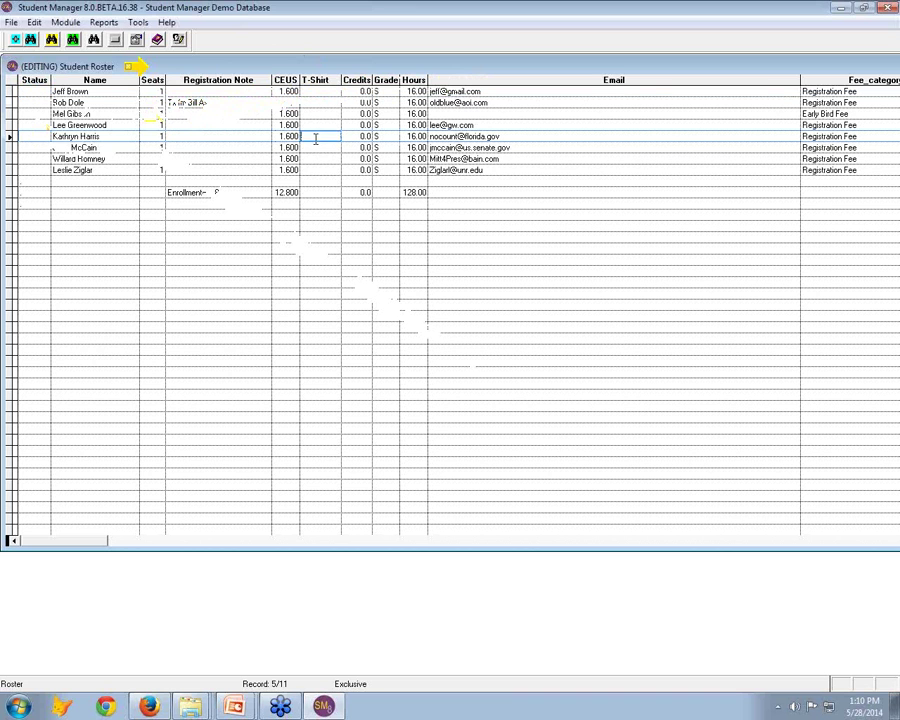
# Set the first student to 0.800 CEUS, 8 hours and grade B
pyautogui.click(290, 91)
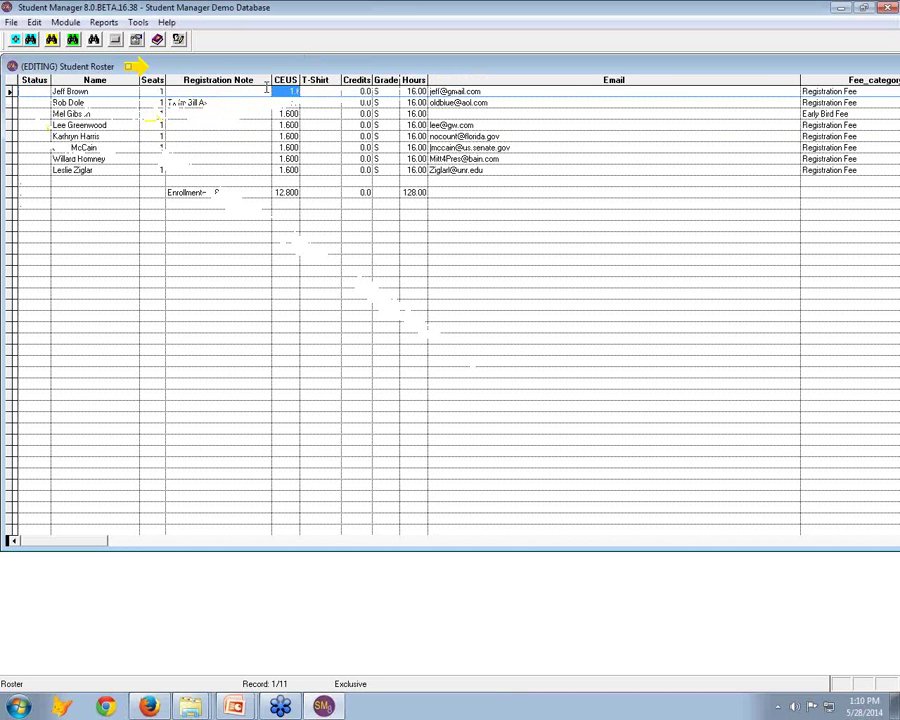
pyautogui.write('0')
pyautogui.press('Tab')
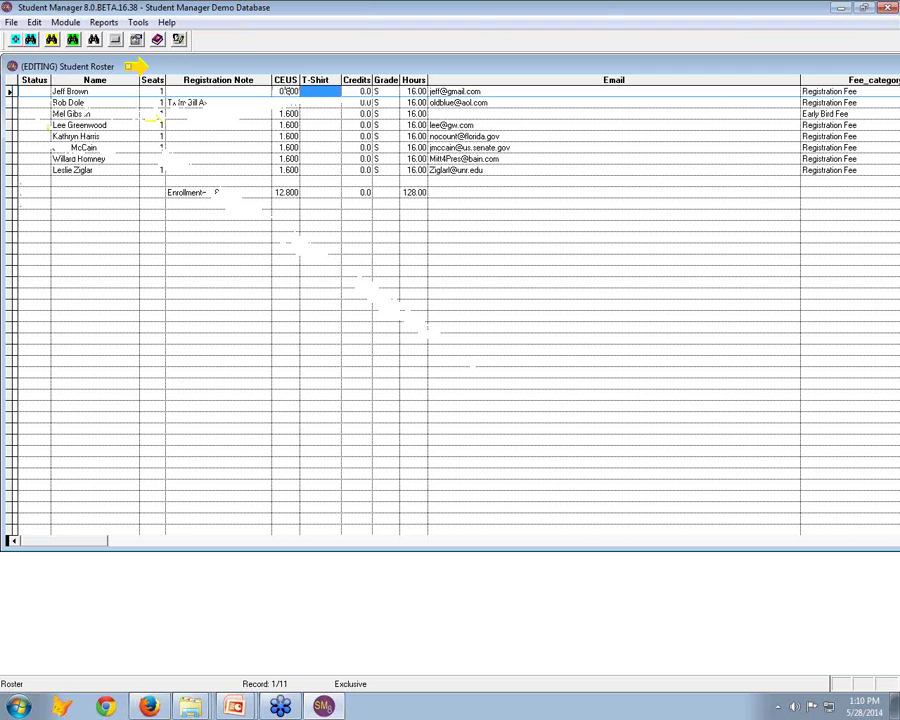
pyautogui.press('Tab')
pyautogui.press('Tab')
pyautogui.press('Tab')
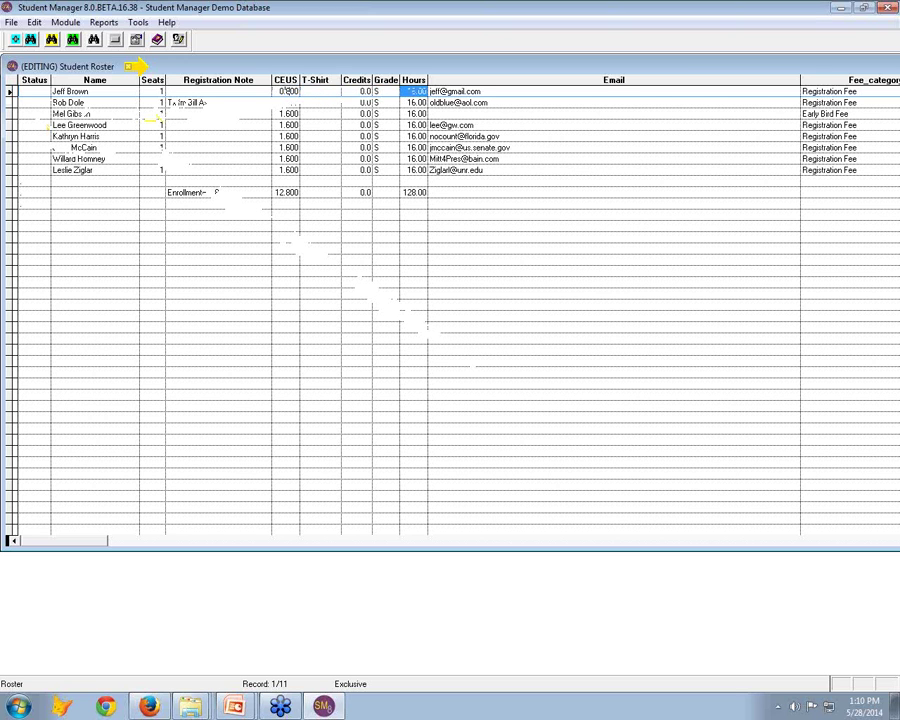
pyautogui.write('8')
pyautogui.press('Tab')
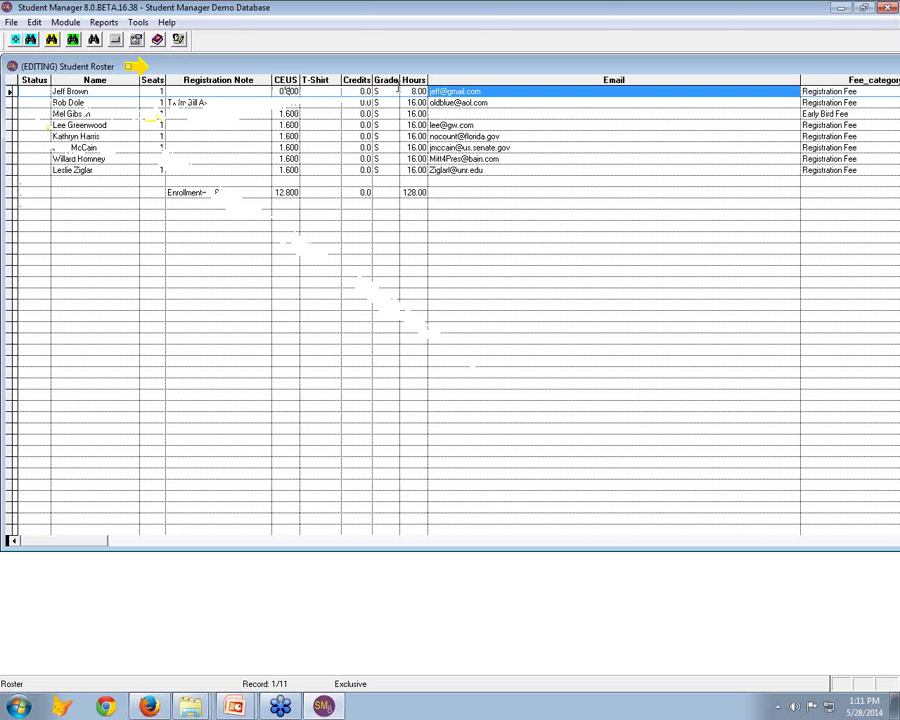
pyautogui.click(388, 91)
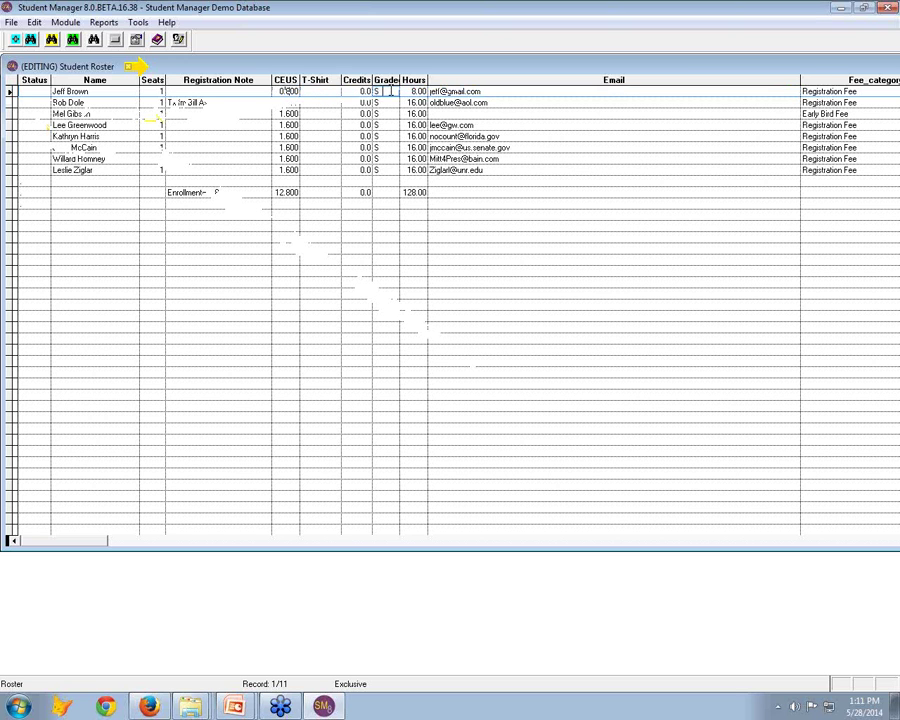
pyautogui.write('B')
# Give the second student 0.000 CEUS, 4 hours and grade F, then close the maximized roster
pyautogui.click(286, 102)
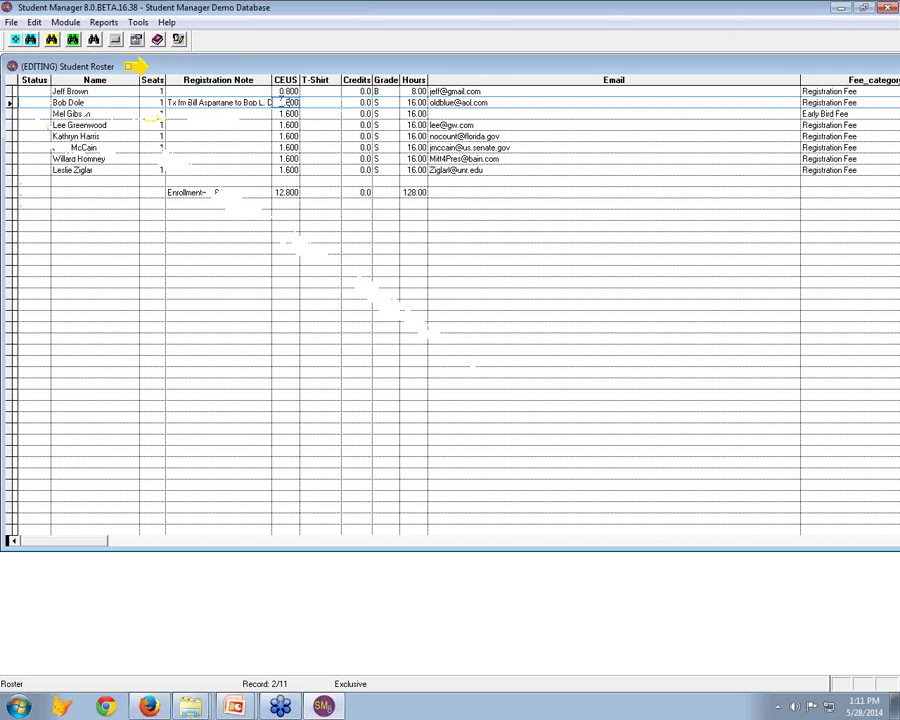
pyautogui.moveTo(279, 102); pyautogui.dragTo(351, 108)
pyautogui.write('0')
pyautogui.press('Tab')
pyautogui.press('Tab')
pyautogui.press('Tab')
pyautogui.press('Tab')
pyautogui.write('4')
pyautogui.press('Tab')
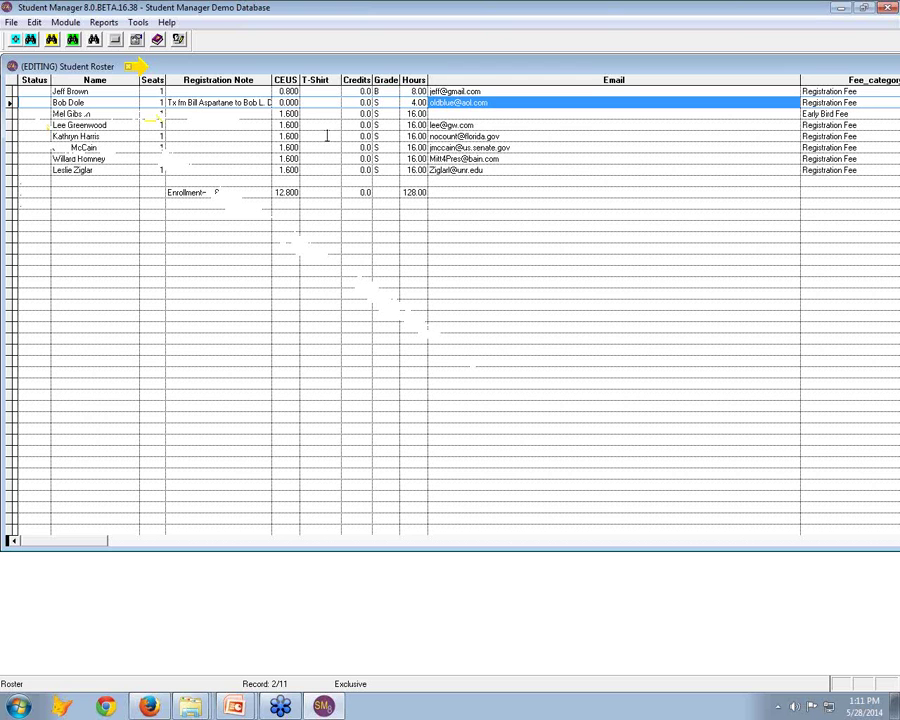
pyautogui.click(388, 102)
pyautogui.write('F')
pyautogui.press('Tab')
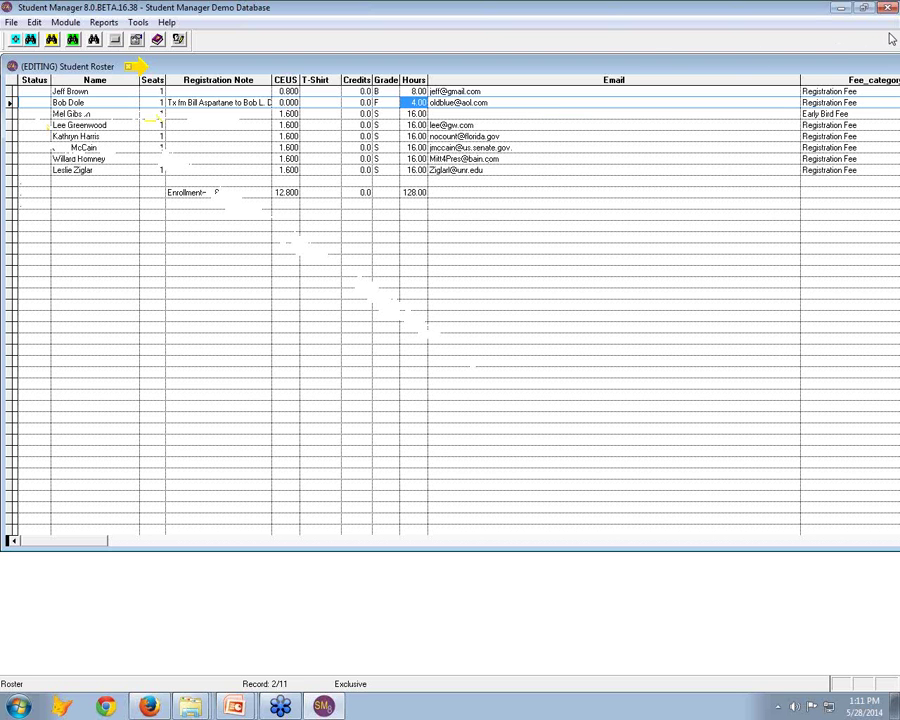
pyautogui.doubleClick(836, 70)
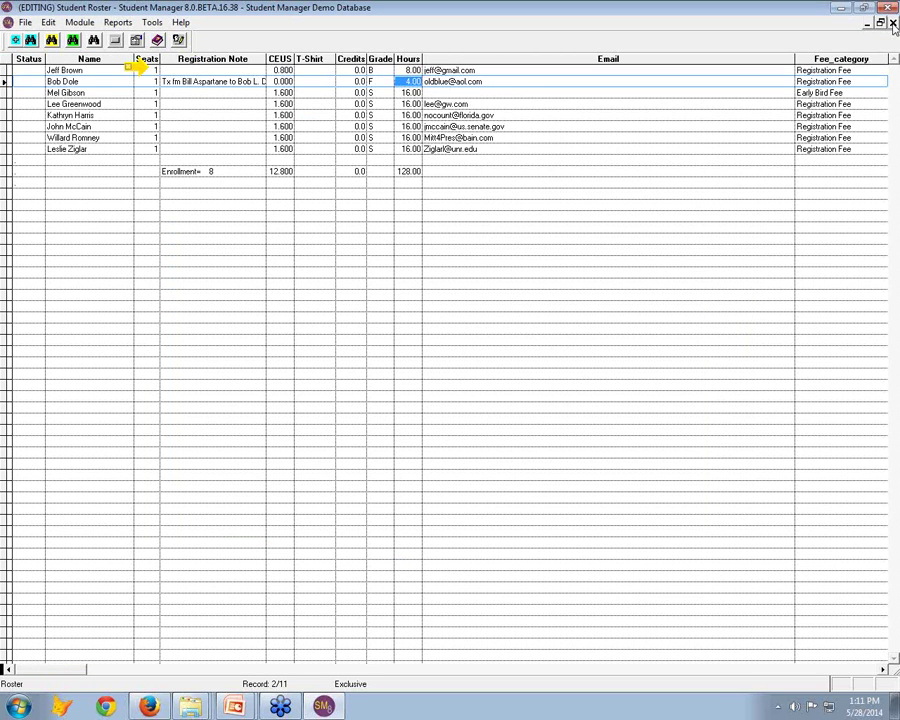
pyautogui.click(893, 23)
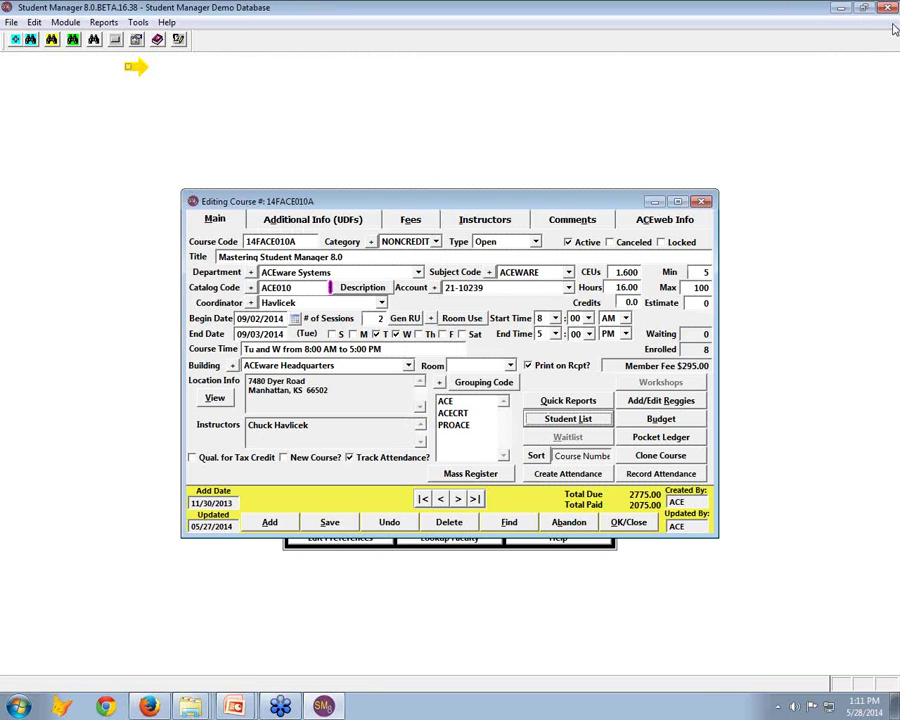
pyautogui.moveTo(234, 706)
pyautogui.click(237, 678)
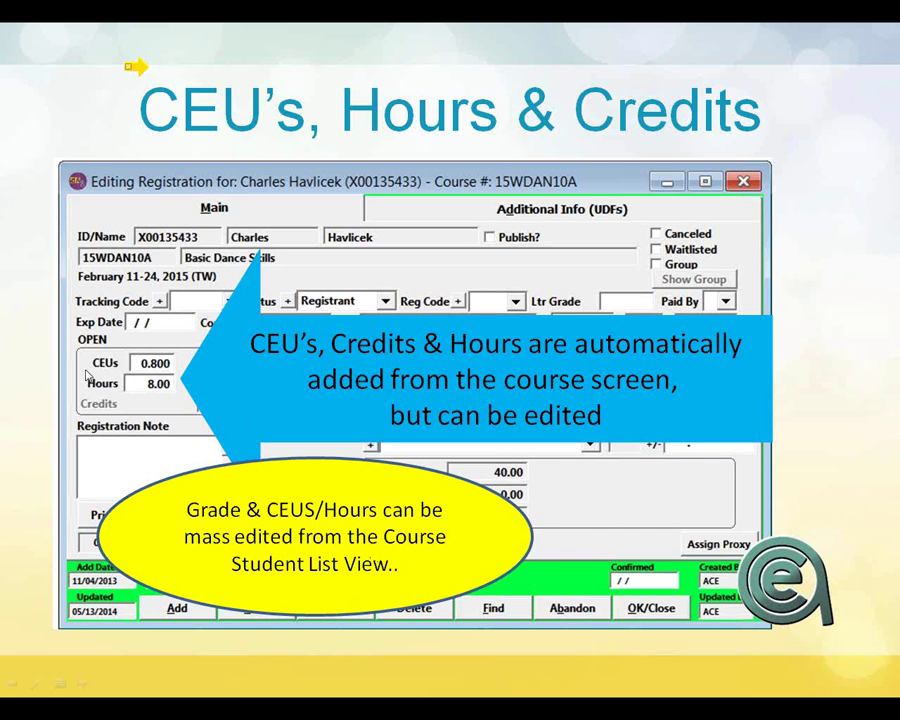
pyautogui.click(143, 441)
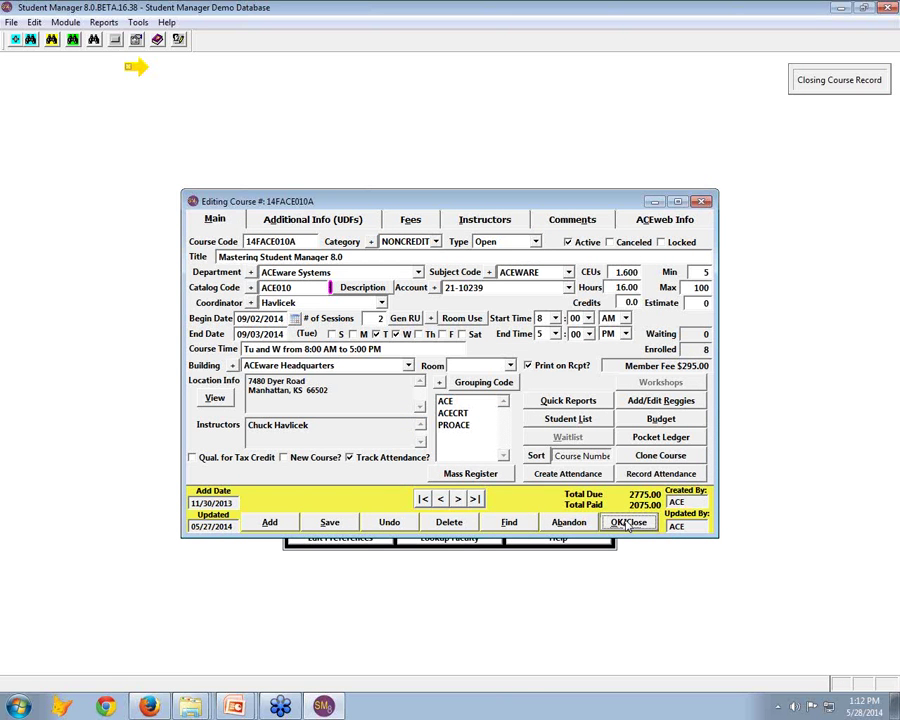
# Look up the student by surname and open their name record
pyautogui.click(452, 285)
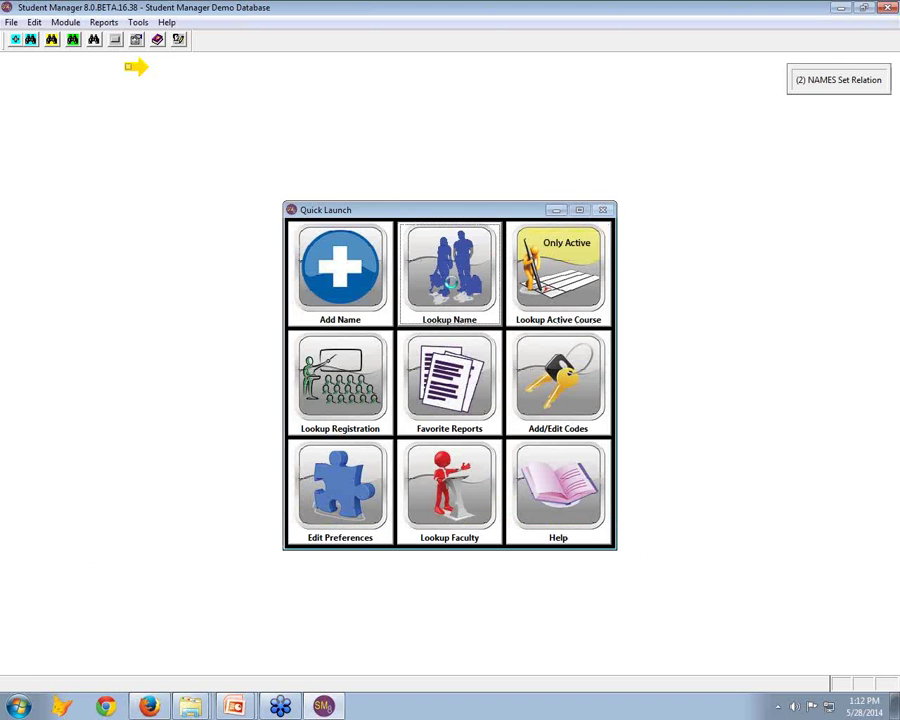
pyautogui.write('hav')
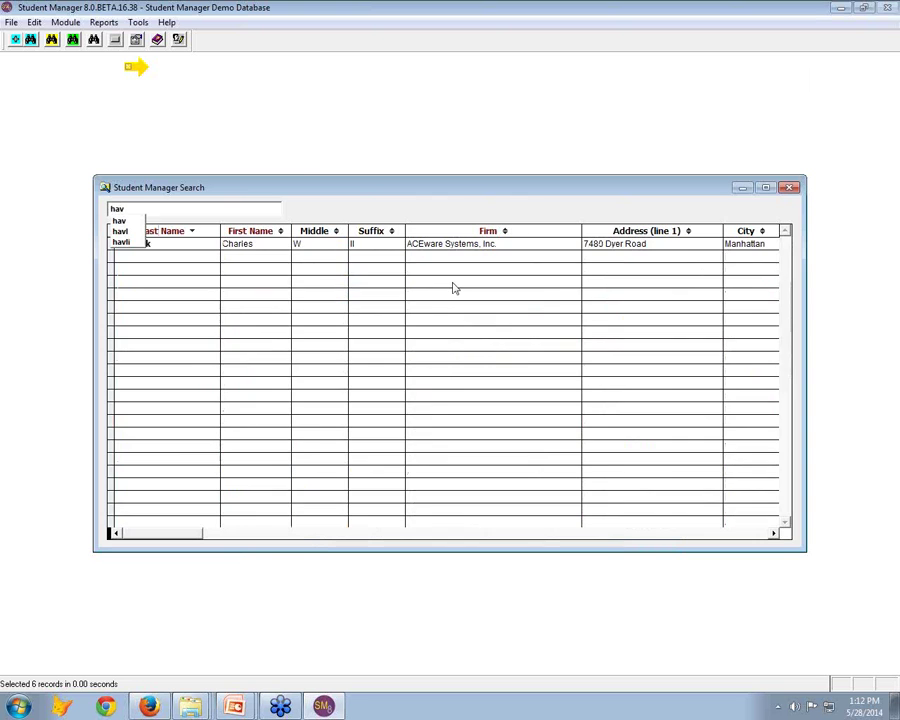
pyautogui.press('Return')
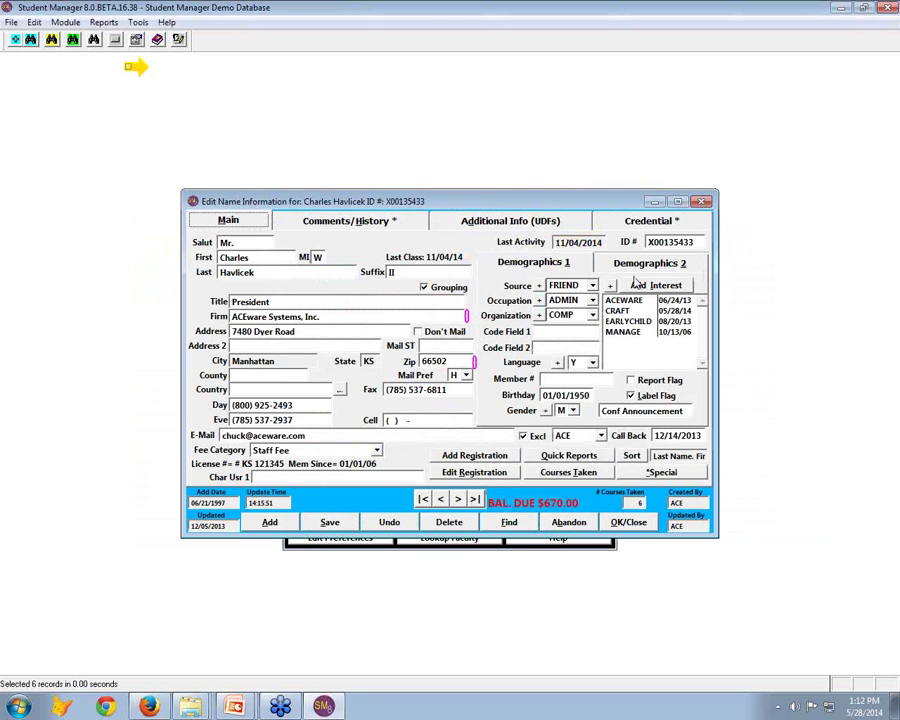
# Open the student's 14SACE300 registration and view its payment history
pyautogui.click(450, 479)
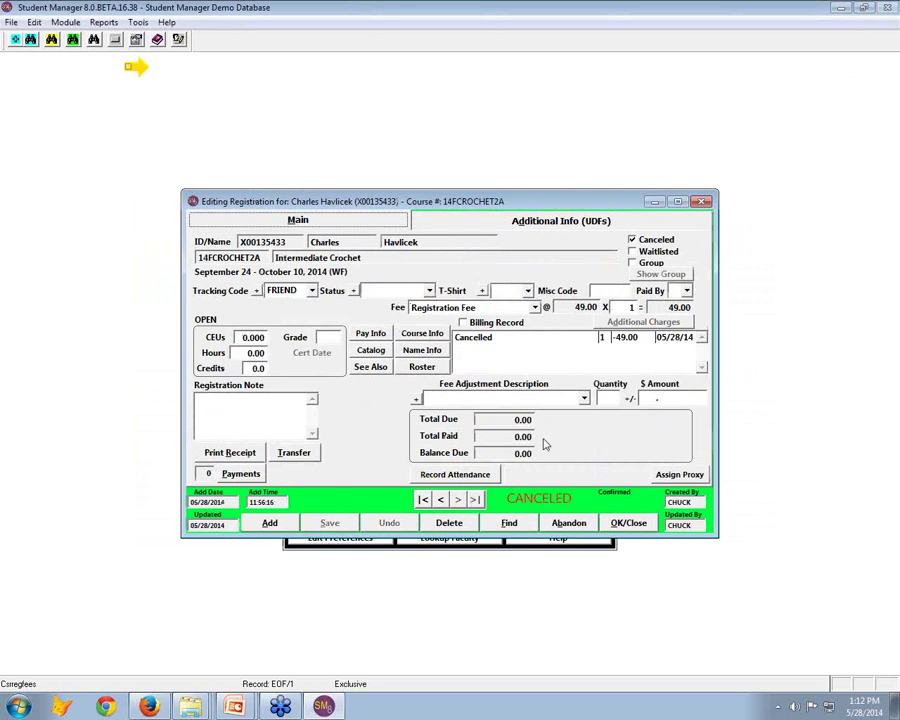
pyautogui.click(440, 500)
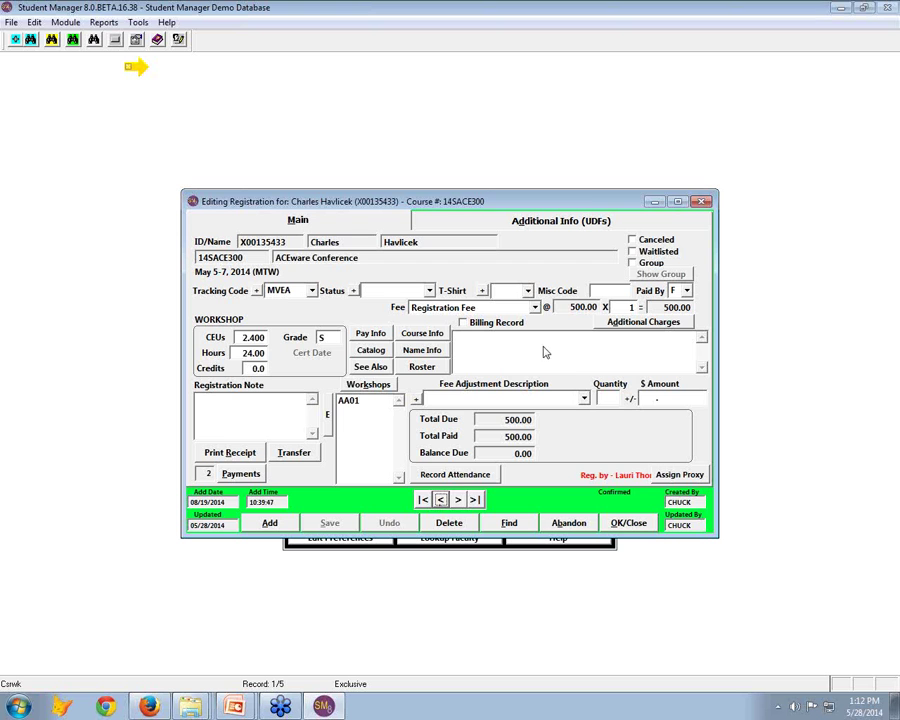
pyautogui.click(372, 335)
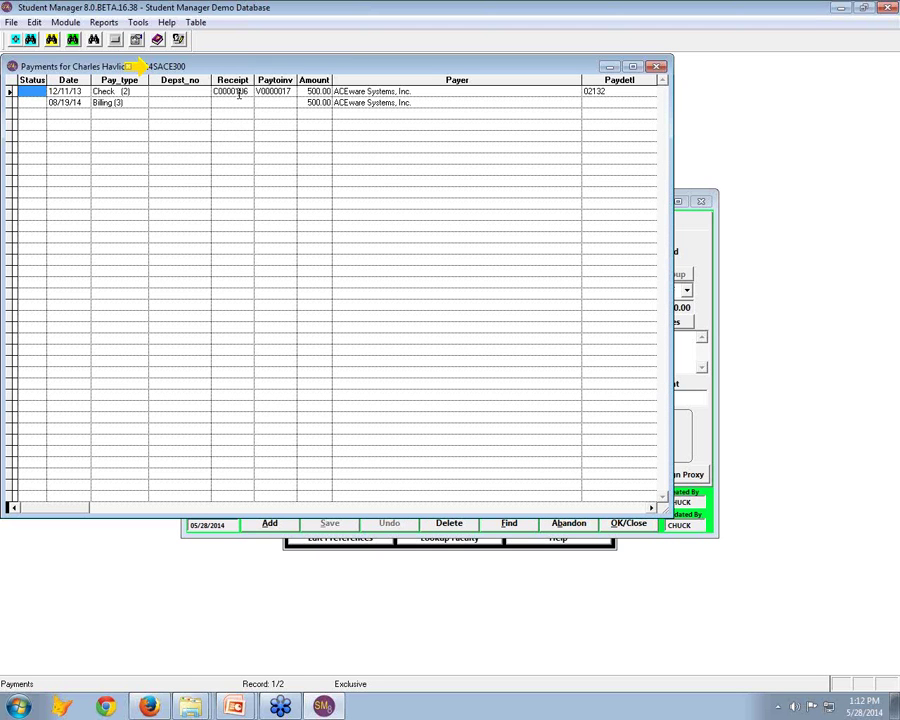
# Close the payments list, review the 14SACE300 course record, then open the student's name record
pyautogui.click(656, 66)
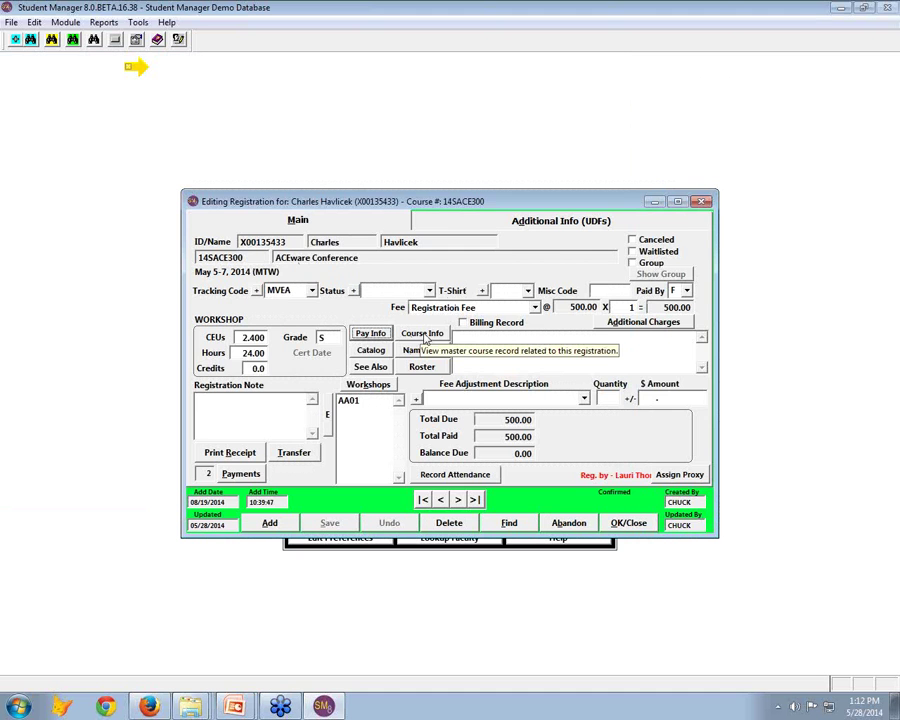
pyautogui.click(423, 334)
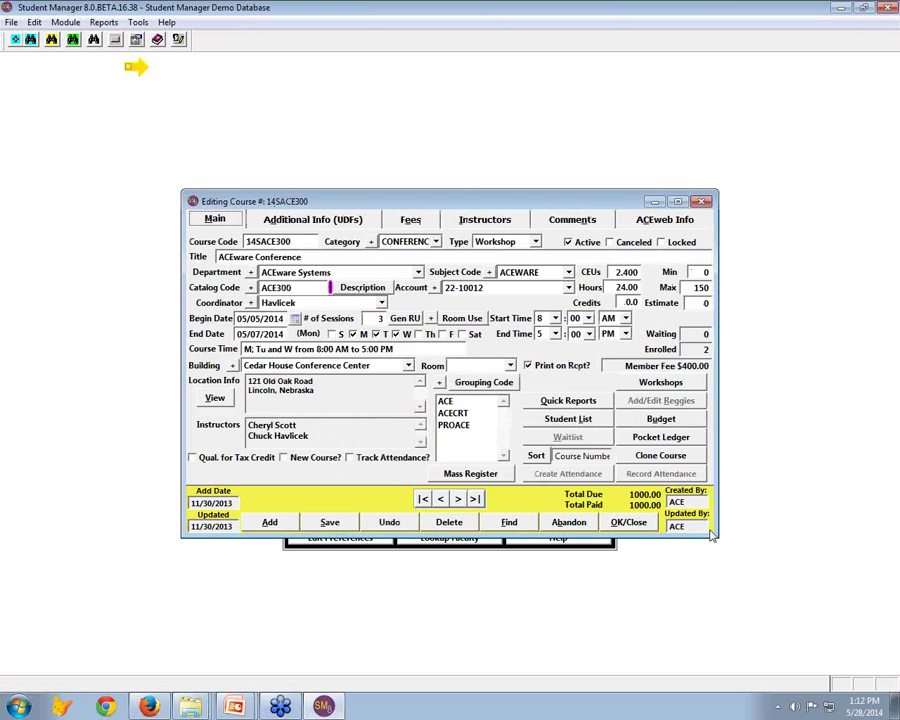
pyautogui.click(629, 522)
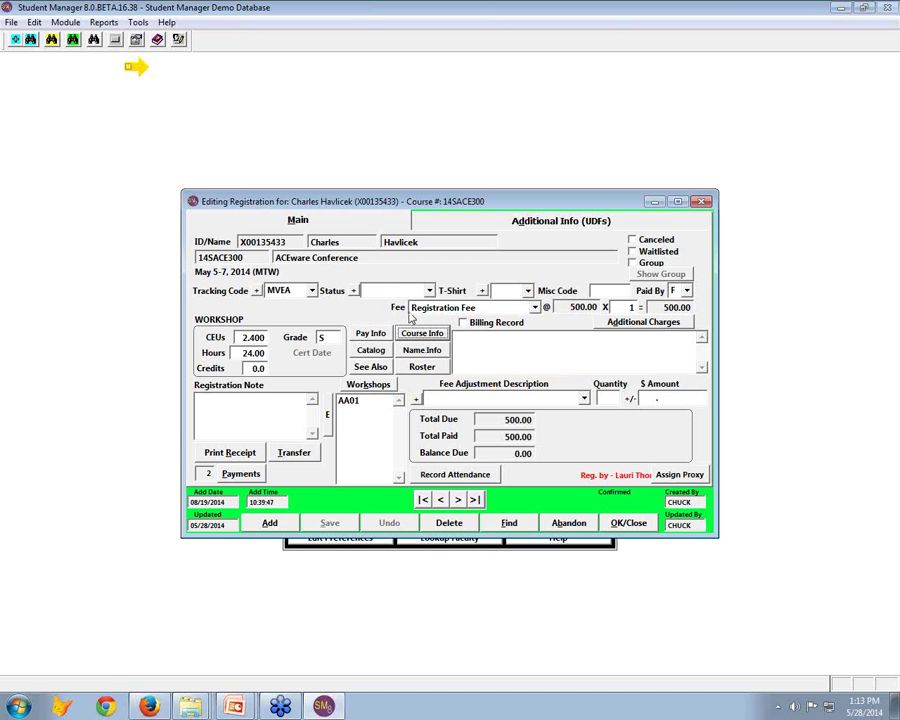
pyautogui.click(421, 350)
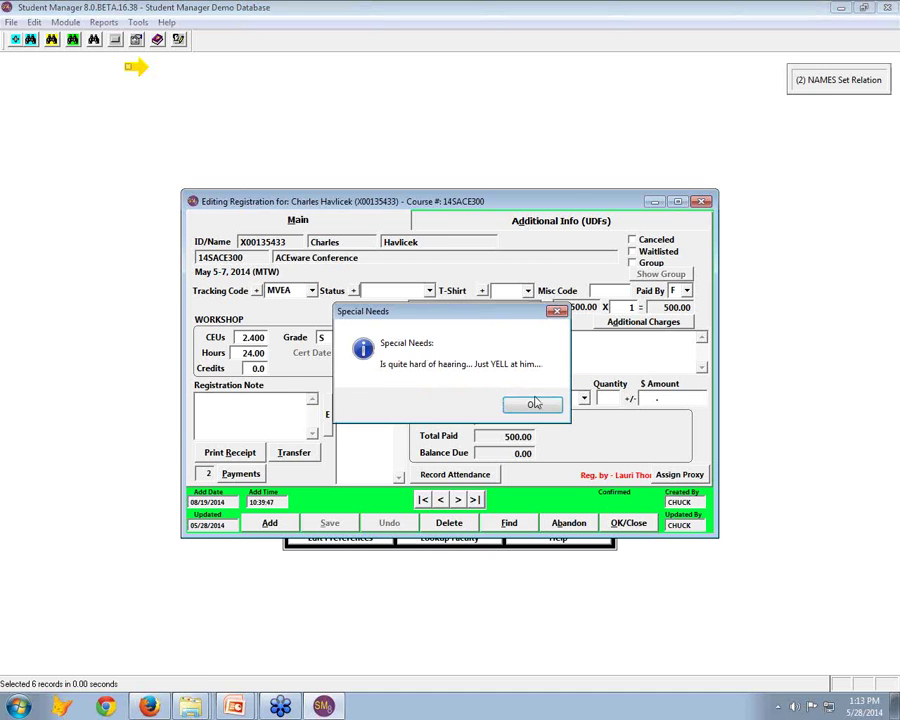
# Dismiss the special-needs alert and save the student's corrected street address
pyautogui.click(437, 399)
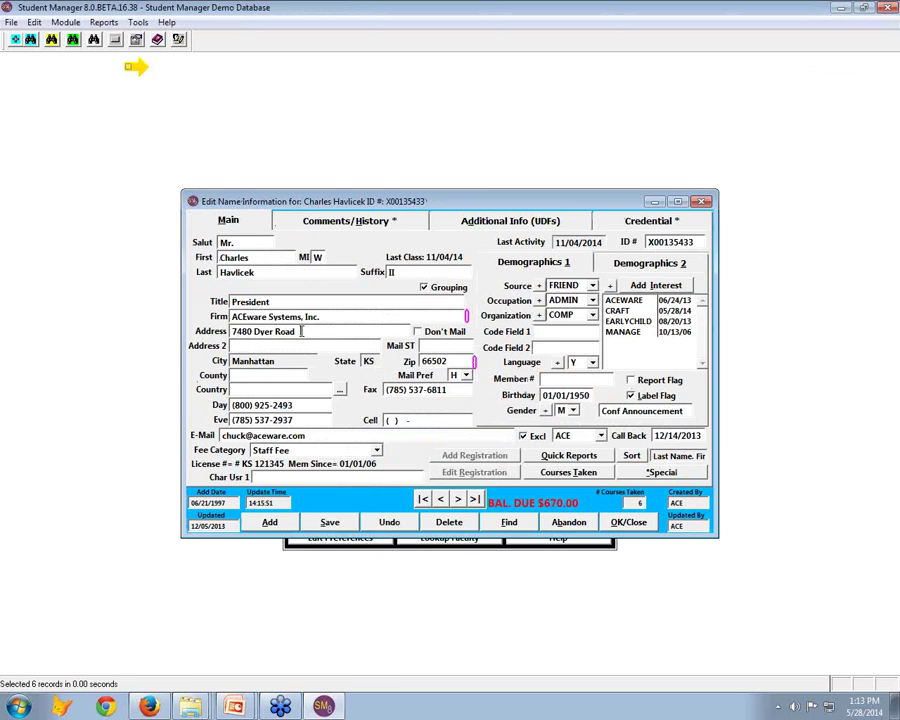
pyautogui.moveTo(301, 331); pyautogui.dragTo(206, 314)
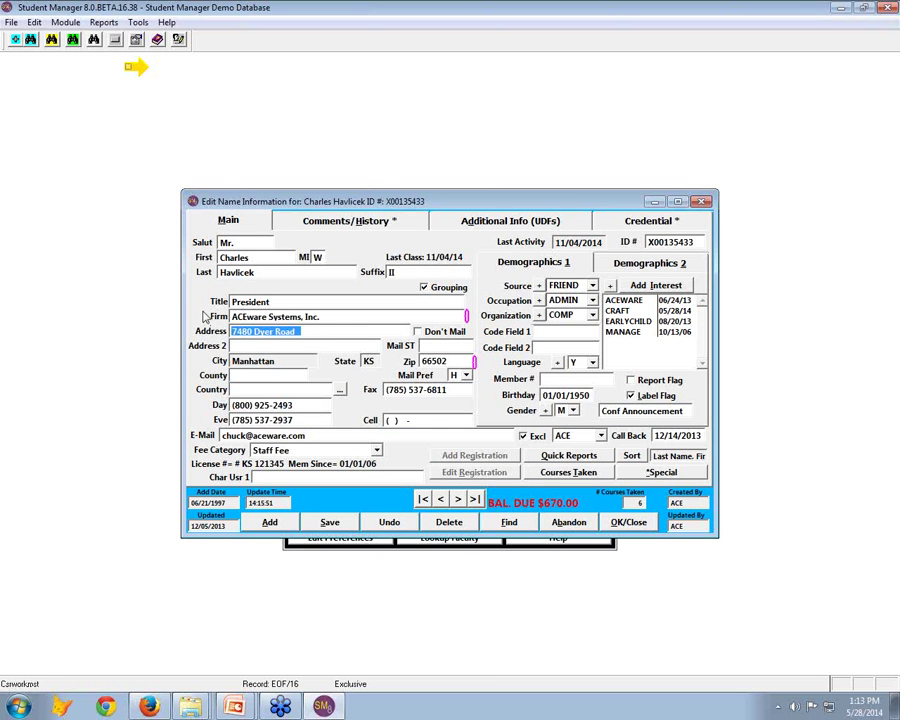
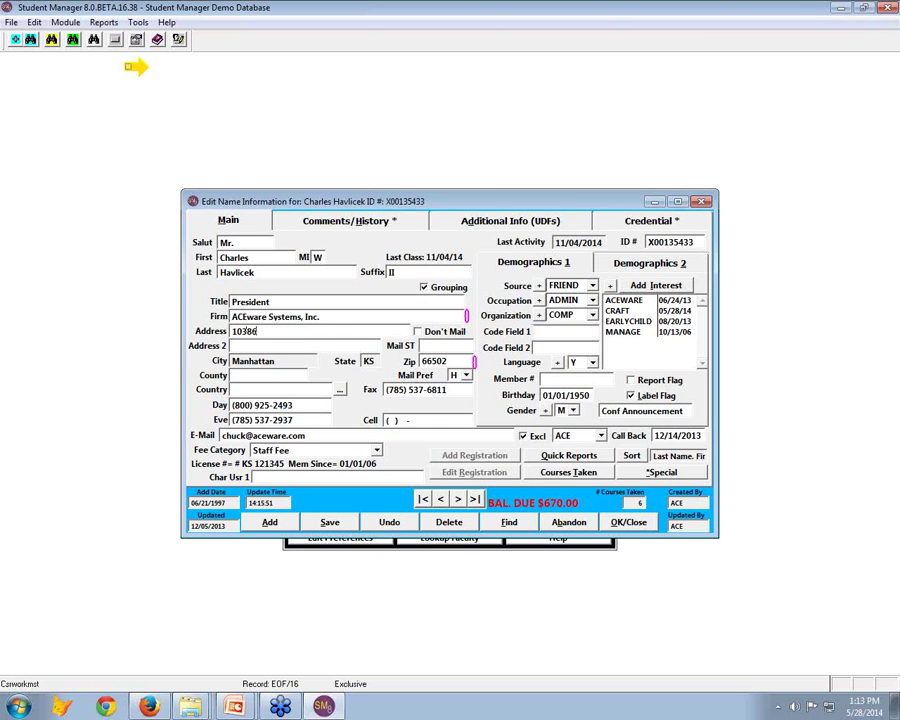
pyautogui.click(330, 522)
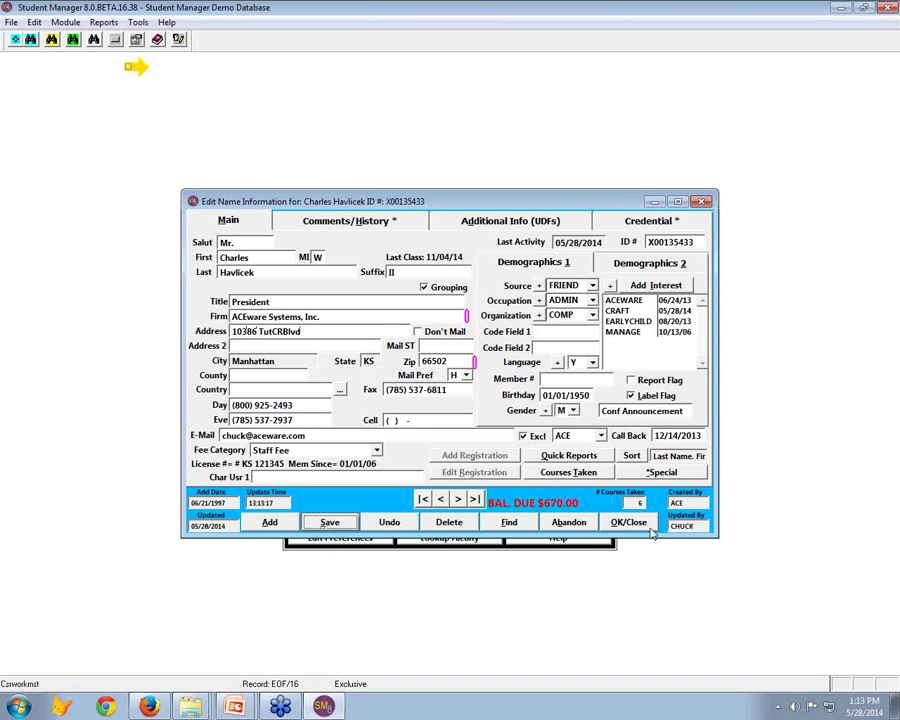
pyautogui.click(645, 526)
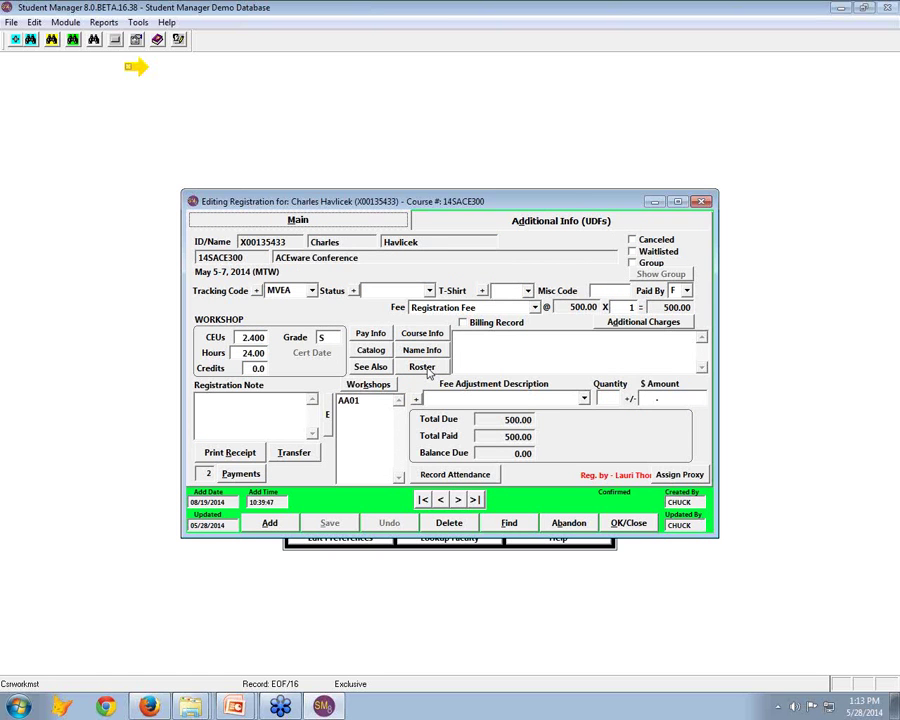
# Request the fellow-students roster limited to this firm, excluding billing-only registrations
pyautogui.click(427, 369)
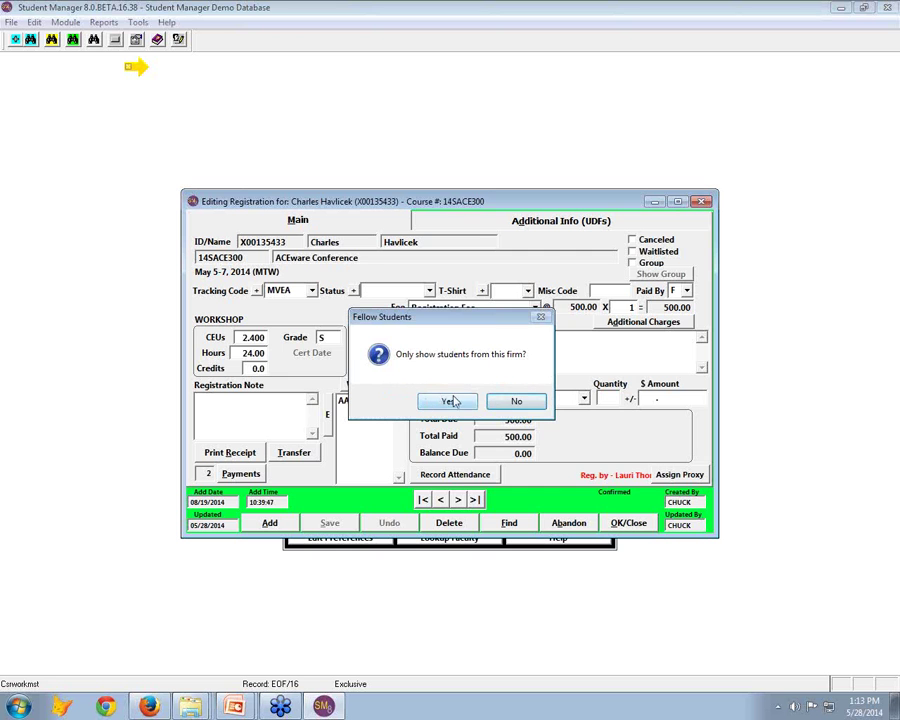
pyautogui.click(450, 402)
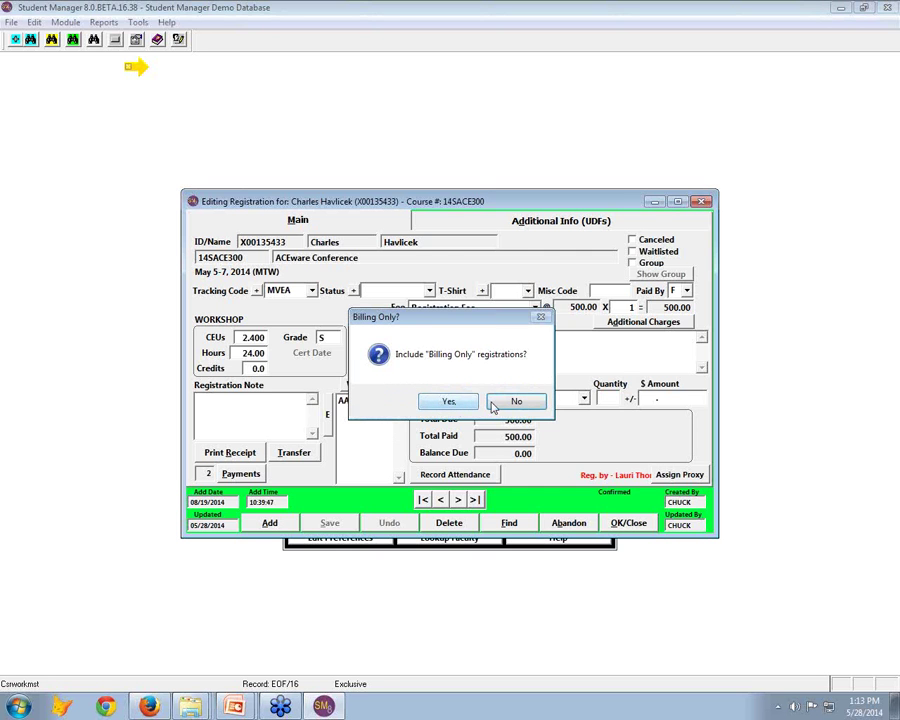
pyautogui.click(514, 402)
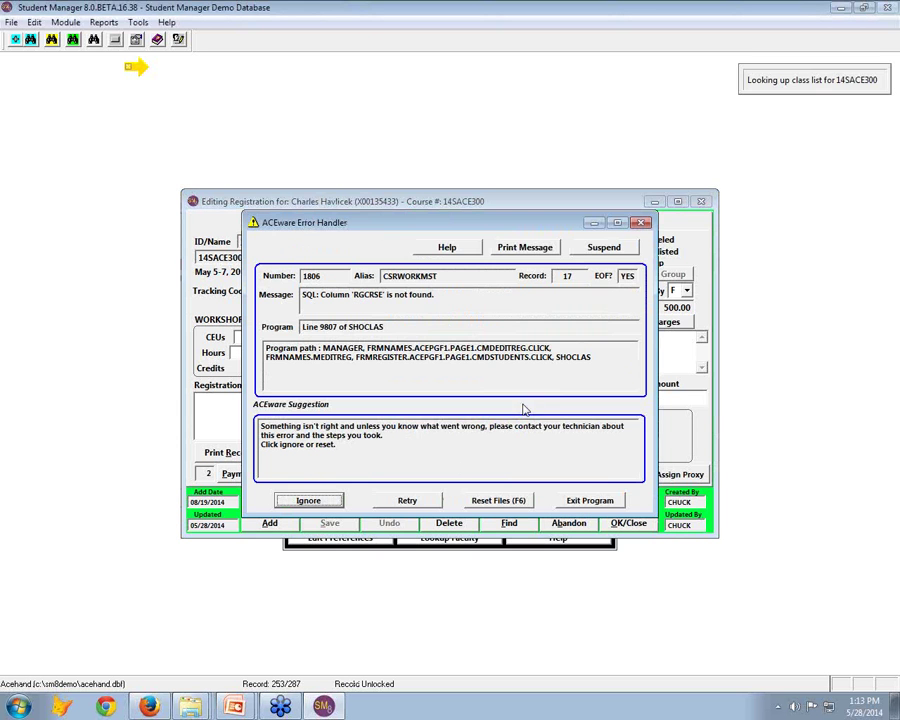
# Dismiss the column-not-found error, cancel the file prompt, and reset files back to Quick Launch
pyautogui.click(306, 500)
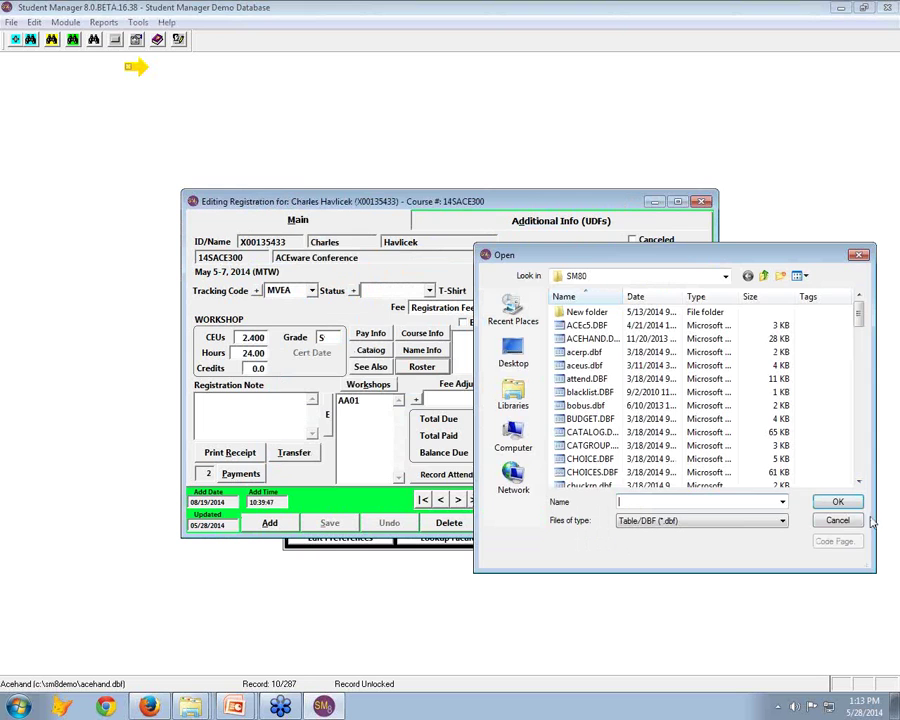
pyautogui.click(838, 517)
pyautogui.click(496, 503)
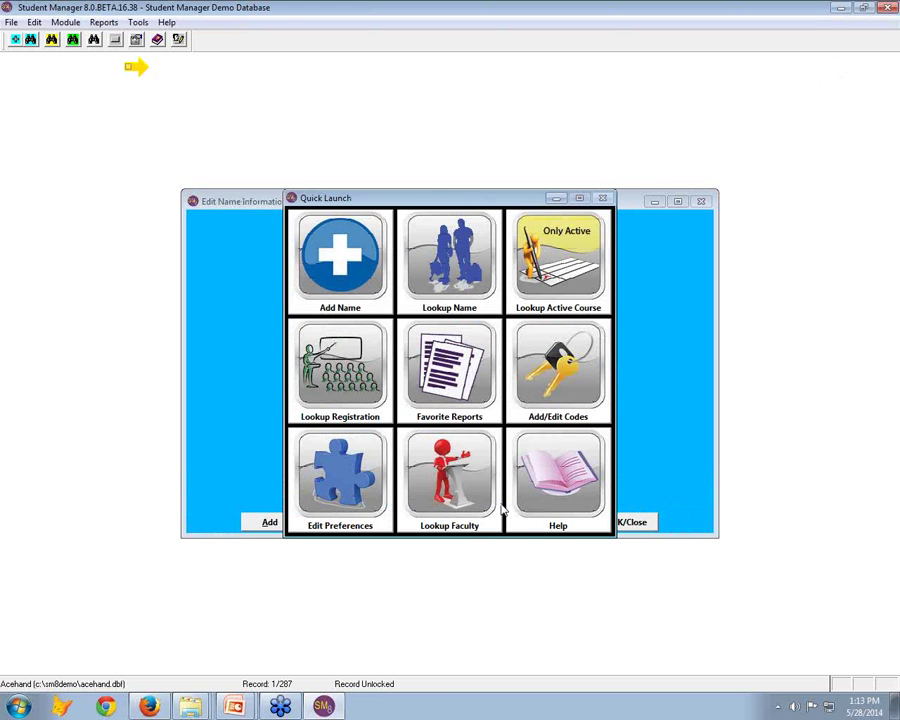
# Look up the student's registration by surname, opening the canceled 14FCROCHET2A Intermediate Crochet registration
pyautogui.click(340, 372)
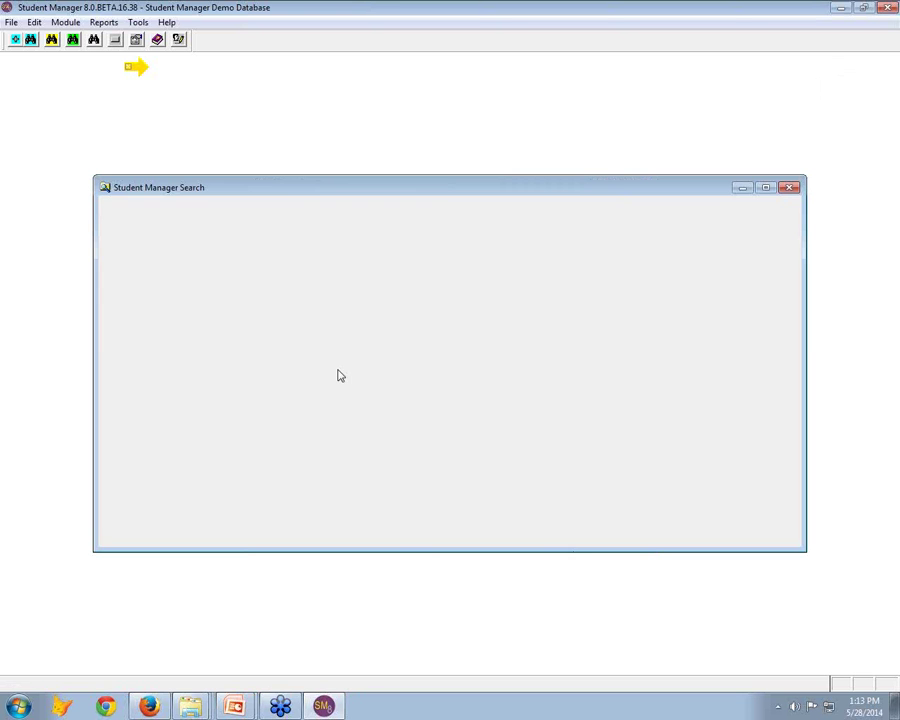
pyautogui.write('hav')
pyautogui.press('Return')
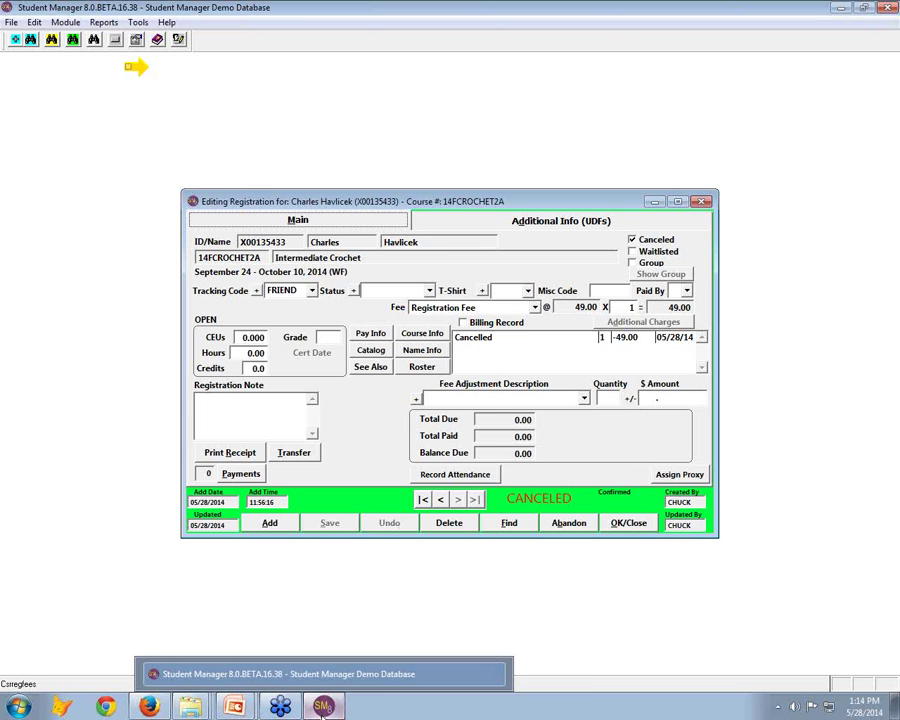
# Show the PowerPoint slide on one-click registration buttons, then return to the 14SACE300 registration
pyautogui.moveTo(323, 707)
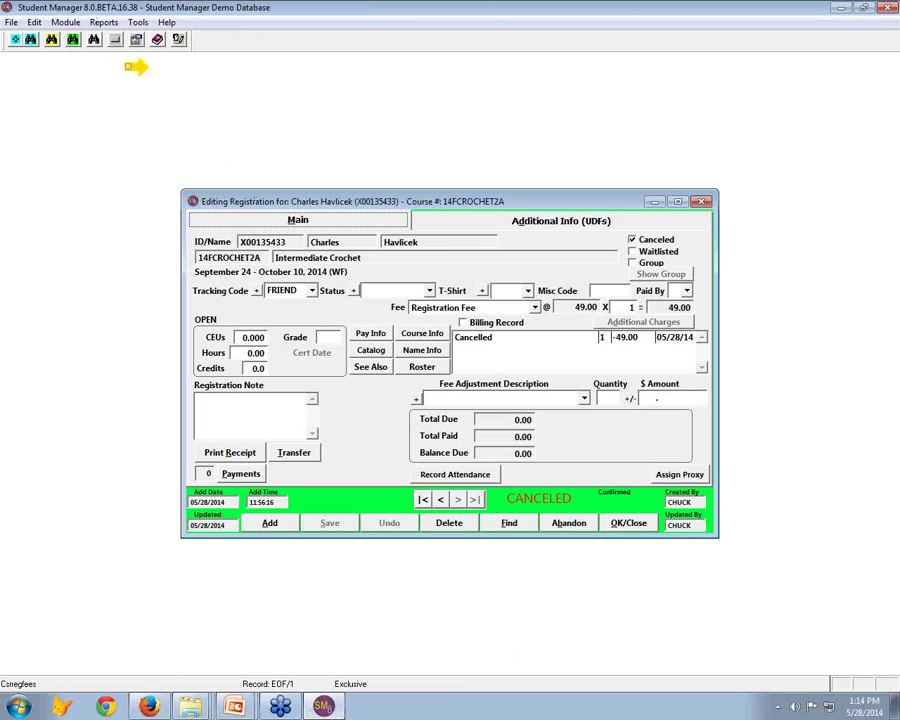
pyautogui.moveTo(234, 707)
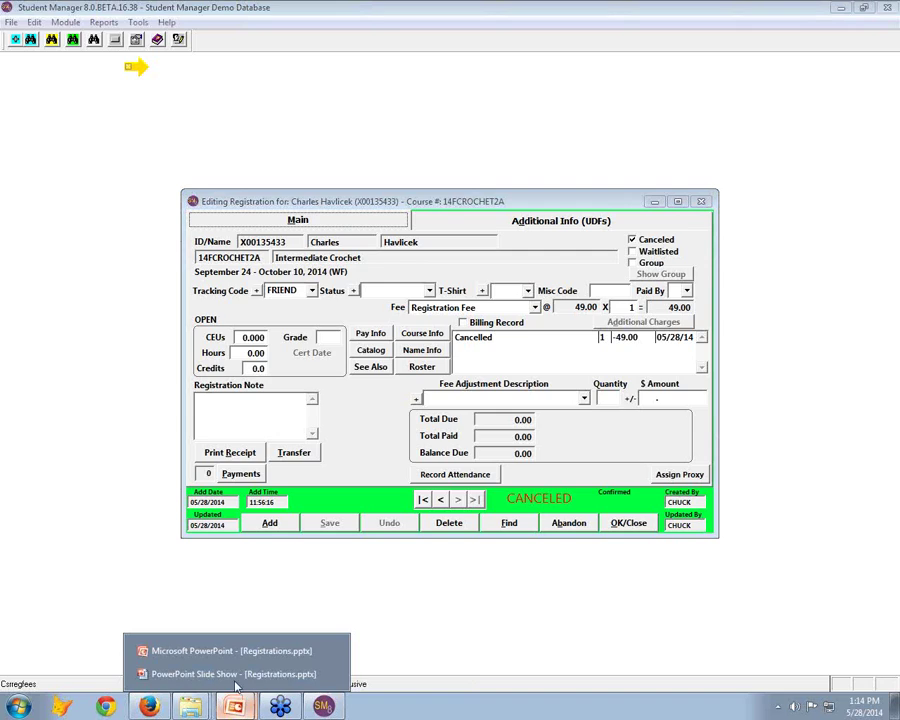
pyautogui.click(237, 681)
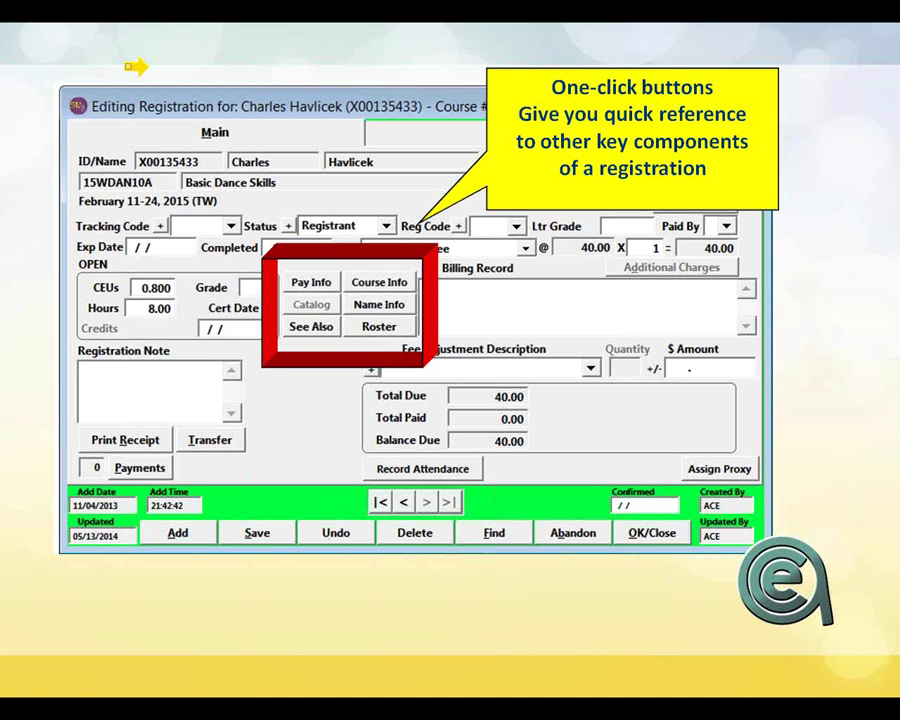
pyautogui.middleClick(322, 332)
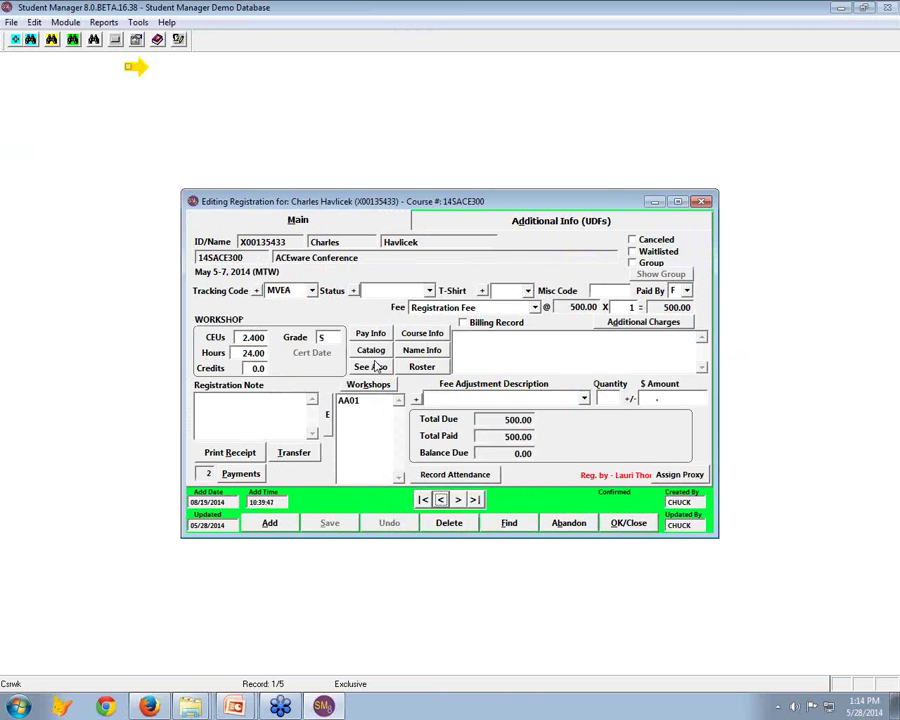
# Check for related courses, dismiss the none-found message, and open the 14SACE300 course record
pyautogui.click(376, 367)
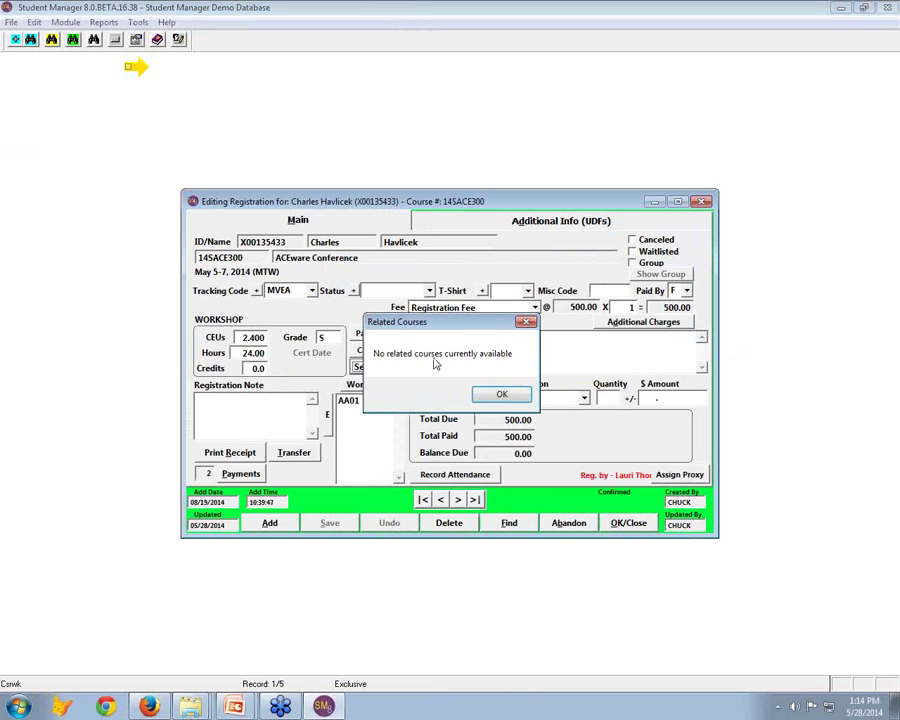
pyautogui.click(503, 397)
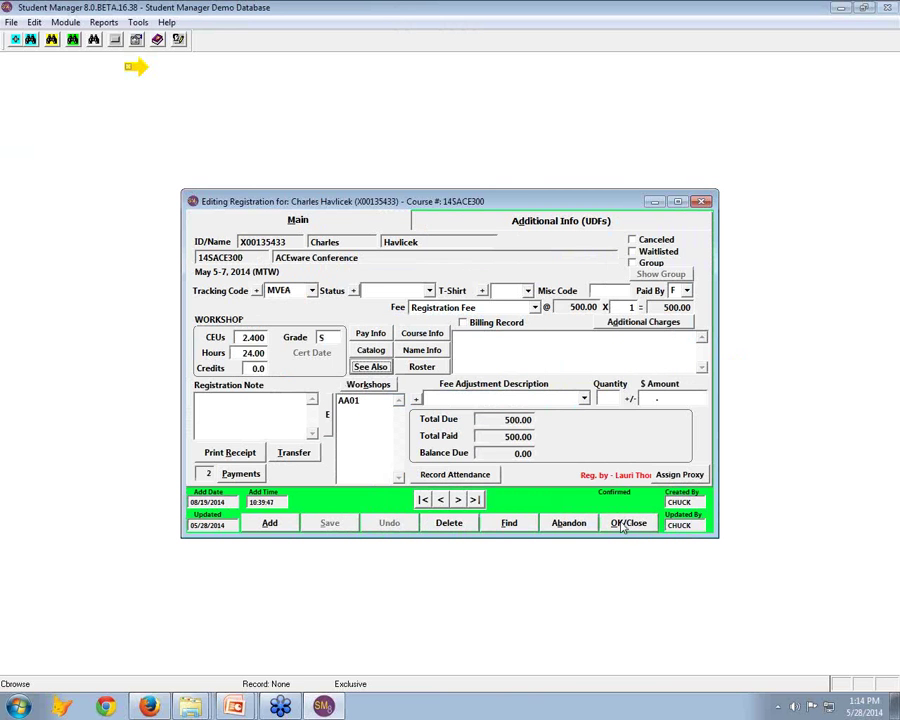
pyautogui.click(421, 334)
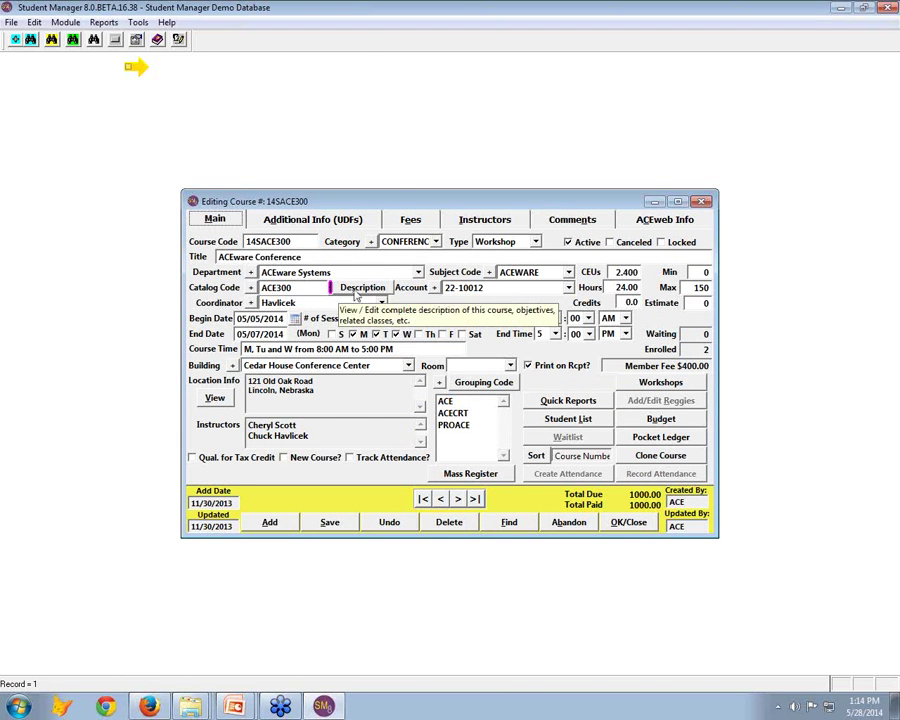
# View the ACE300 catalog description's empty prerequisites, then close the catalog dialog
pyautogui.click(357, 290)
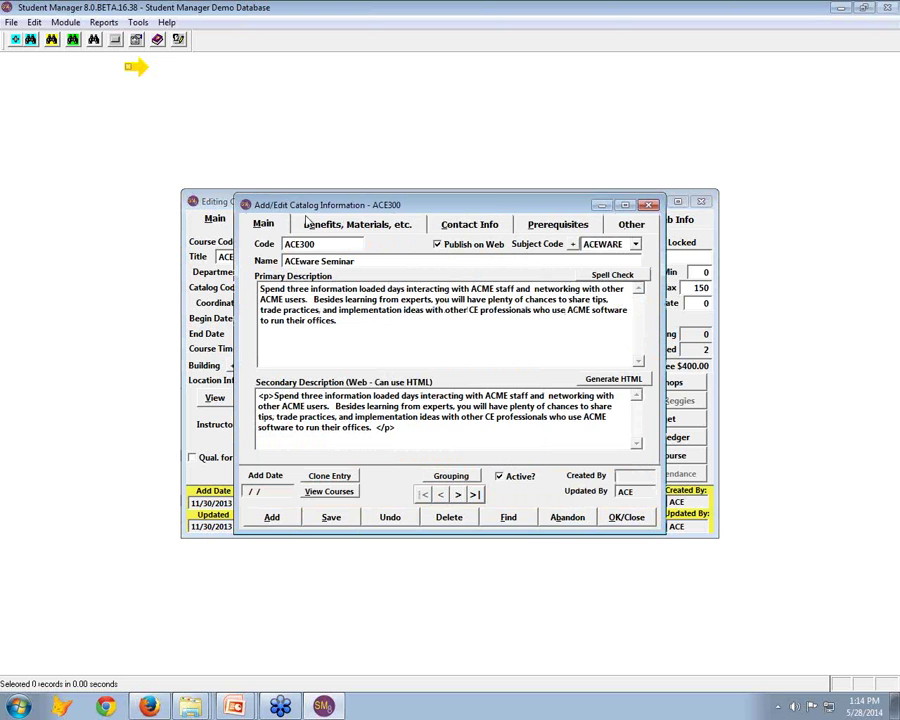
pyautogui.moveTo(510, 205); pyautogui.dragTo(523, 276)
pyautogui.click(575, 295)
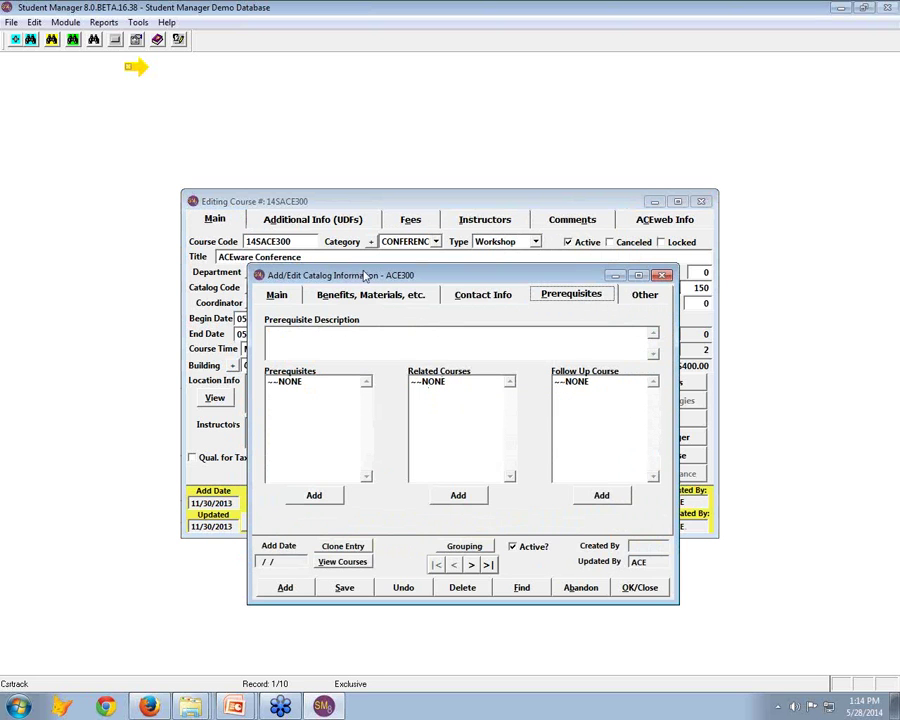
pyautogui.moveTo(362, 278); pyautogui.dragTo(364, 309)
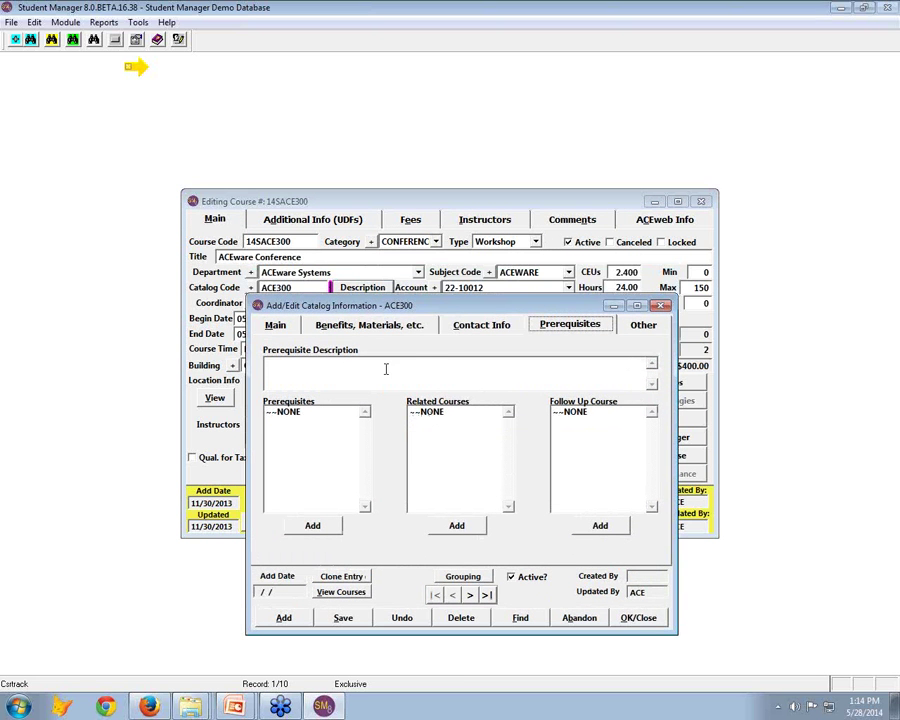
pyautogui.moveTo(443, 419)
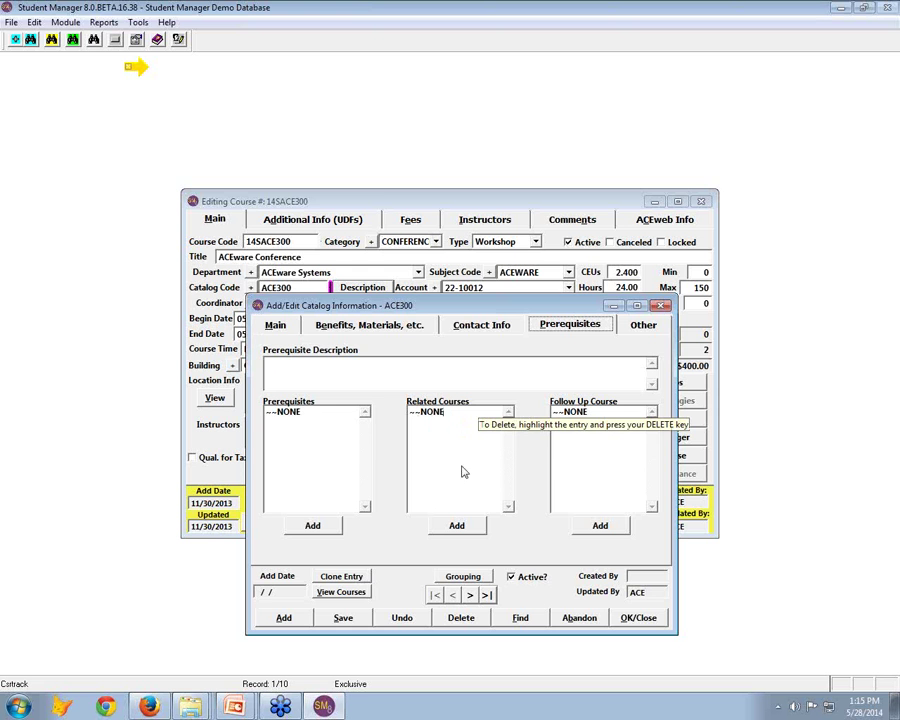
pyautogui.click(638, 617)
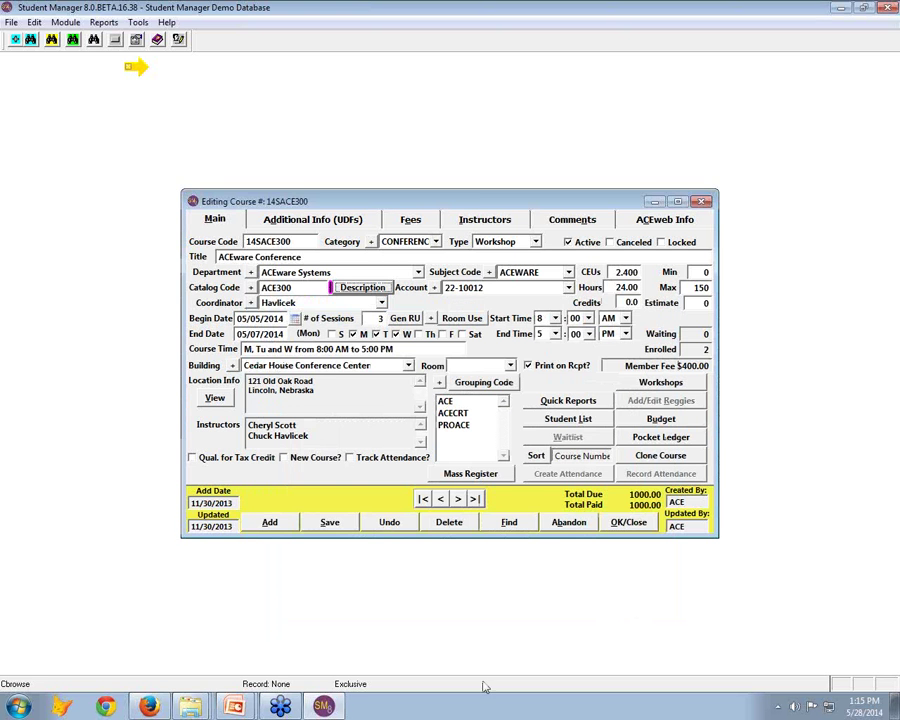
# Resume the PowerPoint slide show and advance to the 15WDAN10A fee-adjustment slide
pyautogui.moveTo(234, 706)
pyautogui.click(244, 681)
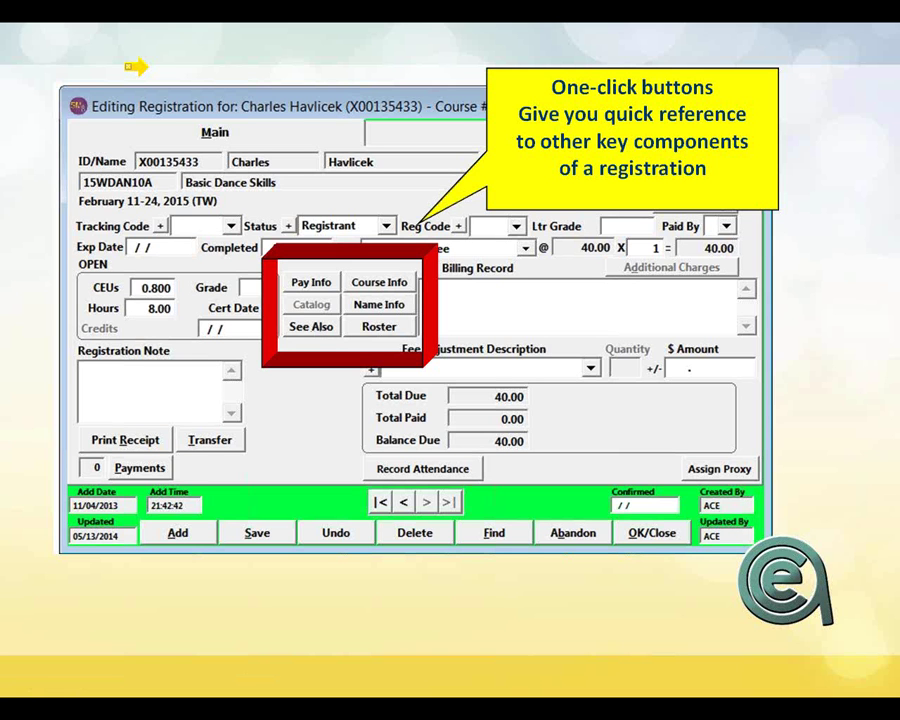
pyautogui.press('Right')
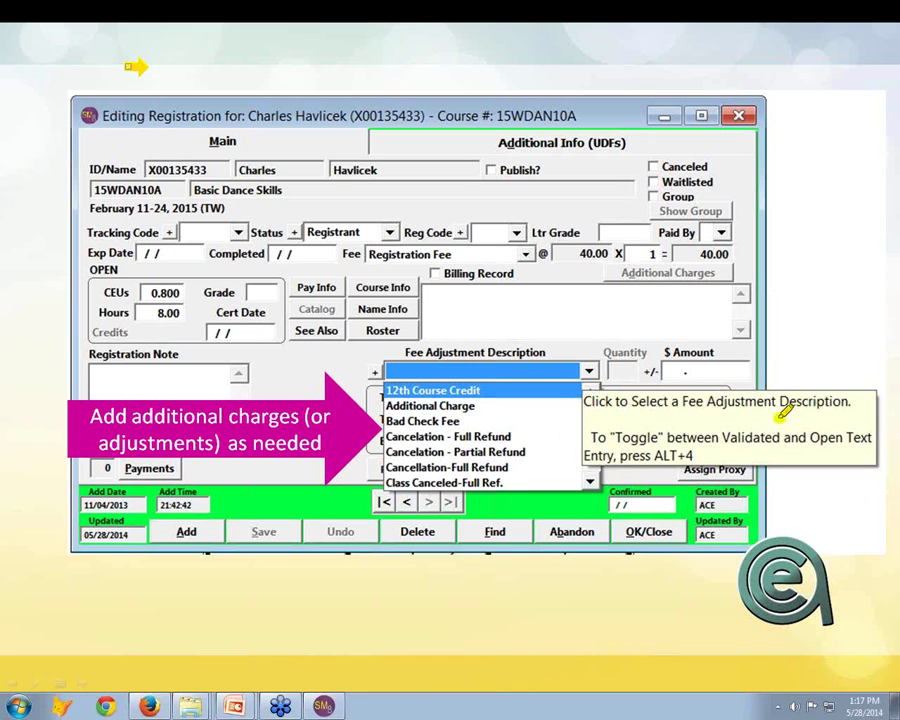
# Circle the ALT+4 fee-adjustment toggle tip on the slide with the pen
pyautogui.moveTo(558, 421)
pyautogui.mouseDown()
pyautogui.moveTo(587, 482)
pyautogui.moveTo(884, 488)
pyautogui.moveTo(822, 405)
pyautogui.mouseUp()
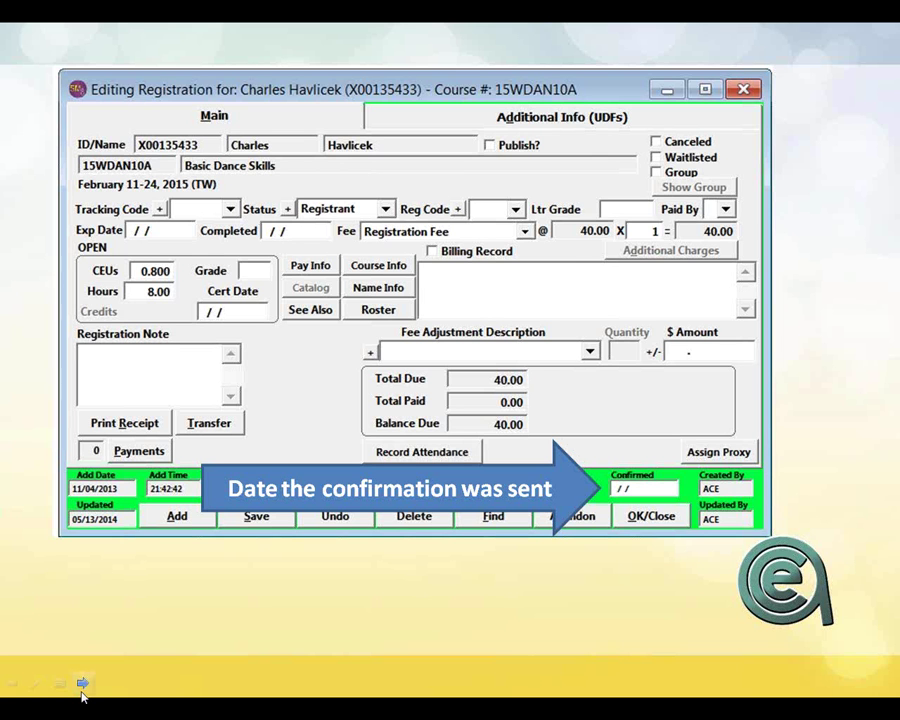
# Enter 01/01/14 as row 1's Rgcomplete date, then close and reopen the student roster
pyautogui.hotkey('alt', 'Tab')
pyautogui.hotkey('alt', 'Tab')
pyautogui.hotkey('alt', 'Tab')
pyautogui.hotkey('alt', 'Tab')
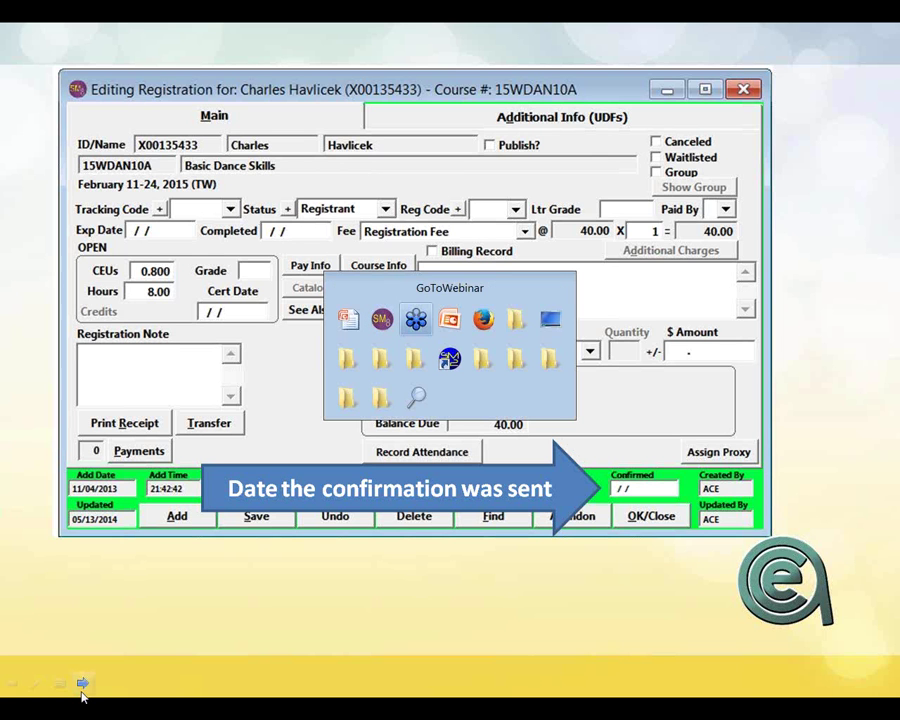
pyautogui.hotkey('alt', 'Tab')
pyautogui.hotkey('alt', 'Tab')
pyautogui.hotkey('alt', 'Tab')
pyautogui.hotkey('alt', 'Tab')
pyautogui.hotkey('alt', 'Tab')
pyautogui.hotkey('alt', 'Tab')
pyautogui.hotkey('alt', 'Tab')
pyautogui.hotkey('alt', 'Tab')
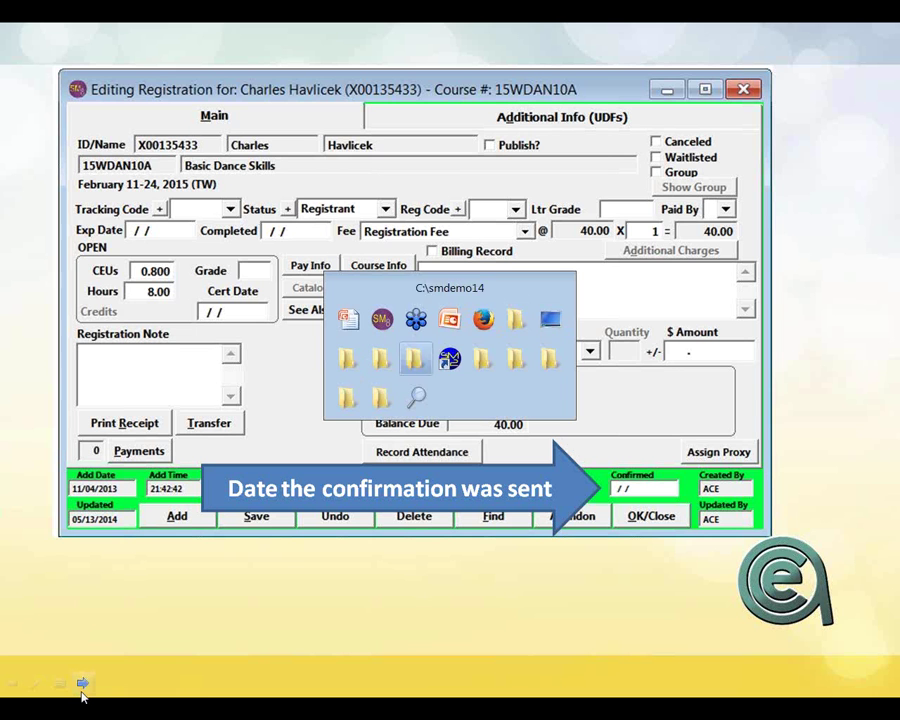
pyautogui.hotkey('alt', 'Tab')
pyautogui.hotkey('alt', 'Tab')
pyautogui.hotkey('alt', 'Tab')
pyautogui.hotkey('alt', 'Tab')
pyautogui.hotkey('alt', 'Tab')
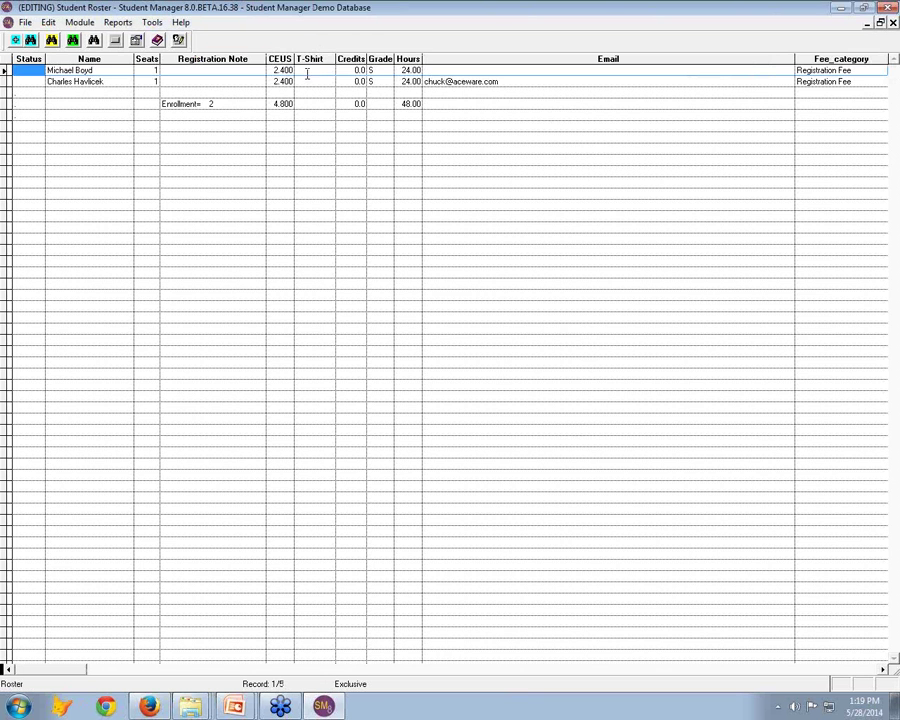
pyautogui.moveTo(884, 671); pyautogui.dragTo(884, 671)
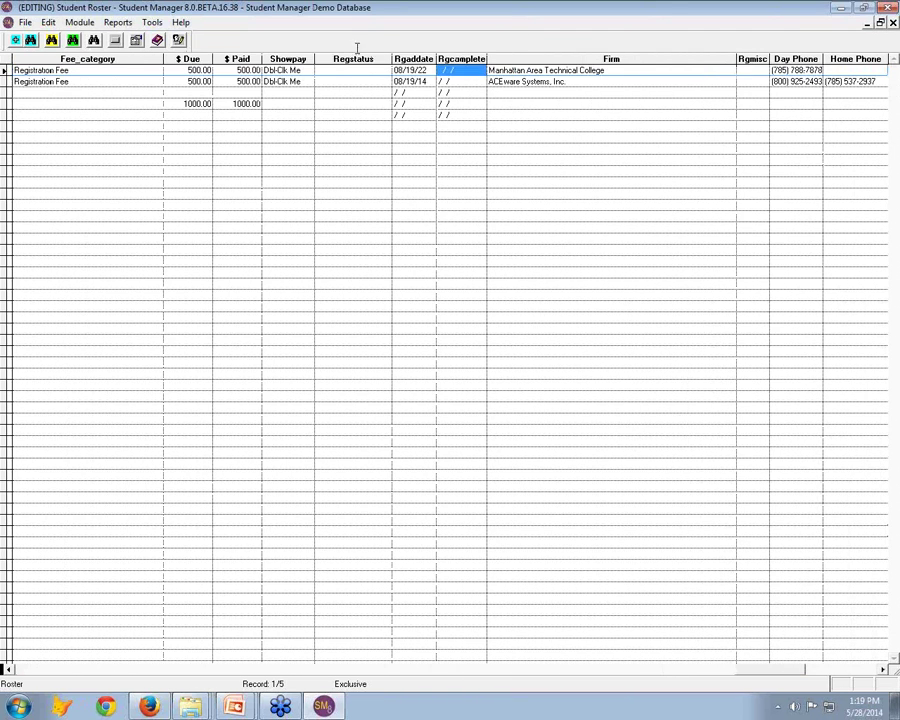
pyautogui.write('01/01/14')
pyautogui.press('Tab')
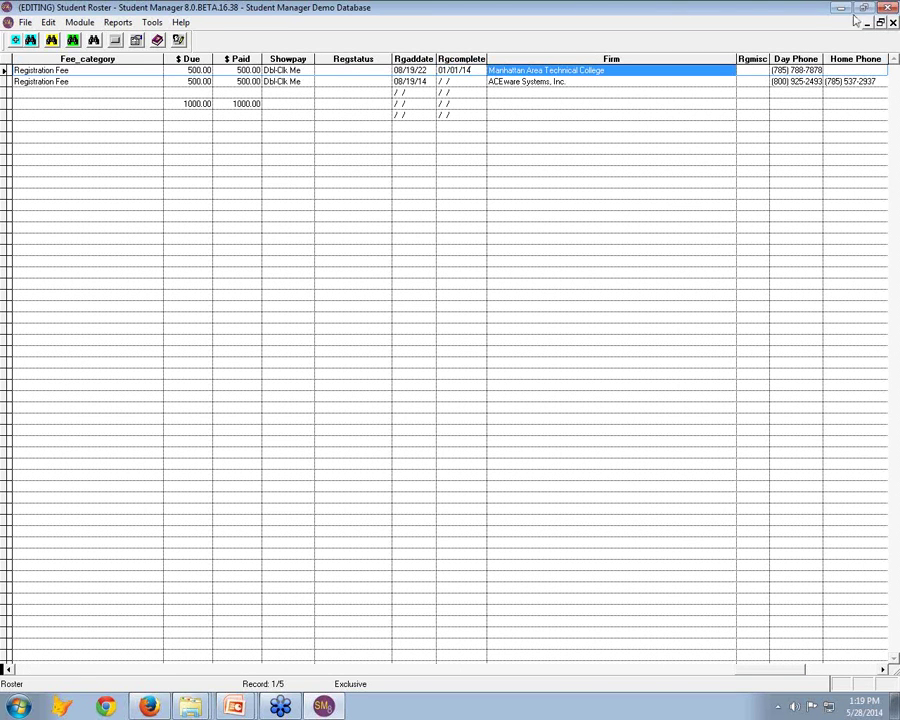
pyautogui.click(893, 22)
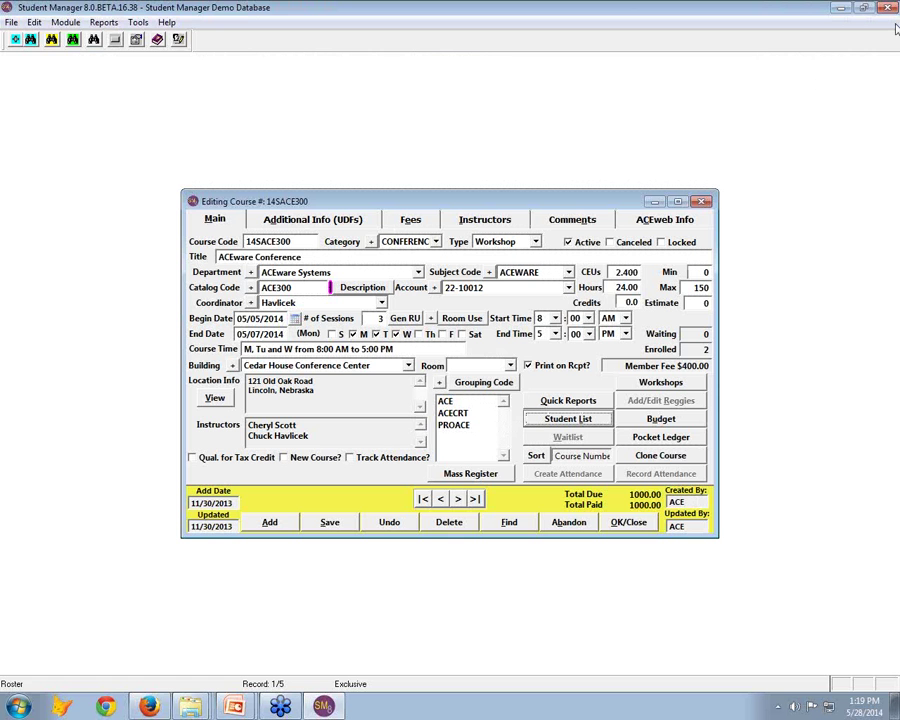
pyautogui.click(576, 422)
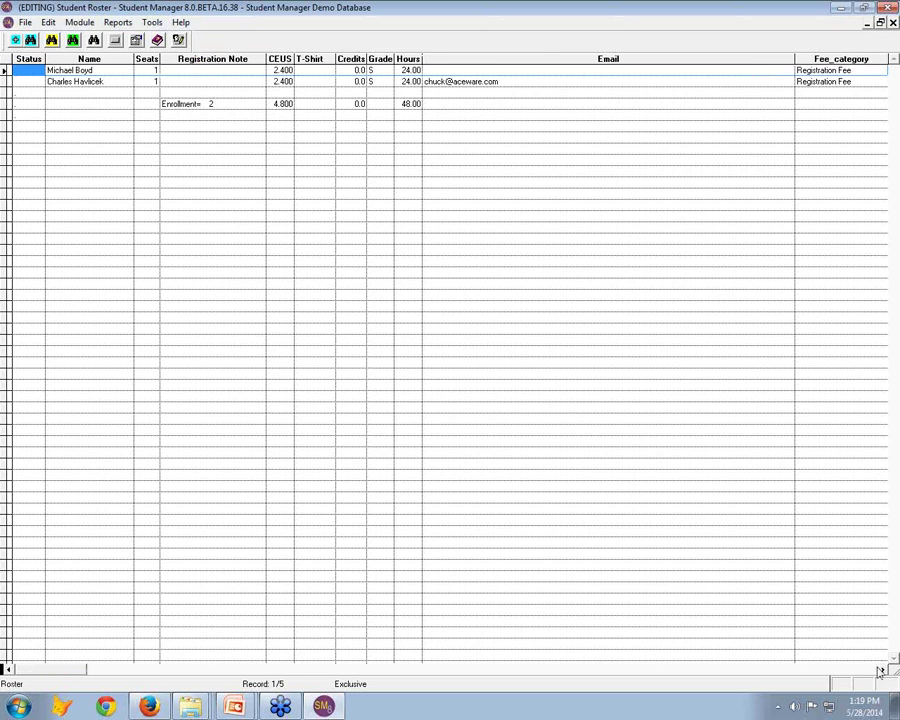
# Move the Rgcomplete column next to Email and narrow the Email column
pyautogui.moveTo(883, 669); pyautogui.dragTo(883, 669)
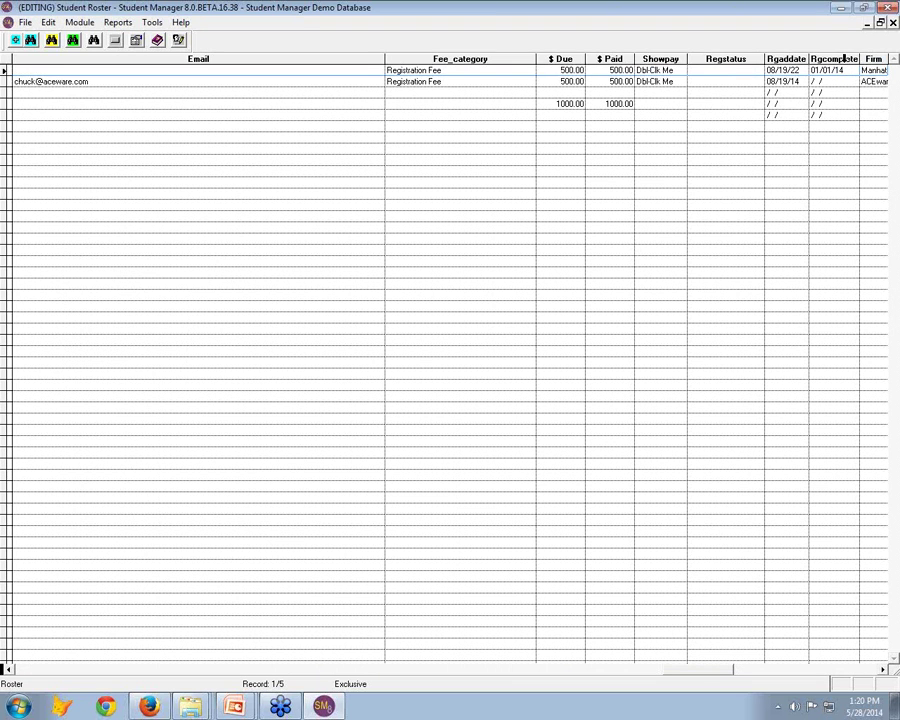
pyautogui.moveTo(835, 59); pyautogui.dragTo(201, 60)
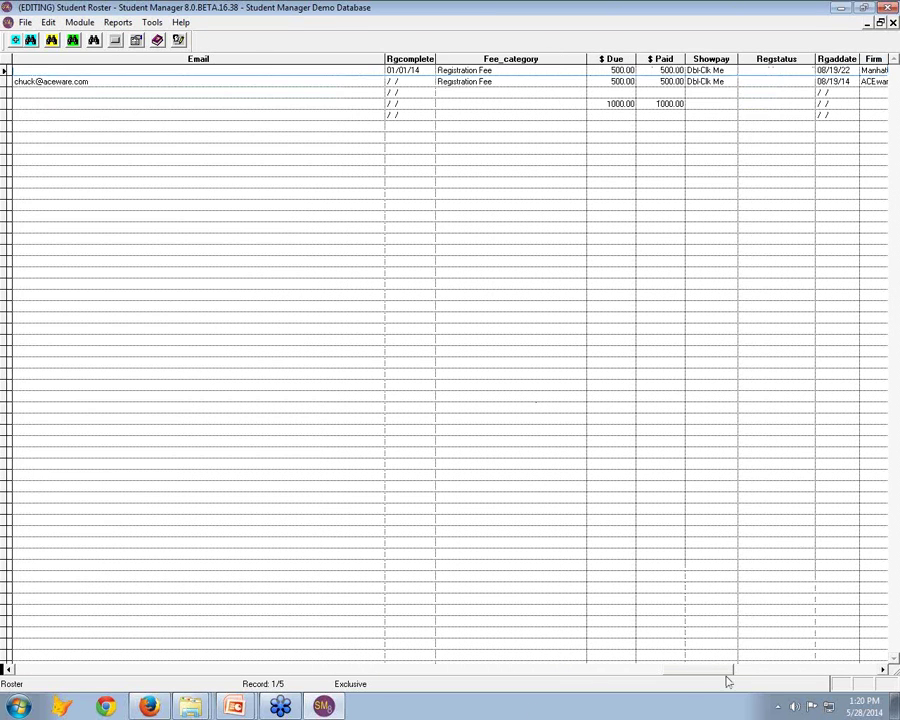
pyautogui.moveTo(384, 59); pyautogui.dragTo(131, 62)
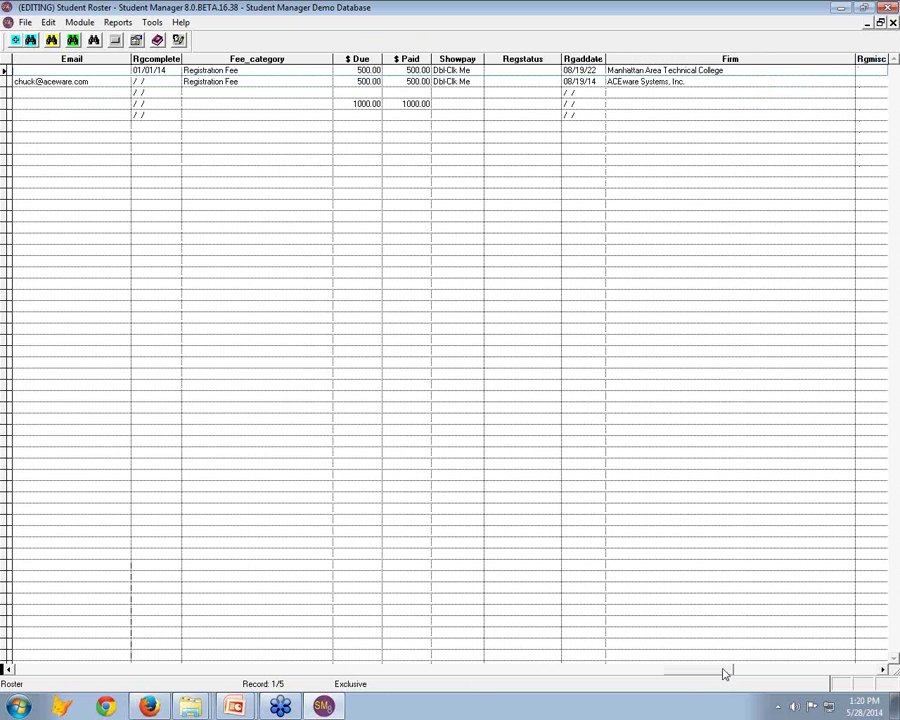
pyautogui.moveTo(727, 669); pyautogui.dragTo(14, 662)
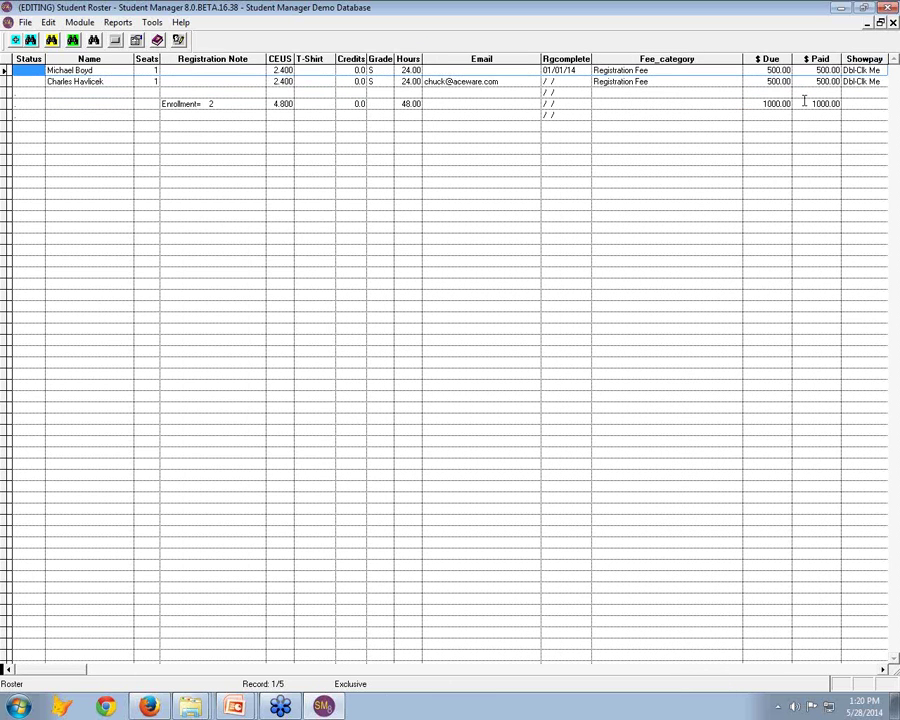
pyautogui.moveTo(540, 59); pyautogui.dragTo(300, 59)
pyautogui.click(550, 59)
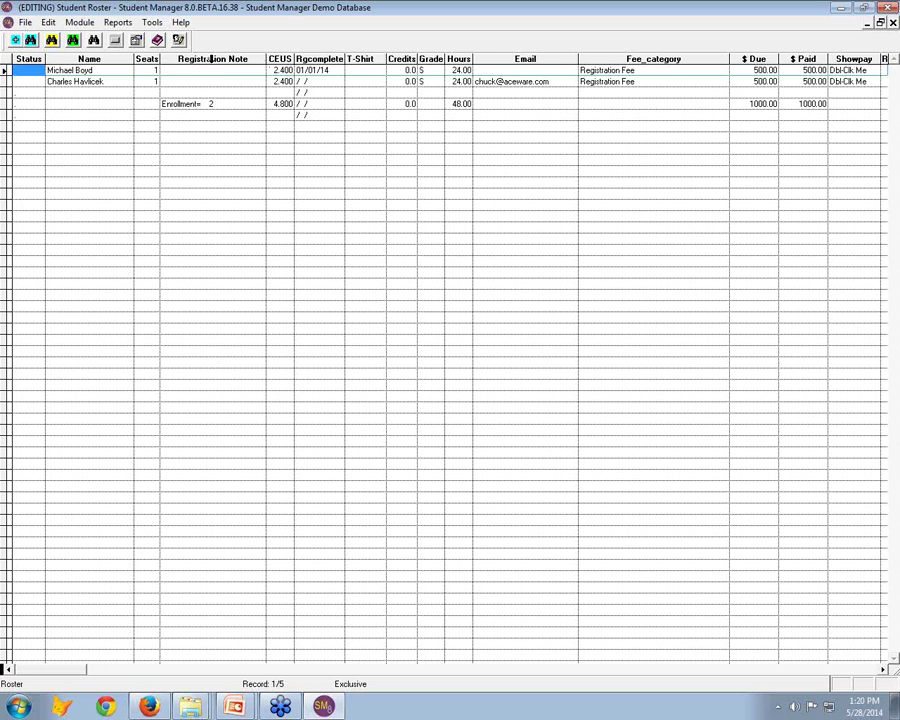
# Move Registration Note past Showpay, place Email and T-Shirt after it, and narrow Fee_category
pyautogui.click(212, 59)
pyautogui.moveTo(212, 59); pyautogui.dragTo(676, 59)
pyautogui.moveTo(838, 58); pyautogui.dragTo(880, 58)
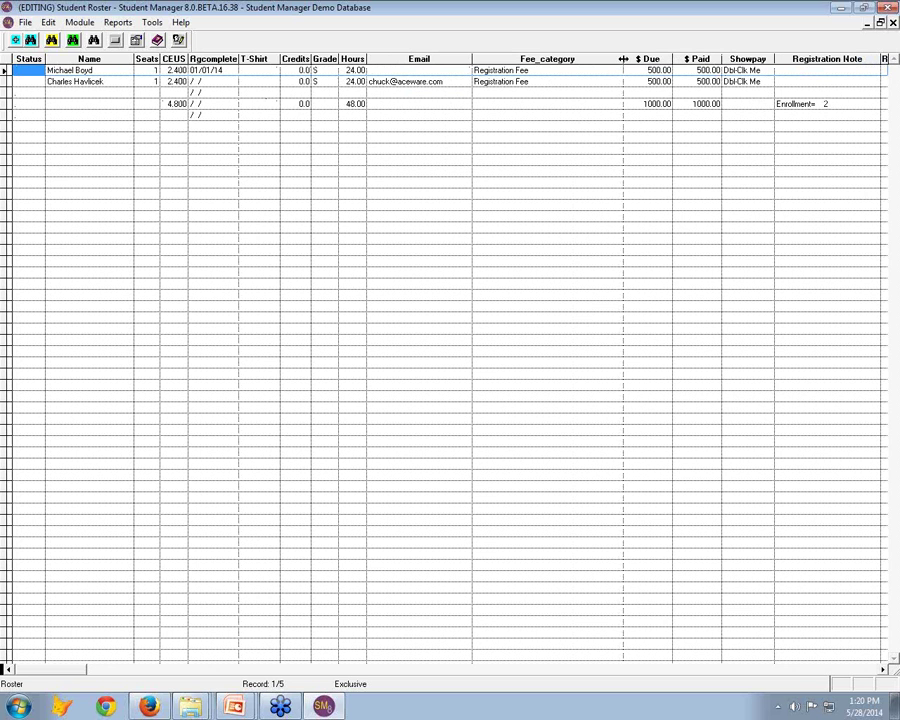
pyautogui.moveTo(621, 59); pyautogui.dragTo(596, 62)
pyautogui.click(405, 58)
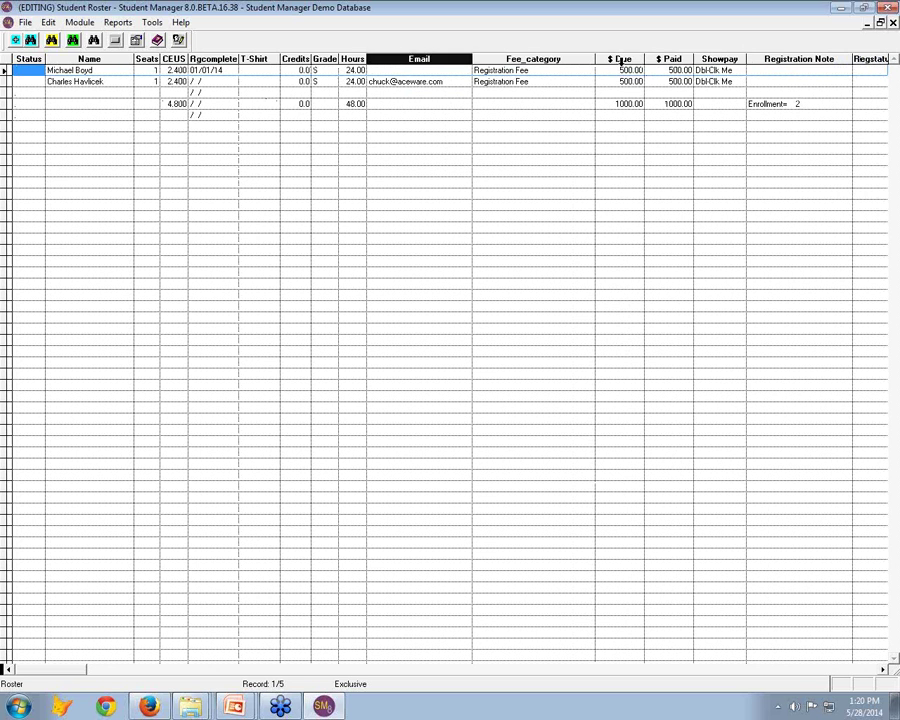
pyautogui.moveTo(405, 58); pyautogui.dragTo(806, 63)
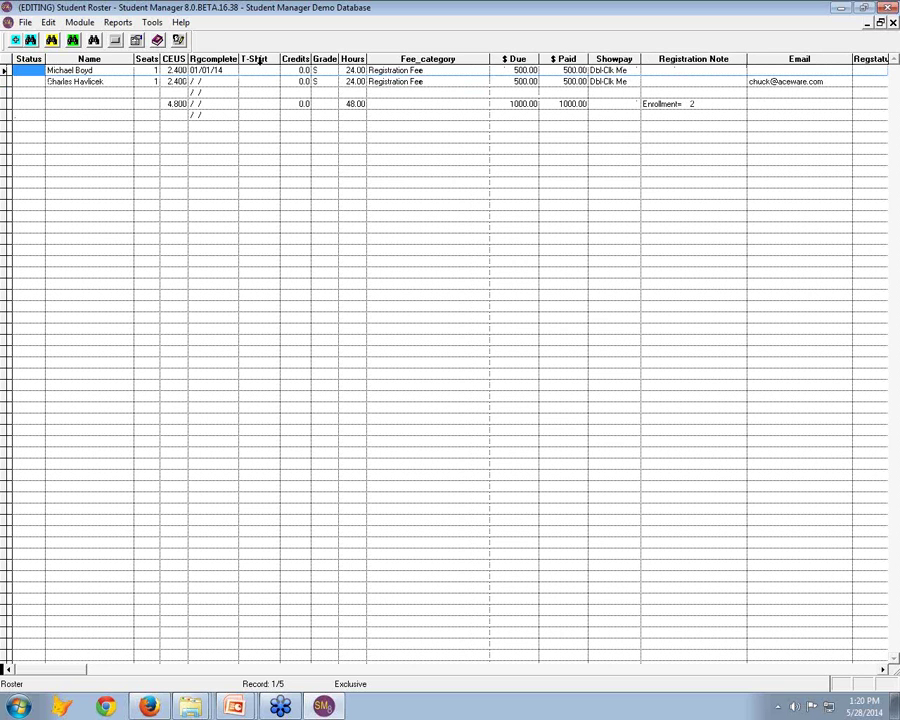
pyautogui.moveTo(259, 58); pyautogui.dragTo(768, 59)
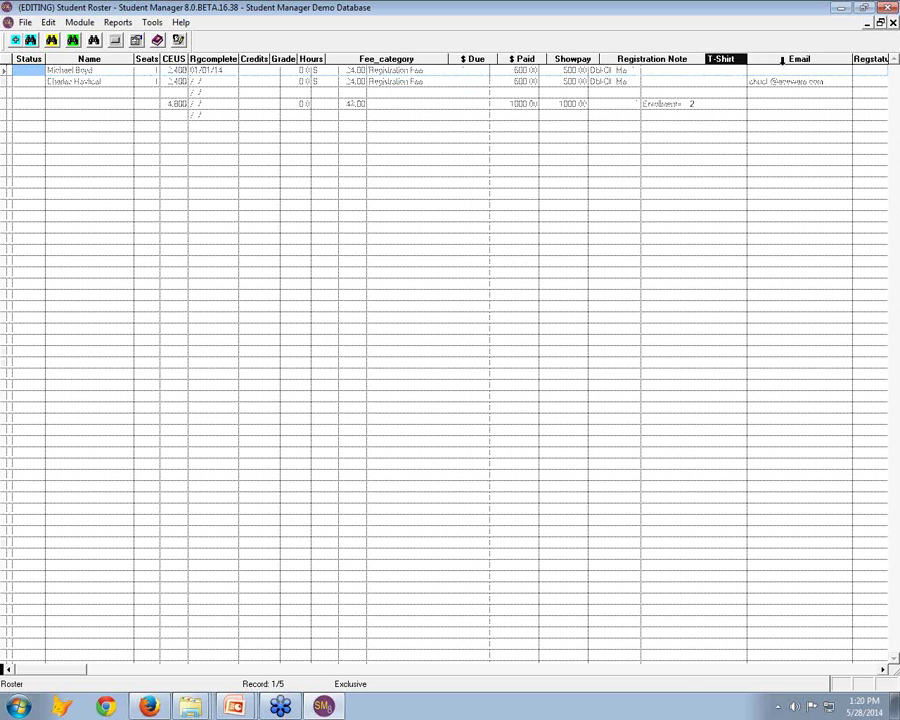
pyautogui.click(893, 22)
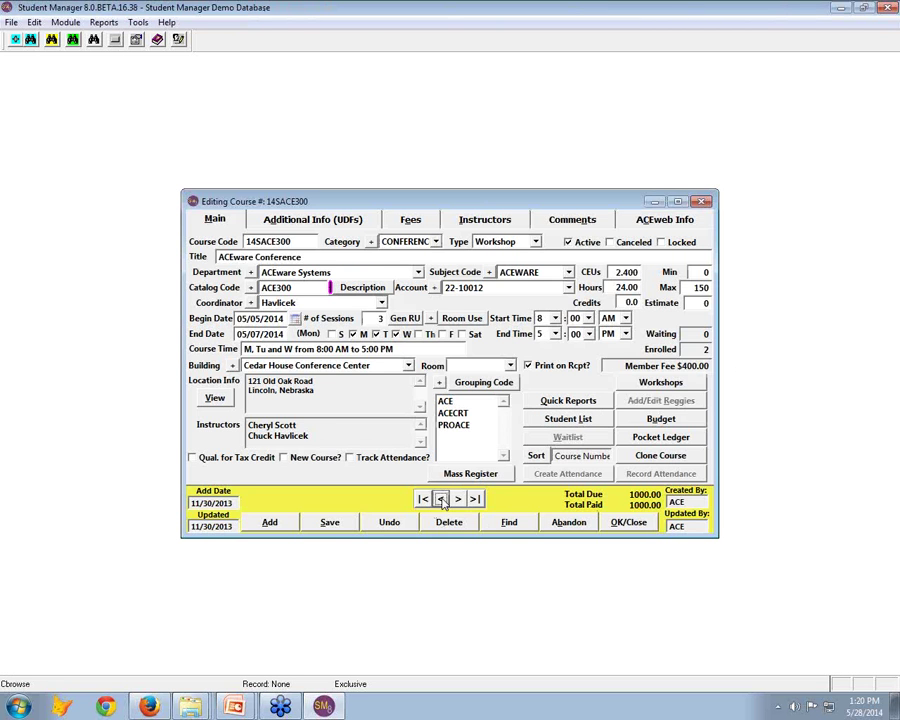
# Reopen the ACEware Conference roster and narrow the Fee_category column further
pyautogui.click(458, 498)
pyautogui.click(440, 498)
pyautogui.click(580, 420)
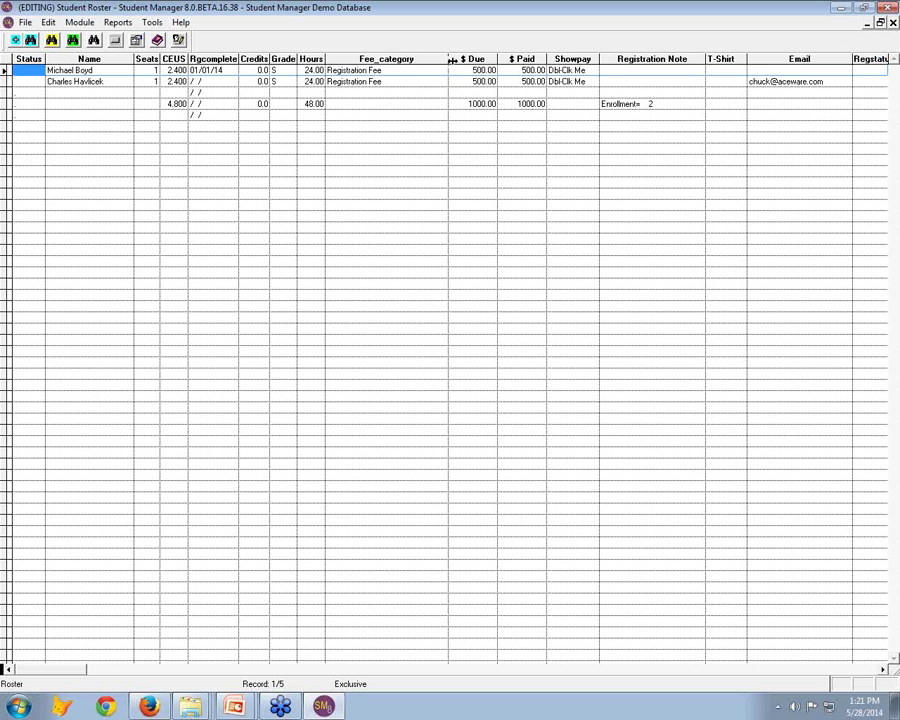
pyautogui.moveTo(448, 59); pyautogui.dragTo(399, 59)
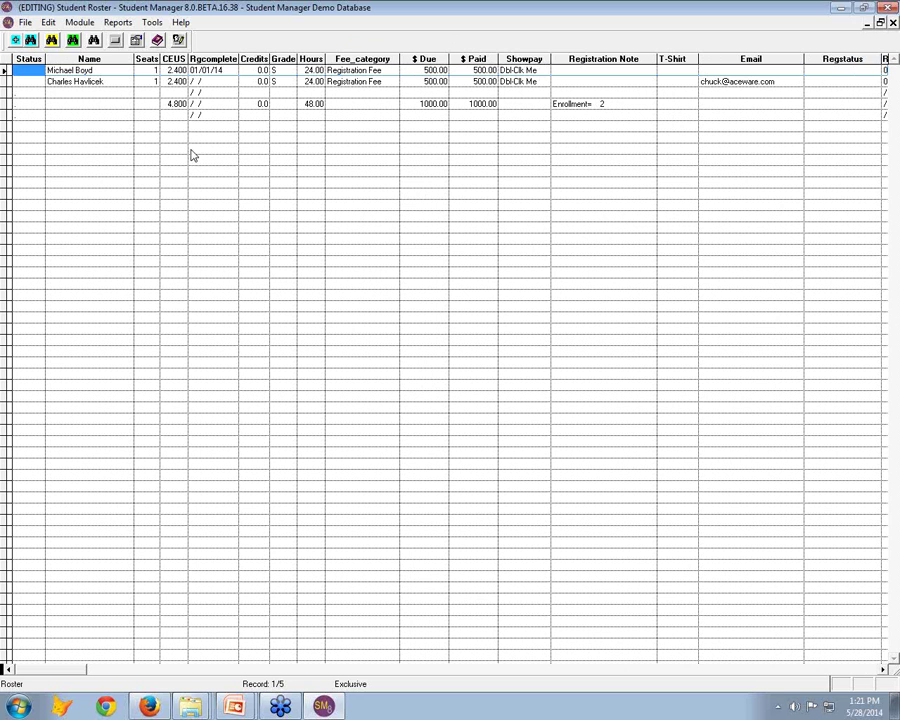
pyautogui.click(893, 22)
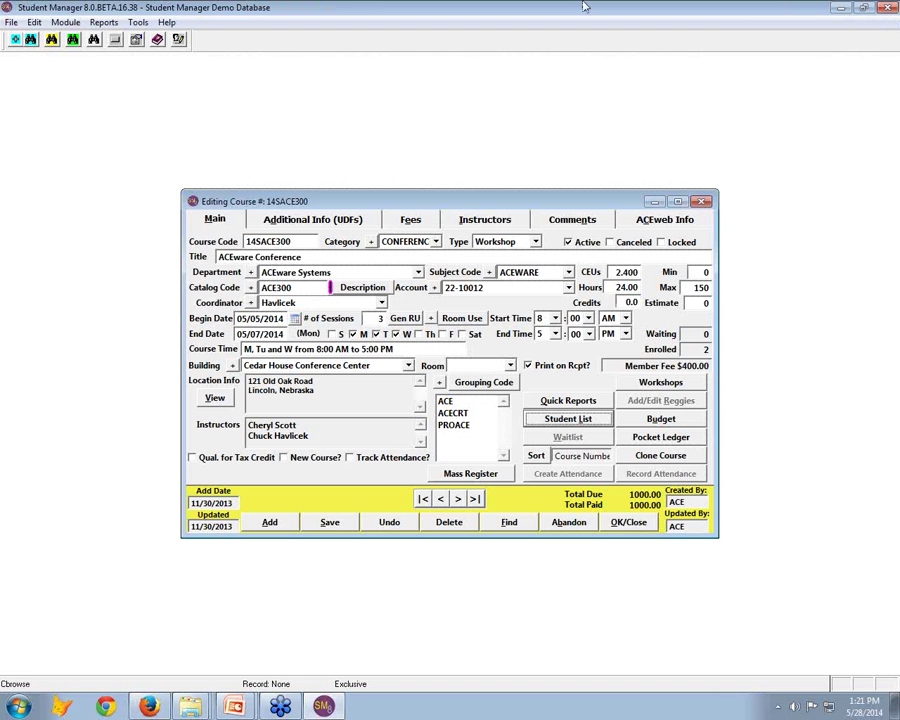
# Close the course record and then the registration record to reach the 57-student Search list
pyautogui.click(235, 708)
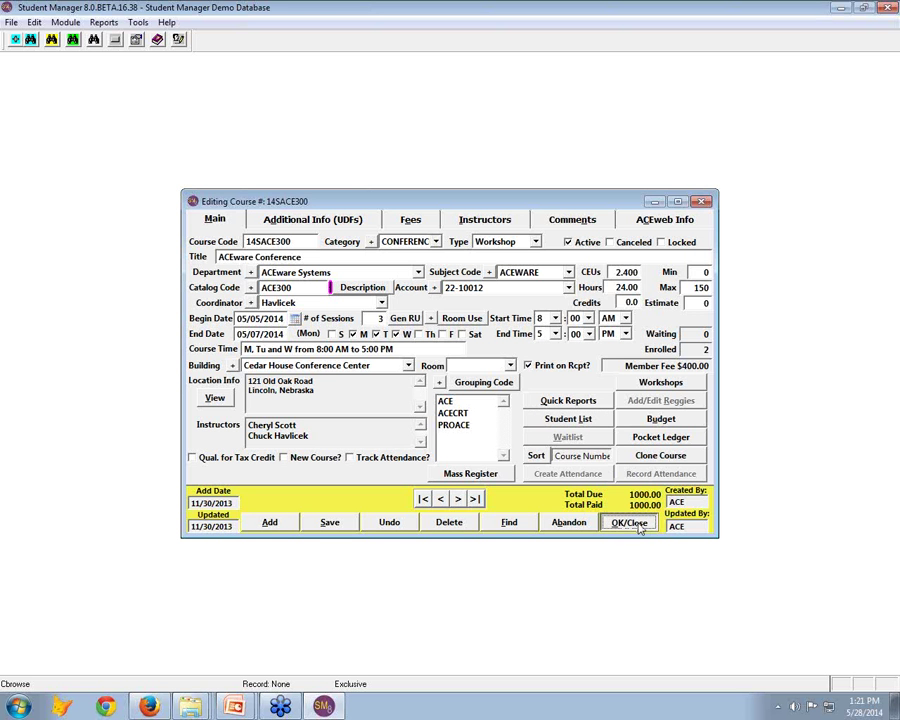
pyautogui.click(629, 523)
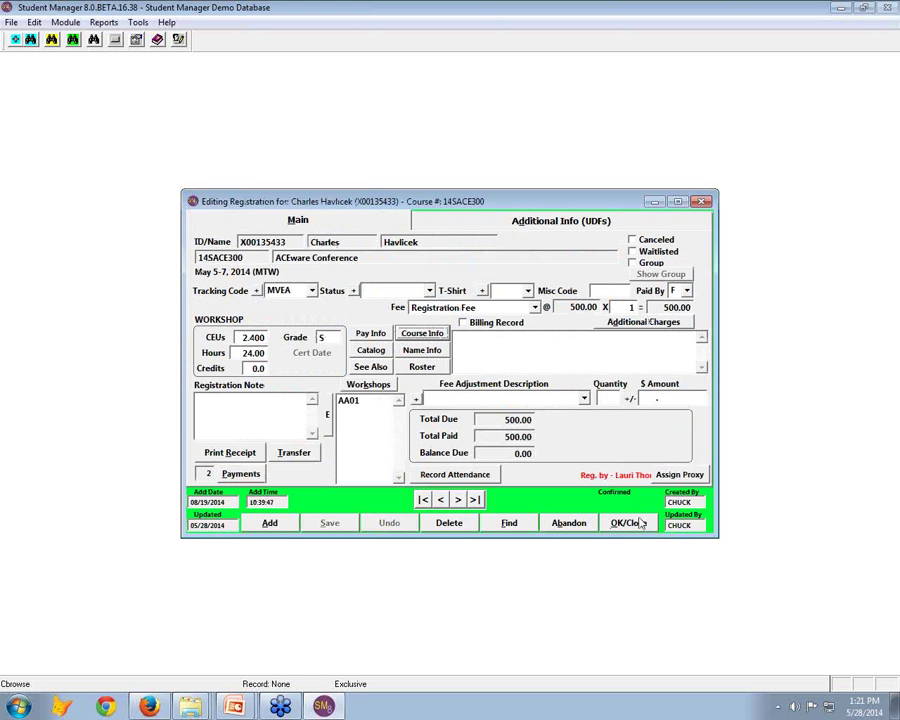
pyautogui.click(636, 526)
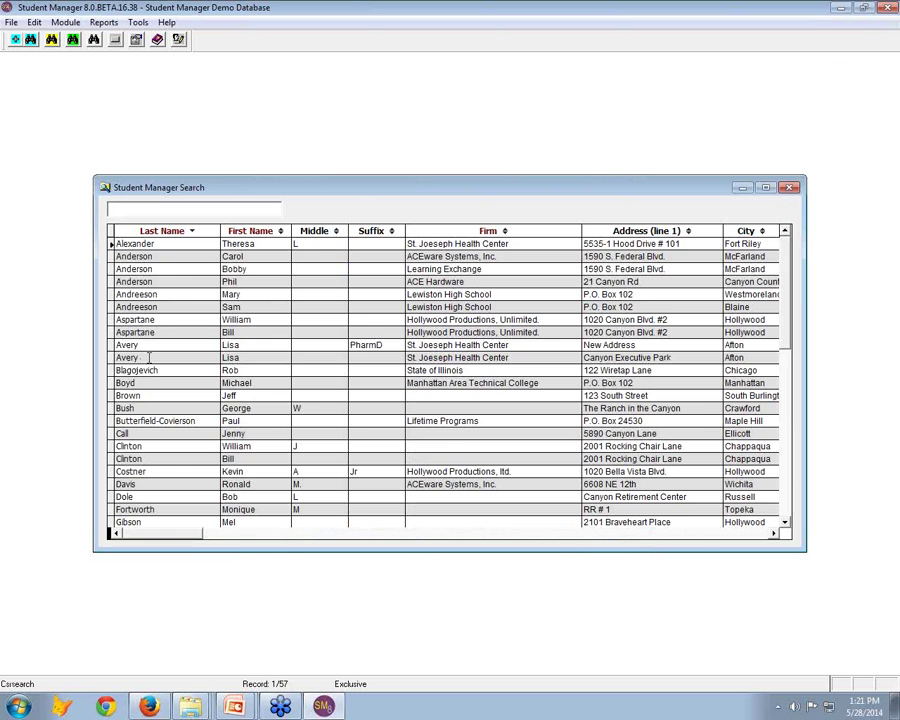
# Open the student's registration and pick Coupon Adjustment as the fee adjustment description
pyautogui.doubleClick(151, 355)
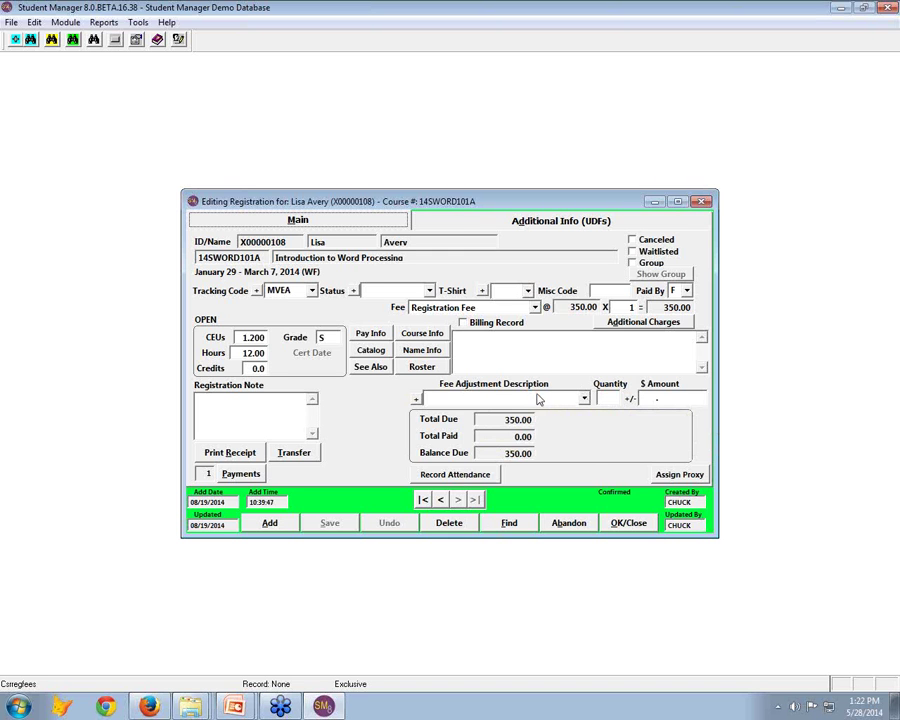
pyautogui.click(584, 398)
pyautogui.press('Down')
pyautogui.press('Down')
pyautogui.press('Down')
pyautogui.press('Return')
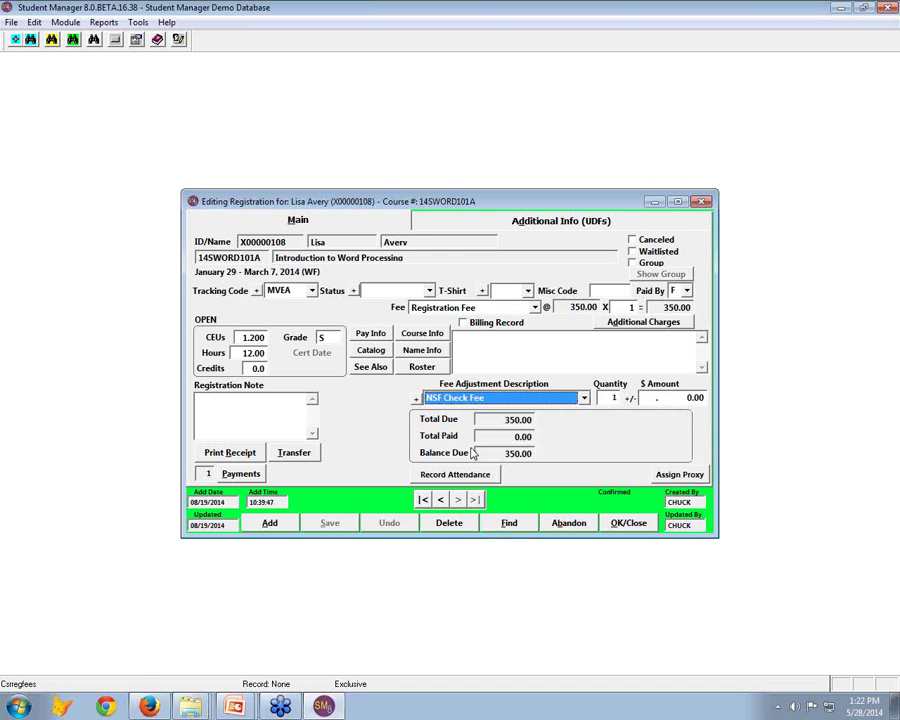
pyautogui.click(587, 400)
pyautogui.click(536, 436)
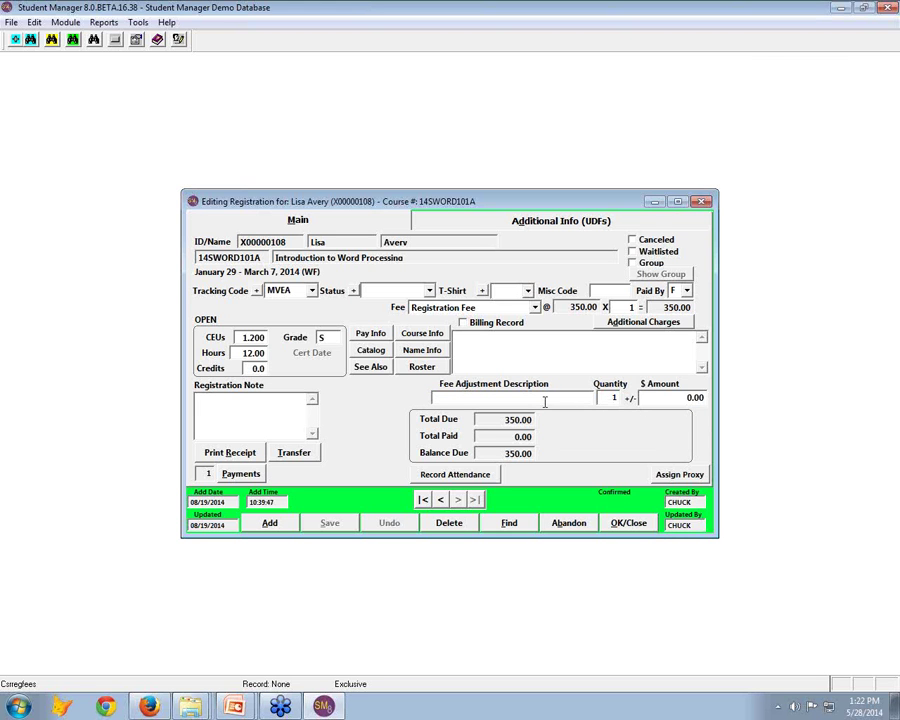
# Enter 'Whatever I want to' with amount 1.00, totaling 351.00, and close the registration
pyautogui.write('Whatever I want to')
pyautogui.press('Tab')
pyautogui.press('Tab')
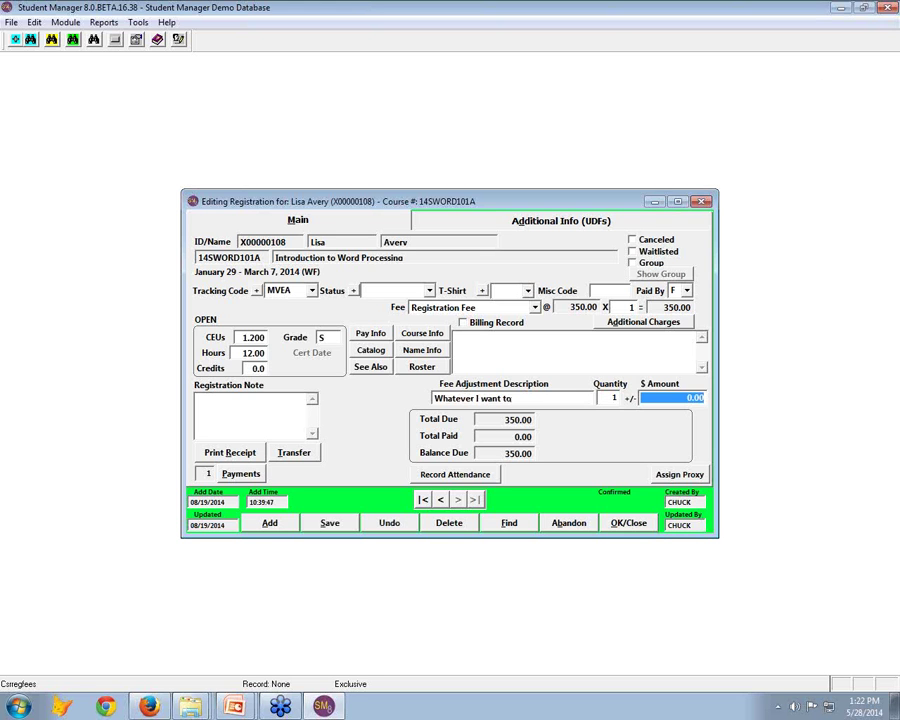
pyautogui.write('1')
pyautogui.press('Return')
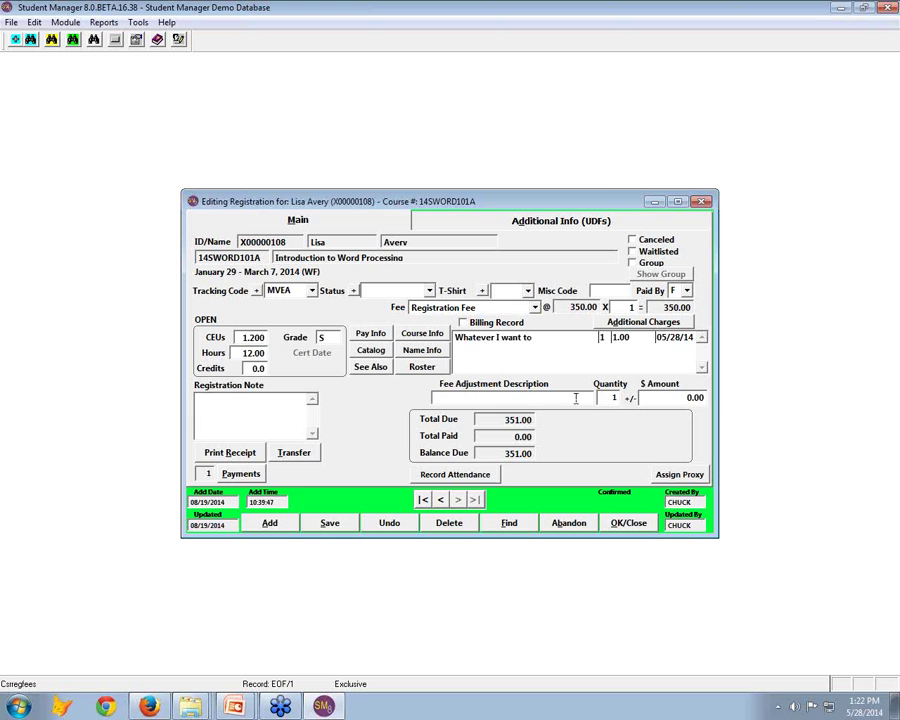
pyautogui.click(629, 523)
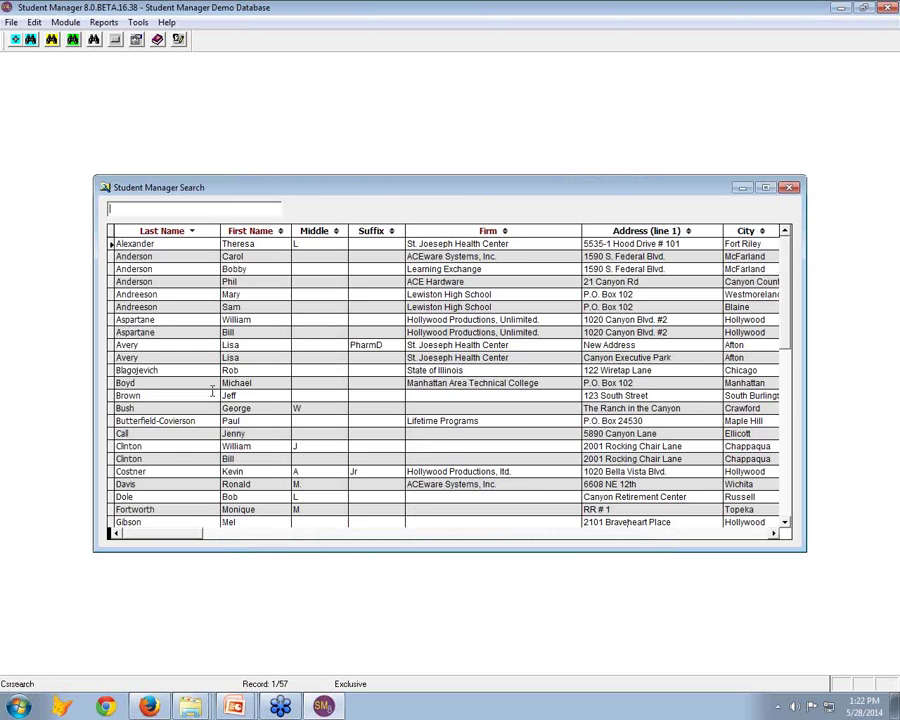
# Open the student's registration, step back to 14SACE010A, and enable free-text adjustment descriptions
pyautogui.doubleClick(150, 278)
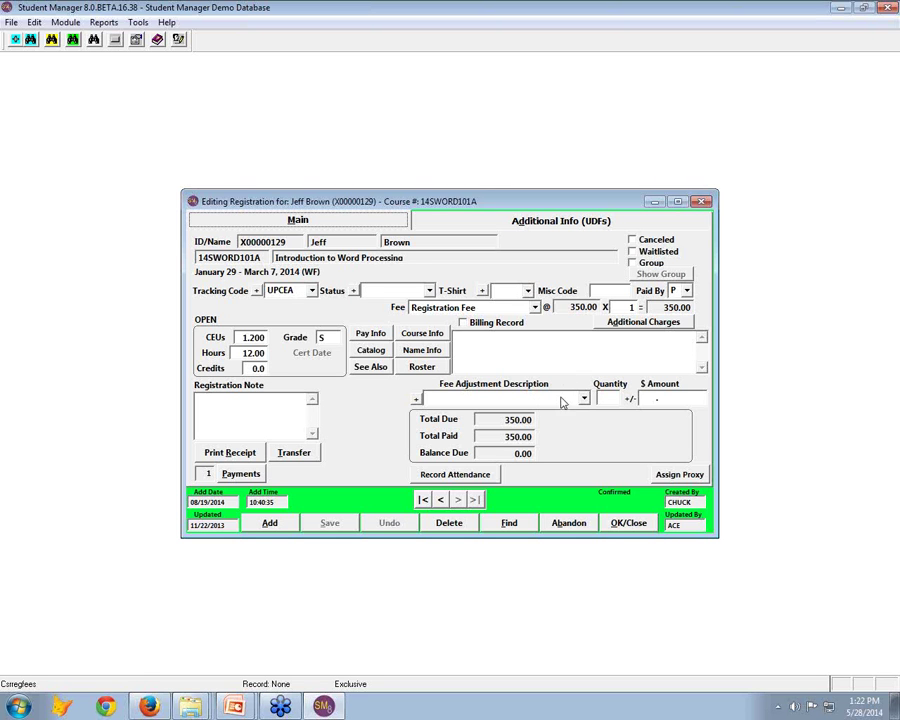
pyautogui.click(440, 500)
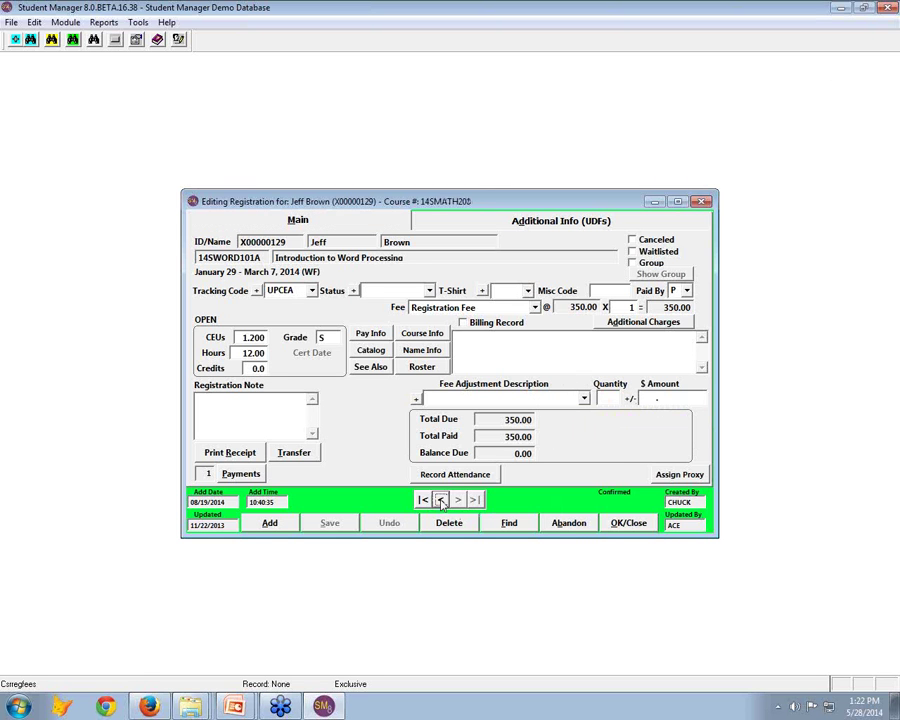
pyautogui.click(441, 500)
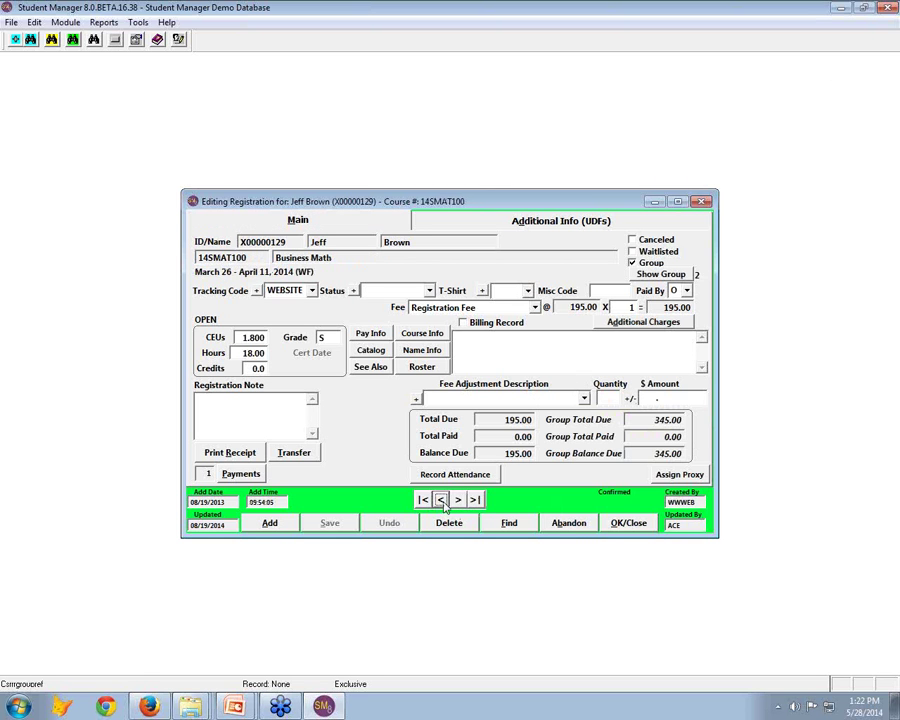
pyautogui.click(441, 500)
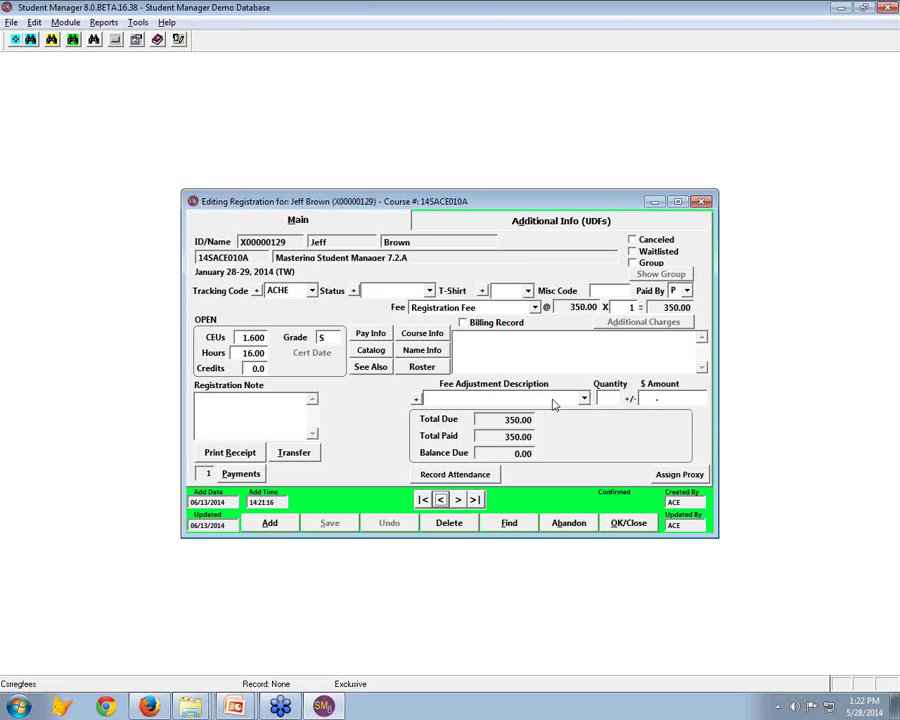
pyautogui.click(553, 400)
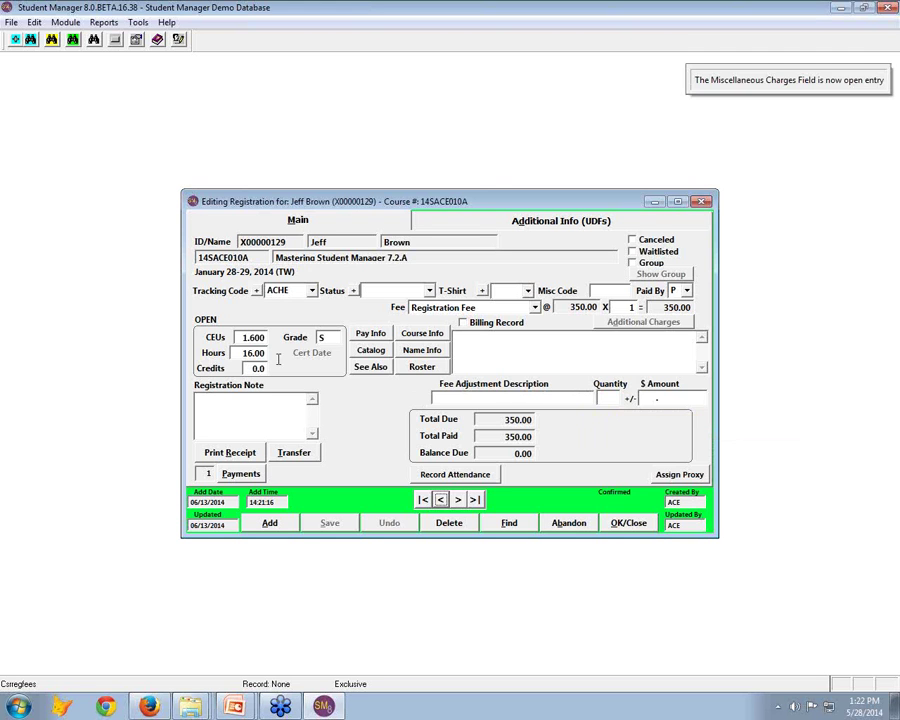
# Add a 'Brought Donuts' fee adjustment of -5.00, bringing the total due to 345.00
pyautogui.click(465, 400)
pyautogui.write('Broud')
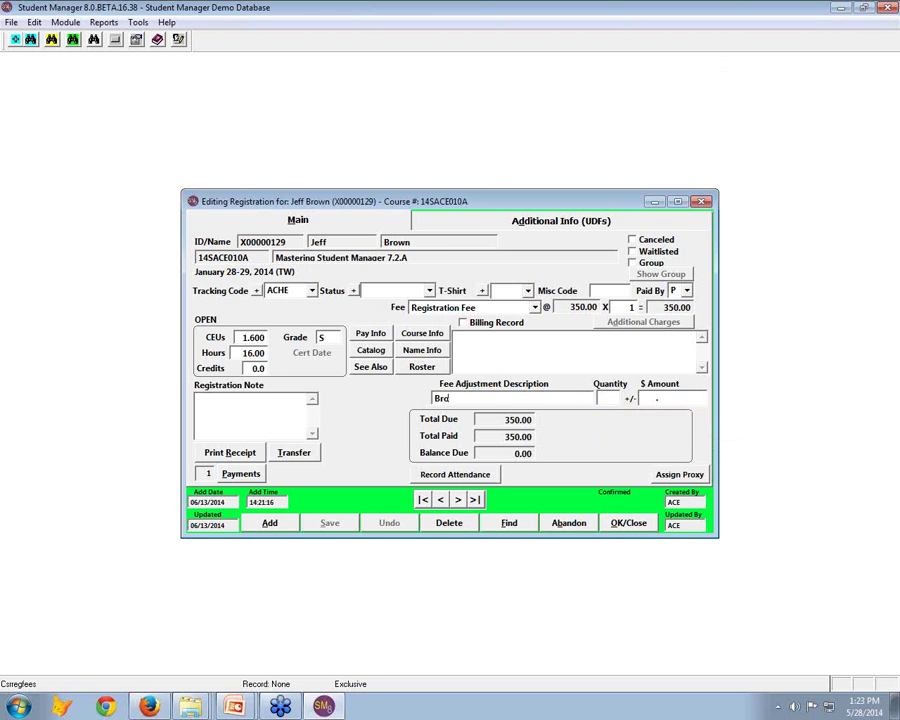
pyautogui.write('ht Donuts')
pyautogui.press('Tab')
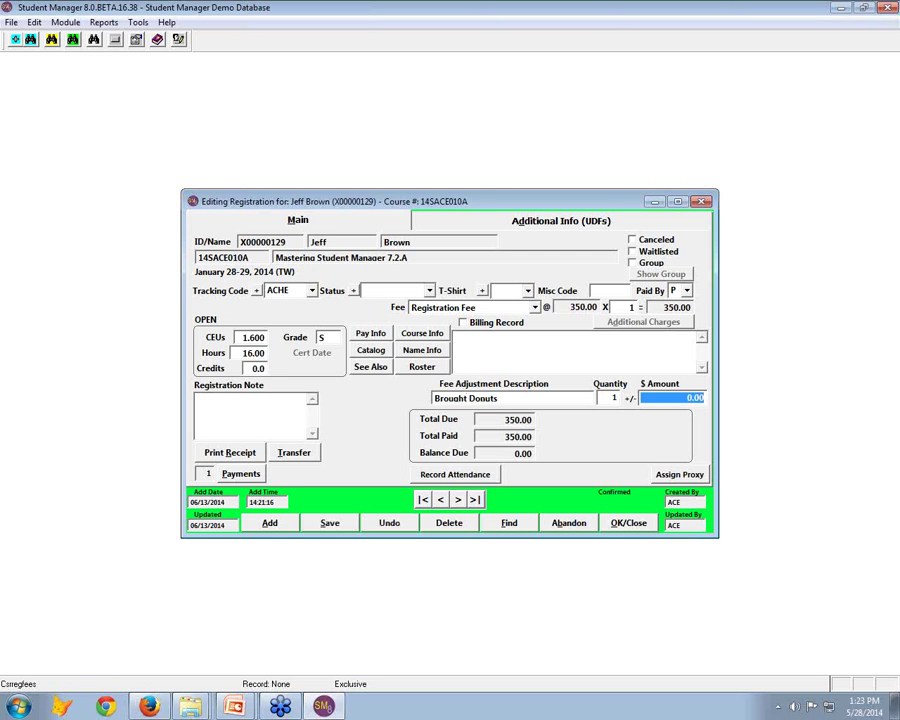
pyautogui.write('-5')
pyautogui.press('Return')
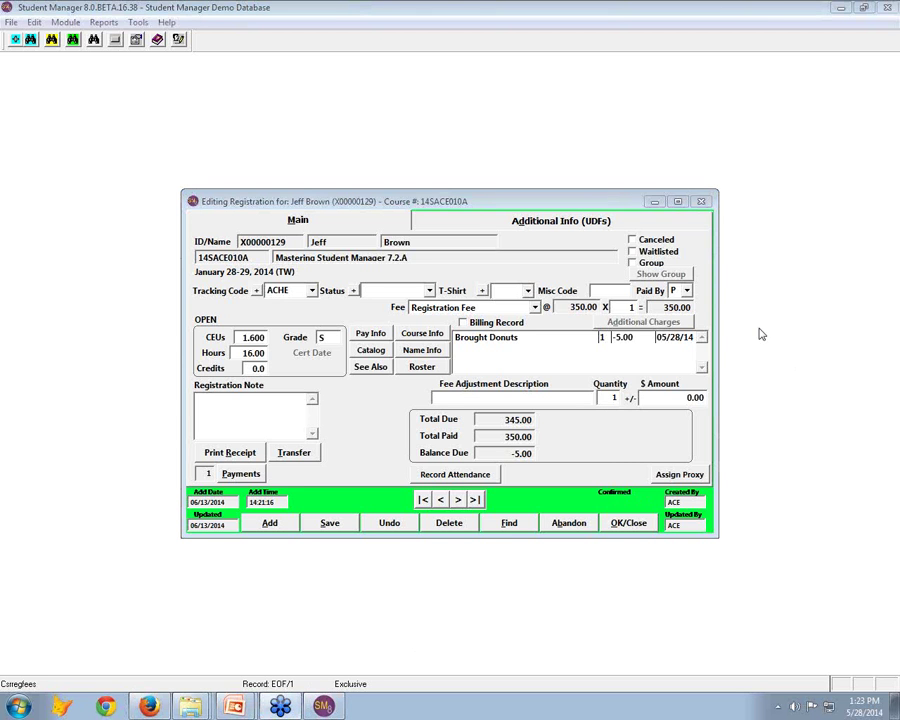
pyautogui.click(600, 400)
pyautogui.click(137, 44)
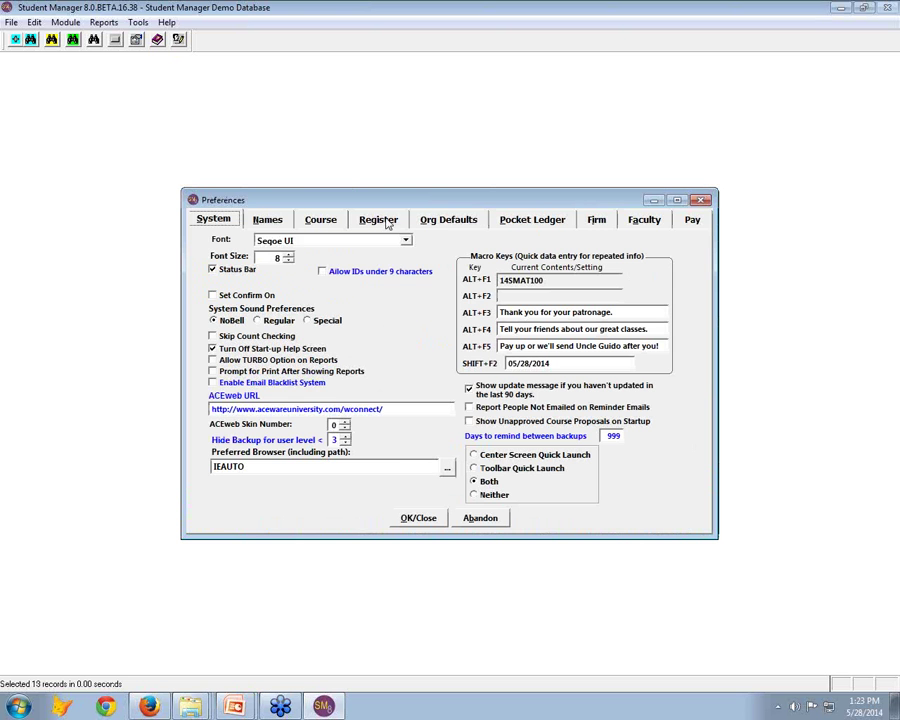
pyautogui.click(381, 220)
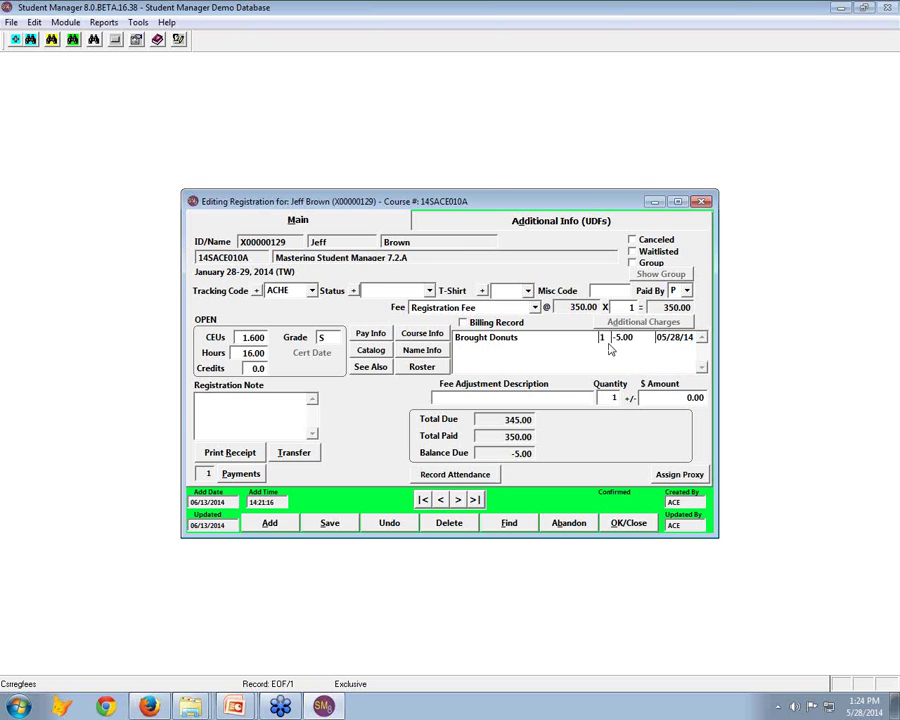
# Switch back to the running PowerPoint slide show
pyautogui.click(236, 706)
pyautogui.click(229, 674)
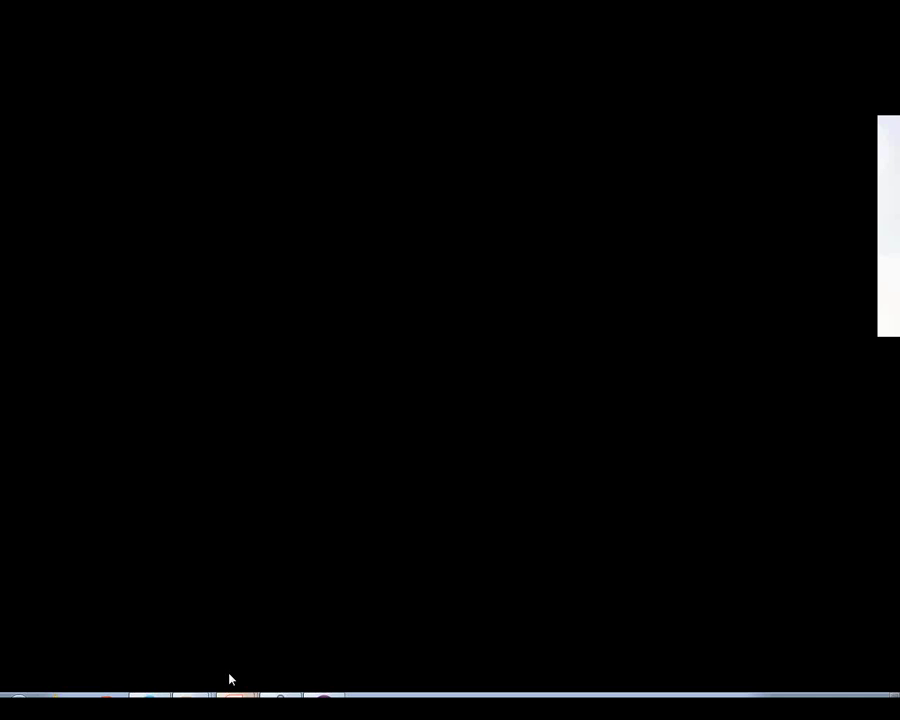
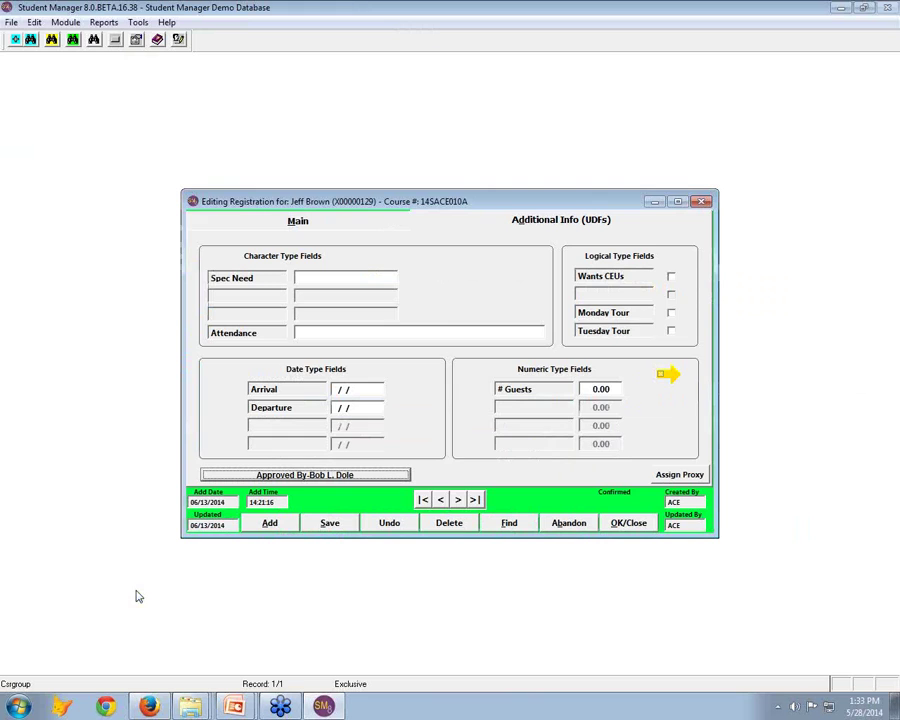
# Show the registration's main details, then close the registration record
pyautogui.click(255, 226)
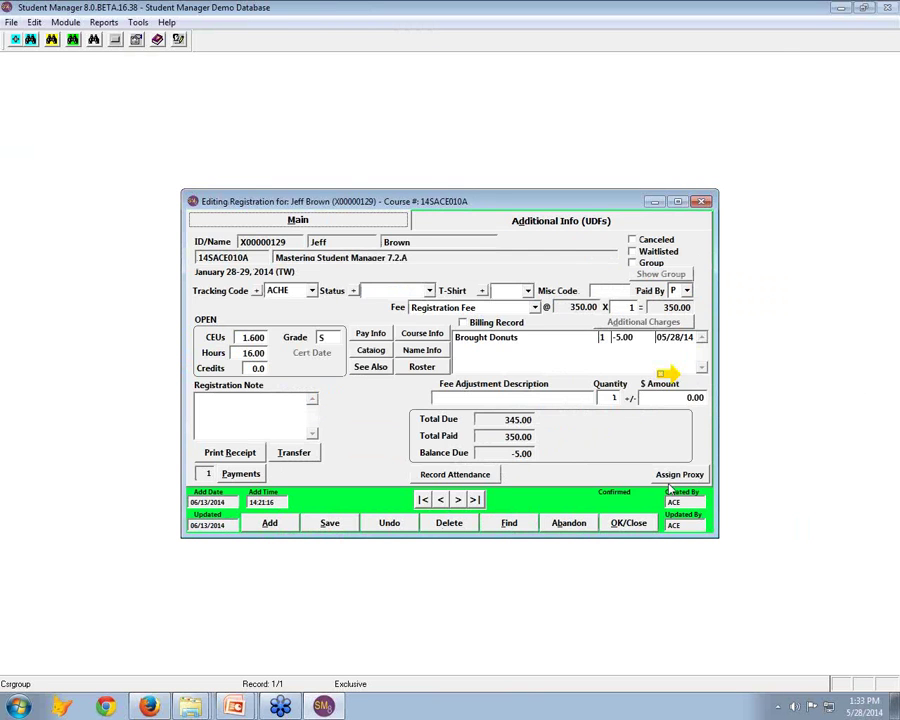
pyautogui.click(629, 524)
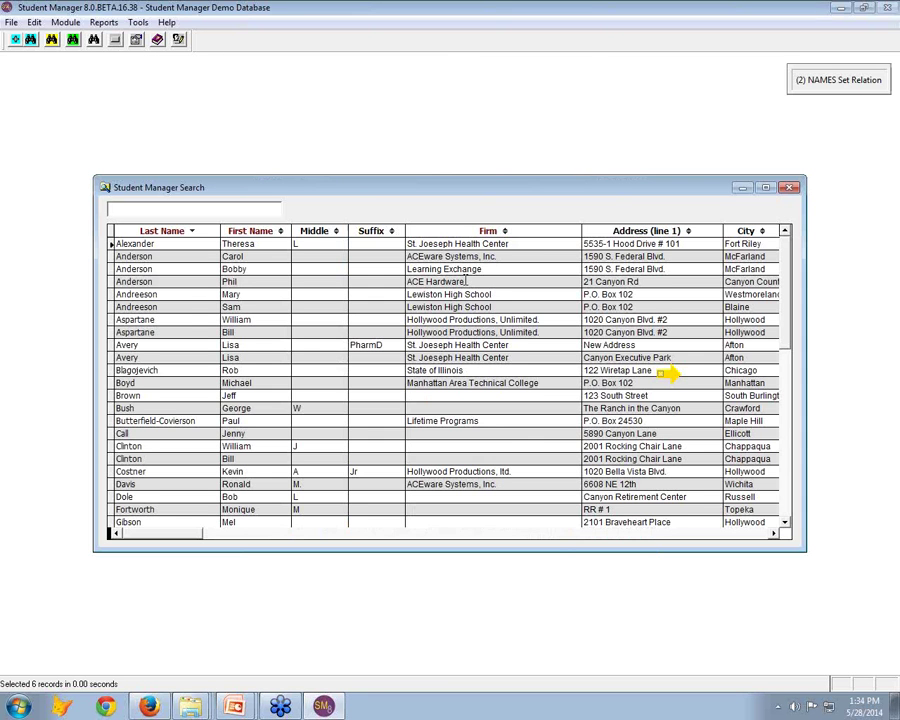
# Find and open the student's name record, review courses taken, then start a new registration
pyautogui.write('thom')
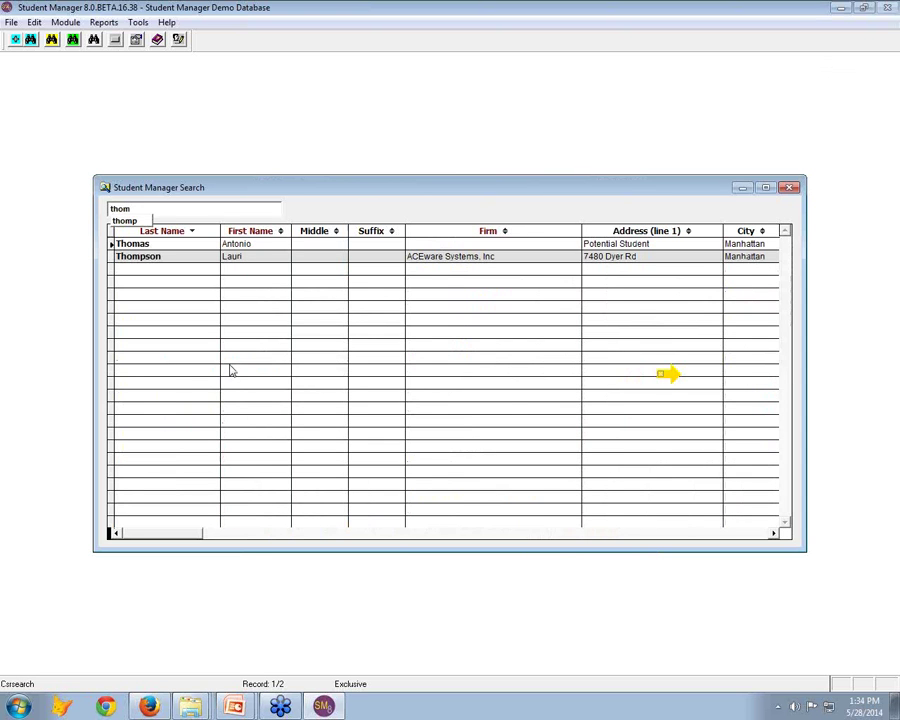
pyautogui.press('Down')
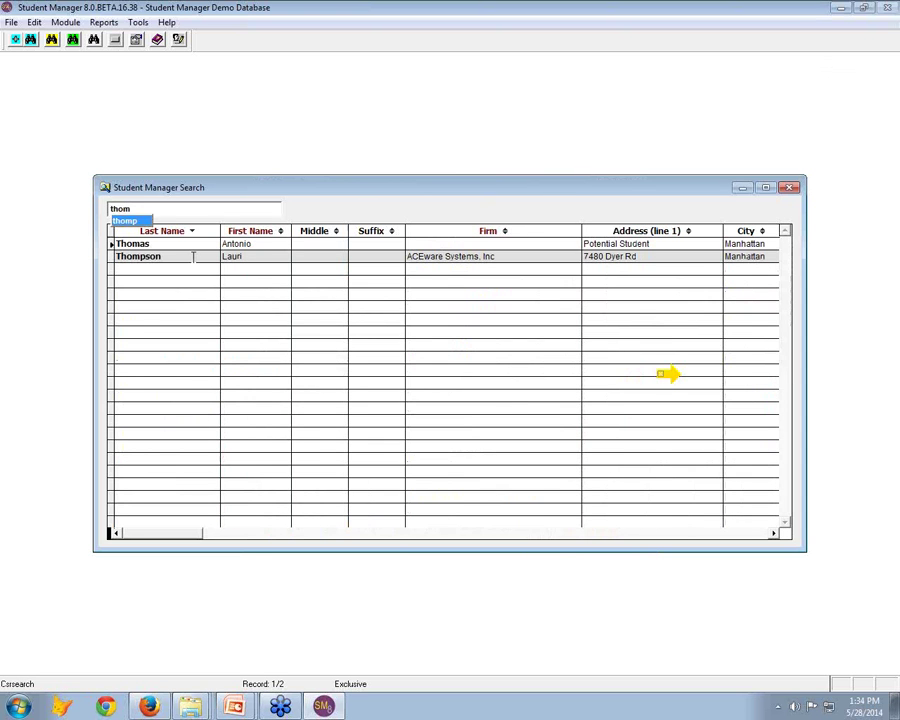
pyautogui.doubleClick(193, 256)
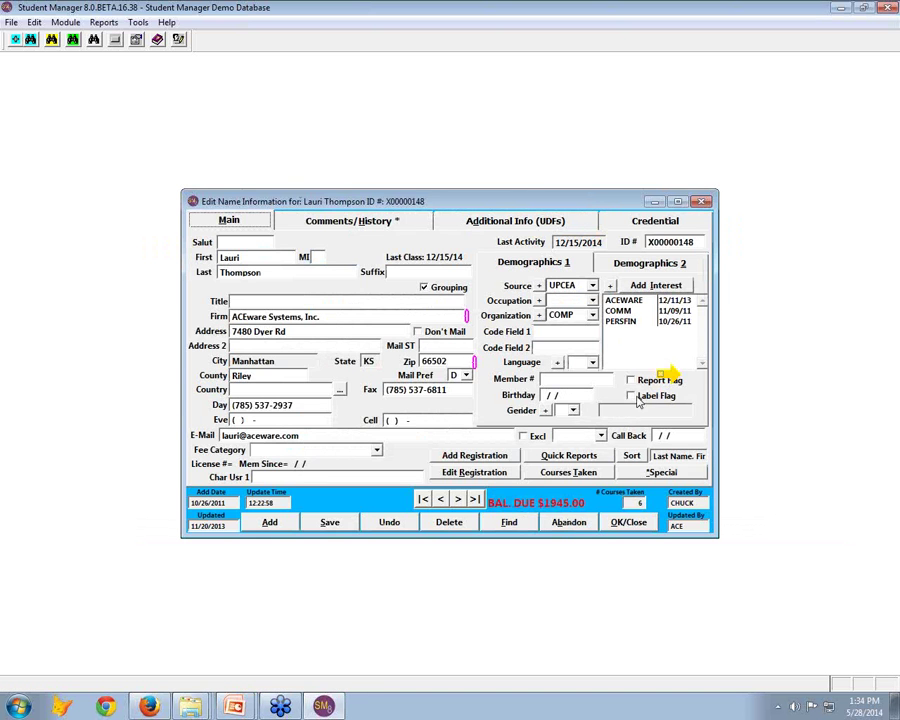
pyautogui.click(572, 473)
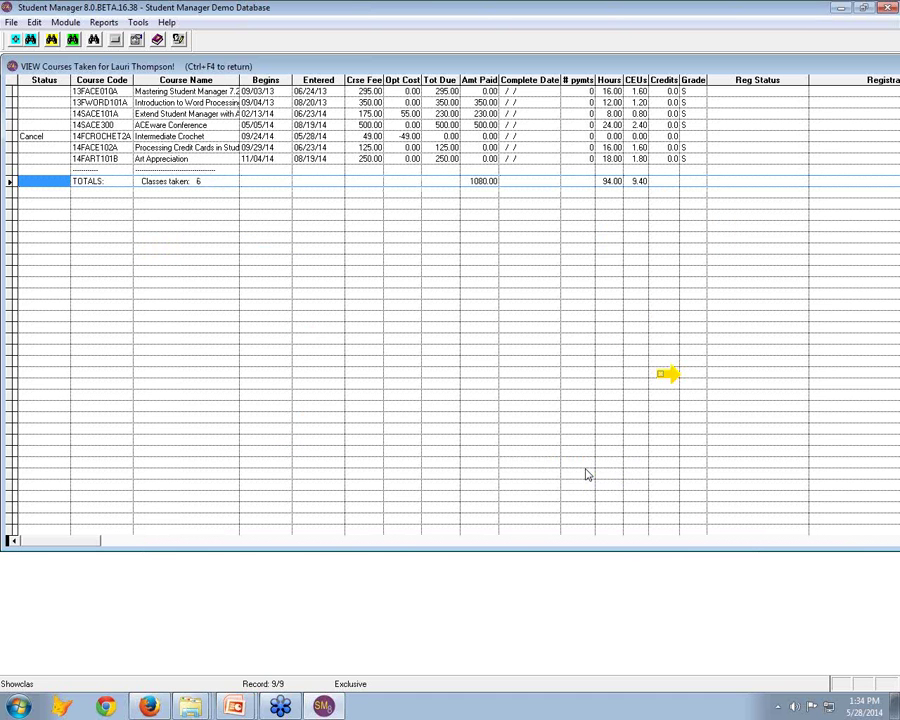
pyautogui.hotkey('ctrl', 'F4')
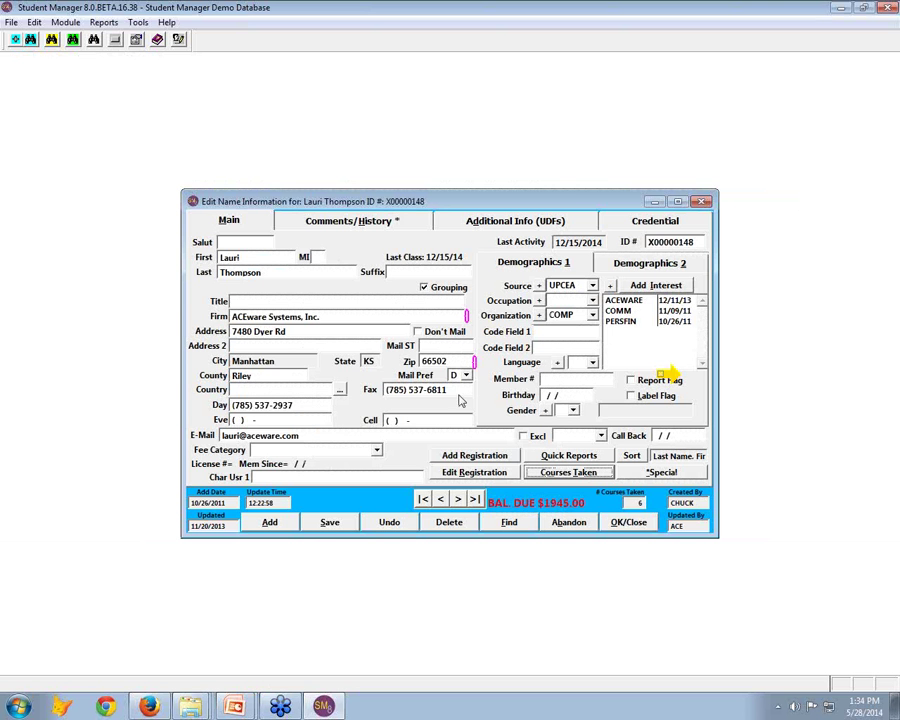
pyautogui.click(475, 456)
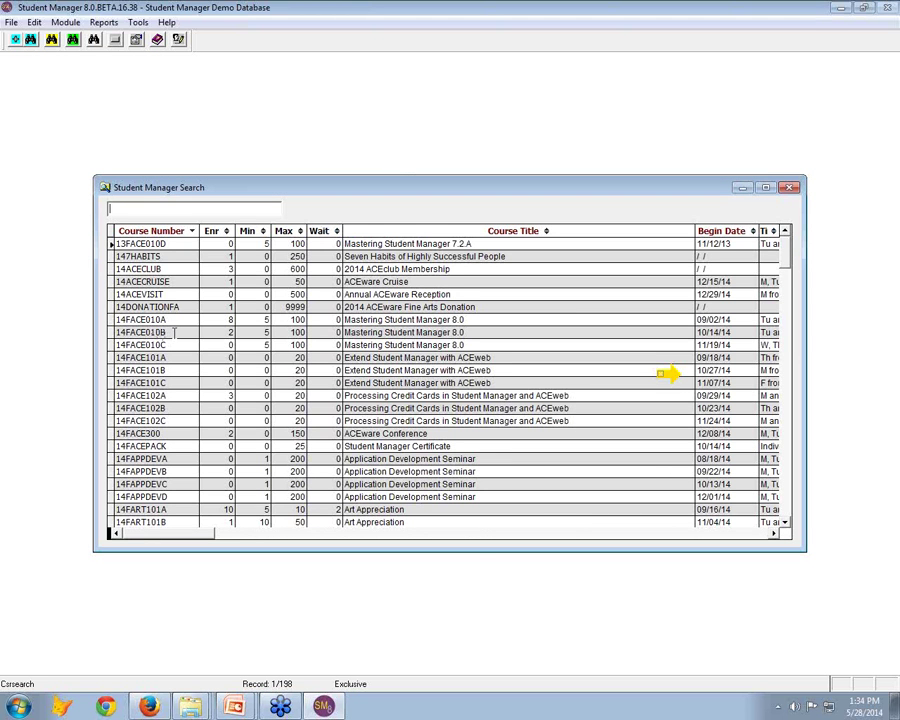
# Choose course 14FACE010B, Mastering Student Manager 8.0, and dismiss both error dialogs
pyautogui.doubleClick(175, 333)
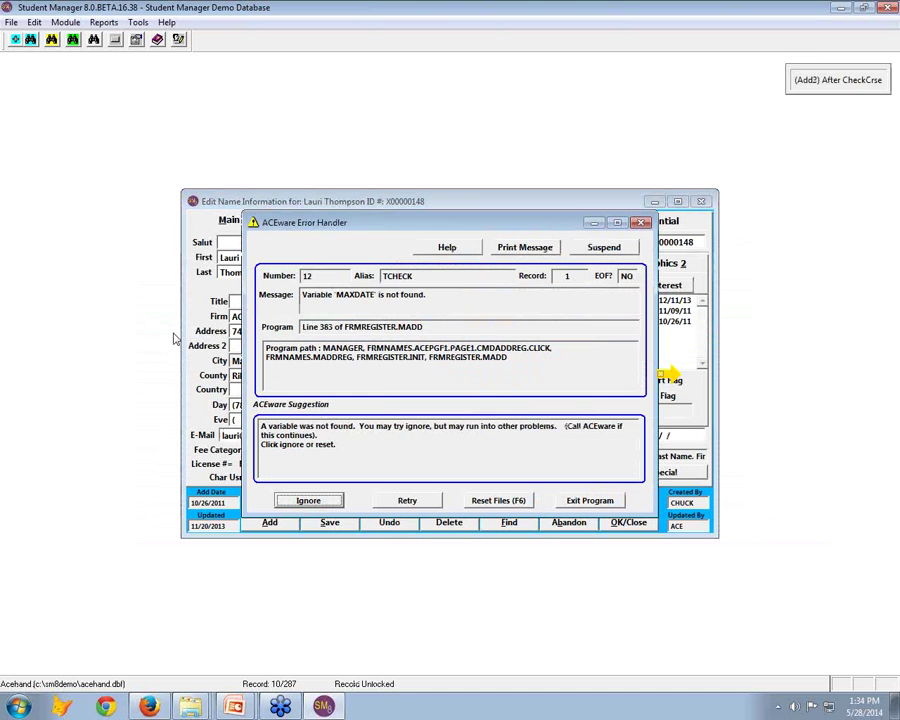
pyautogui.click(338, 501)
pyautogui.click(338, 501)
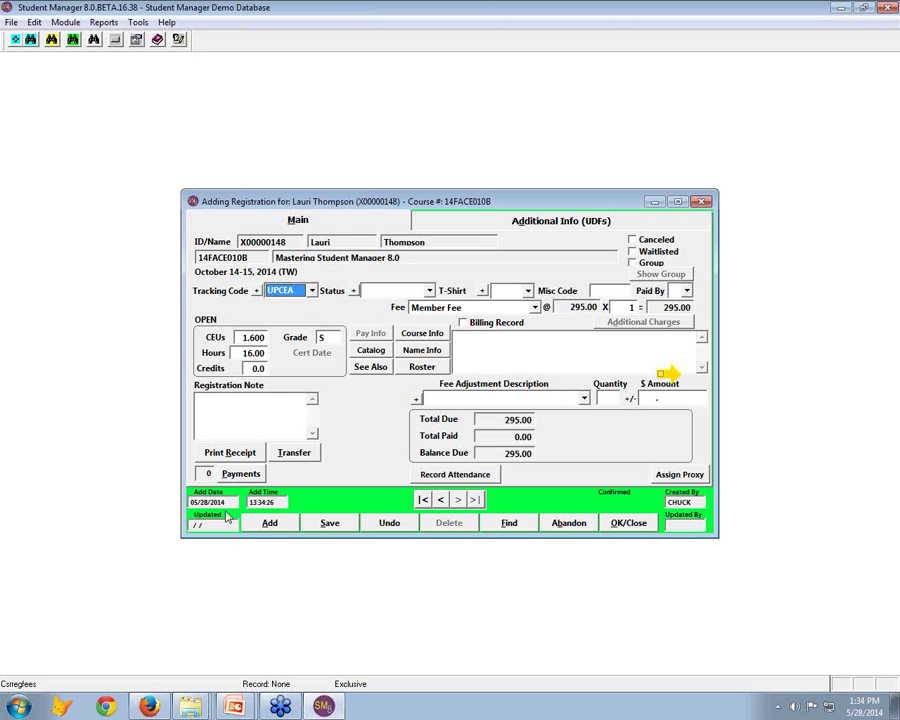
# Enter the 295.00 payment as a check paid by the student's firm and open additional notes
pyautogui.click(240, 475)
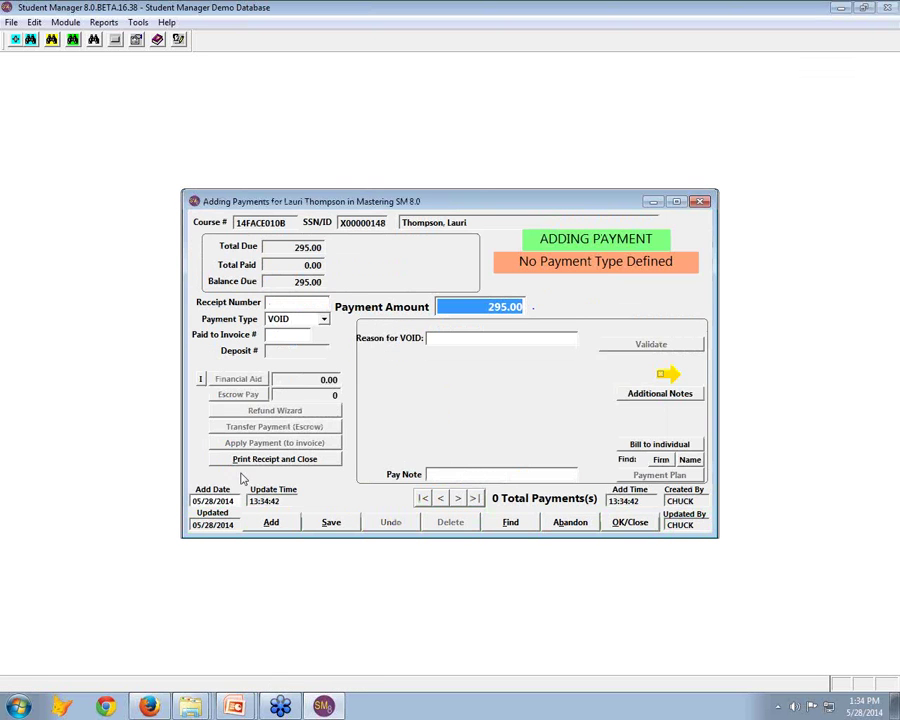
pyautogui.click(324, 319)
pyautogui.click(281, 357)
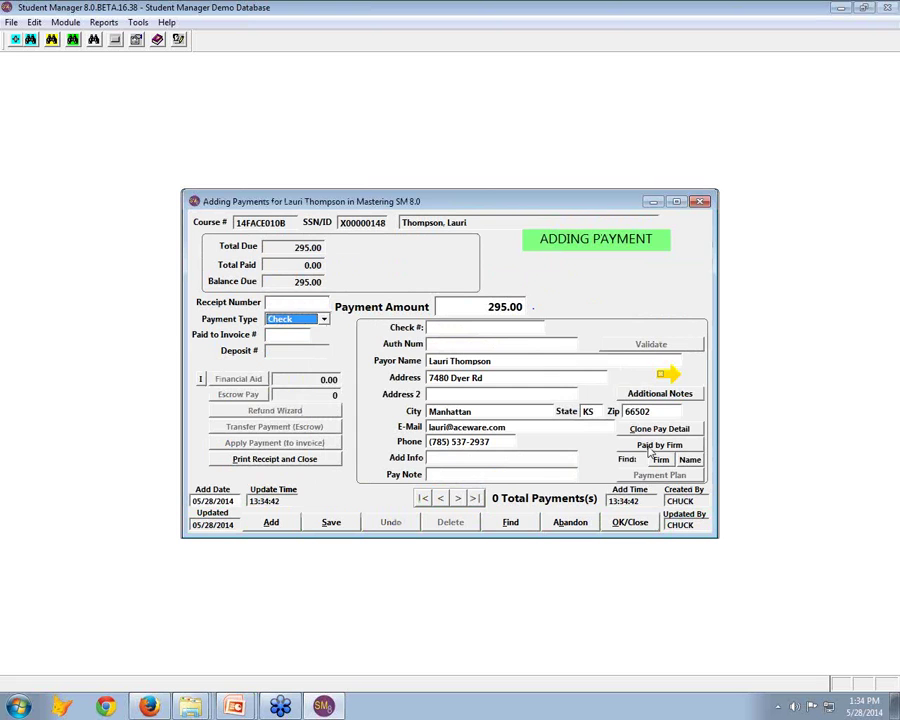
pyautogui.click(649, 447)
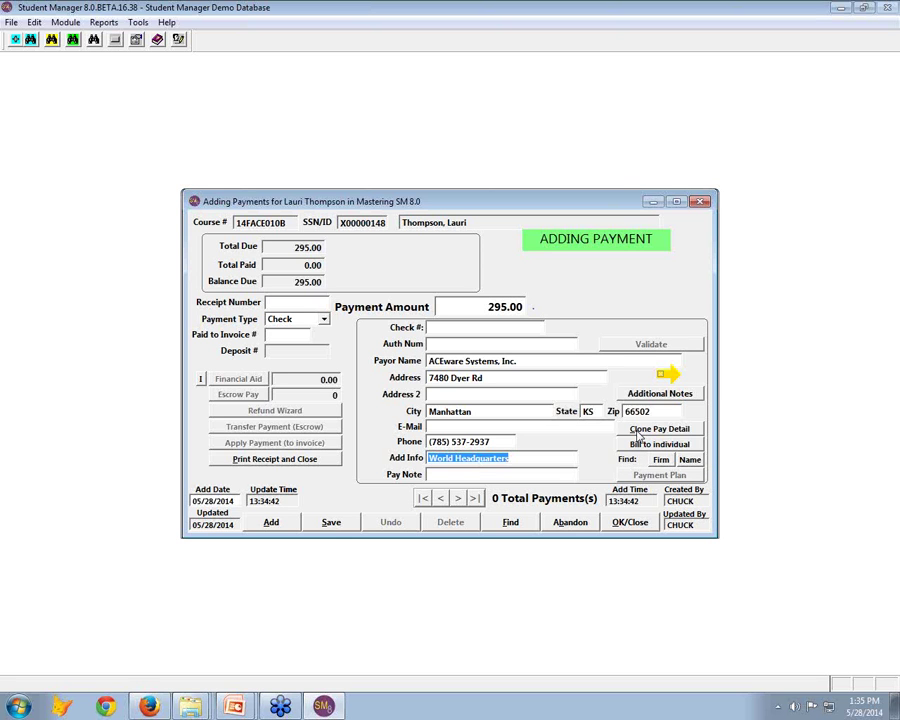
pyautogui.click(646, 395)
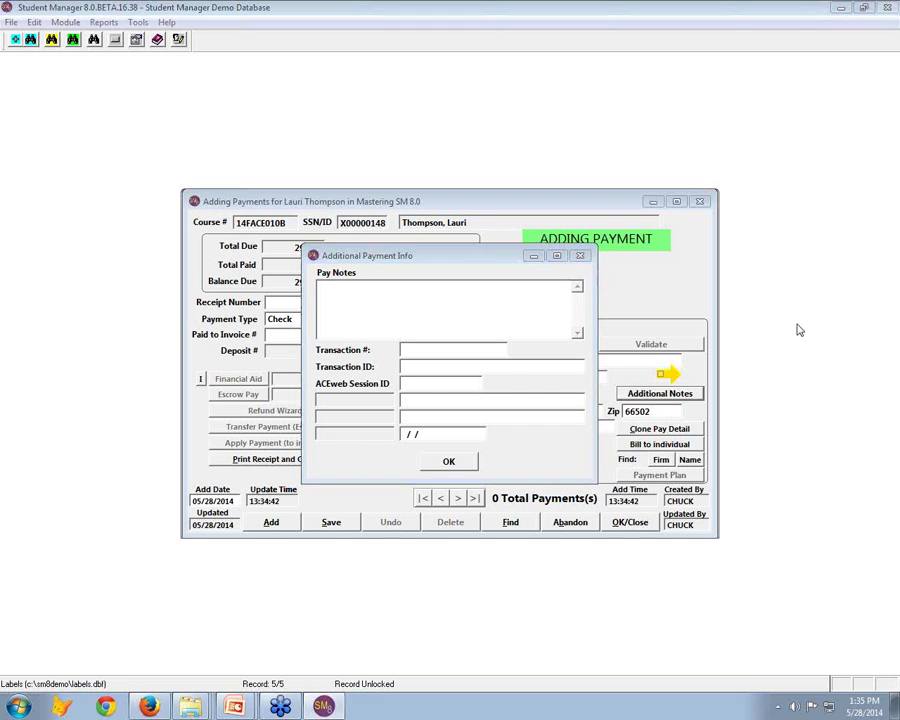
# Move the Additional Payment Info dialog aside and close it with its fields left blank
pyautogui.moveTo(282, 378)
pyautogui.mouseDown()
pyautogui.moveTo(345, 462)
pyautogui.moveTo(606, 468)
pyautogui.moveTo(612, 376)
pyautogui.moveTo(436, 362)
pyautogui.moveTo(285, 370)
pyautogui.moveTo(293, 392)
pyautogui.moveTo(541, 410)
pyautogui.mouseUp()
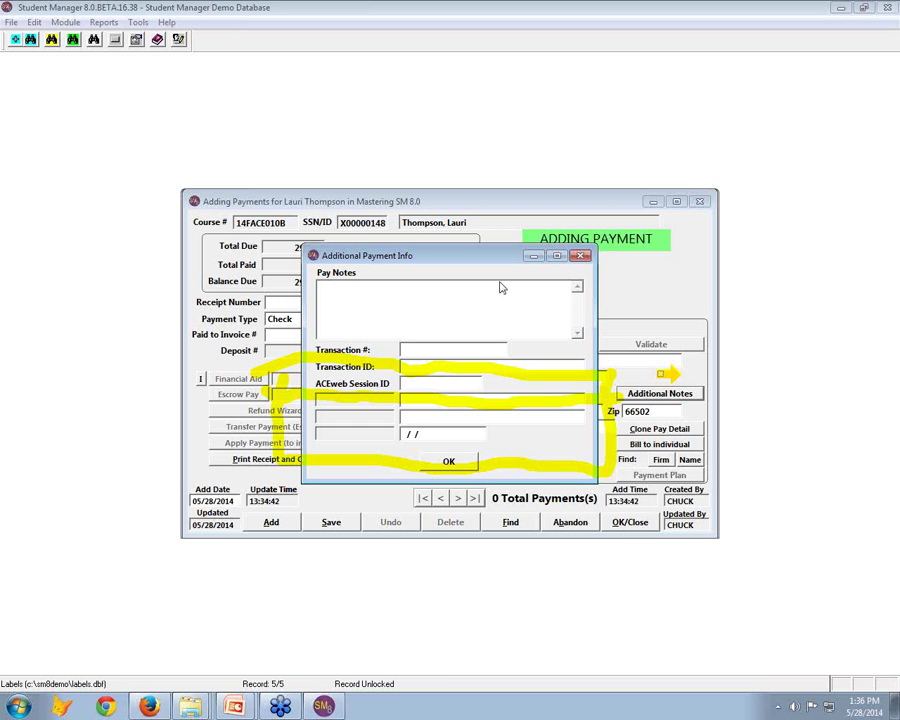
pyautogui.moveTo(503, 260); pyautogui.dragTo(538, 285)
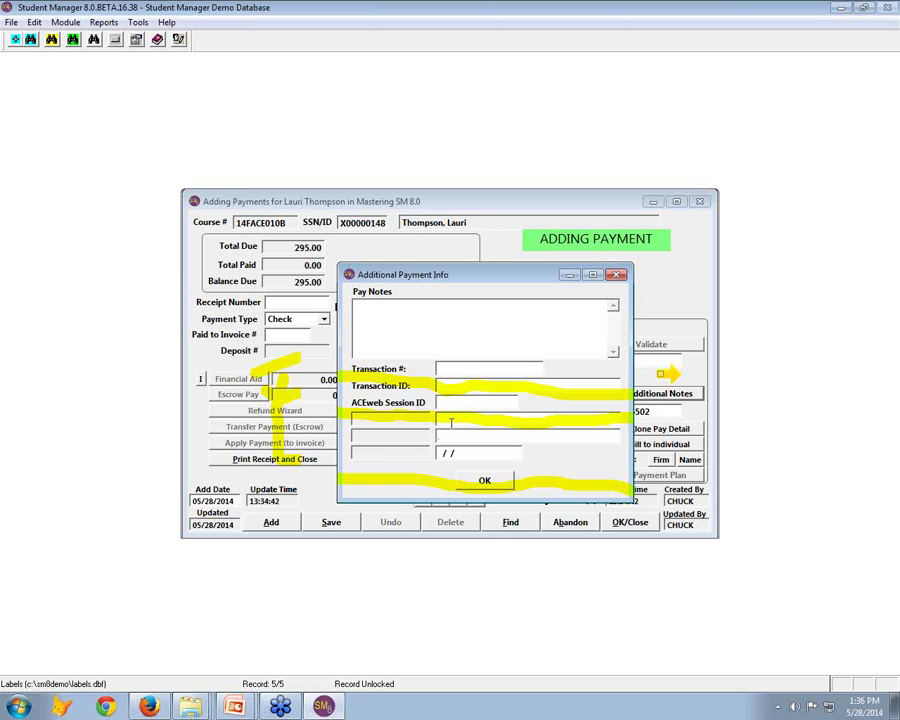
pyautogui.click(484, 480)
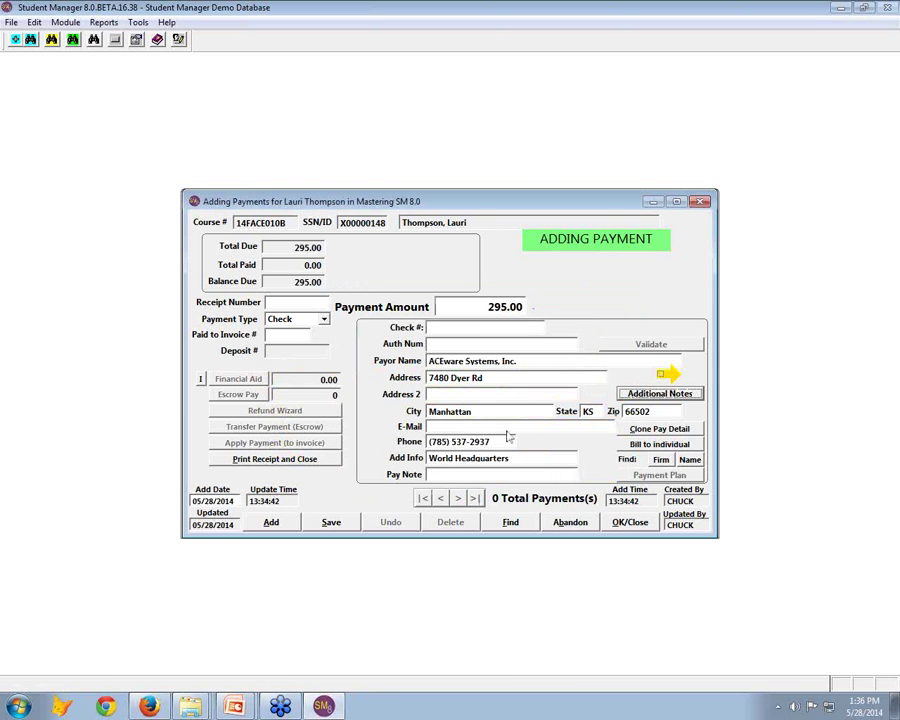
# Save the payment, print the registration receipt, view it at full size, then close the preview
pyautogui.click(310, 459)
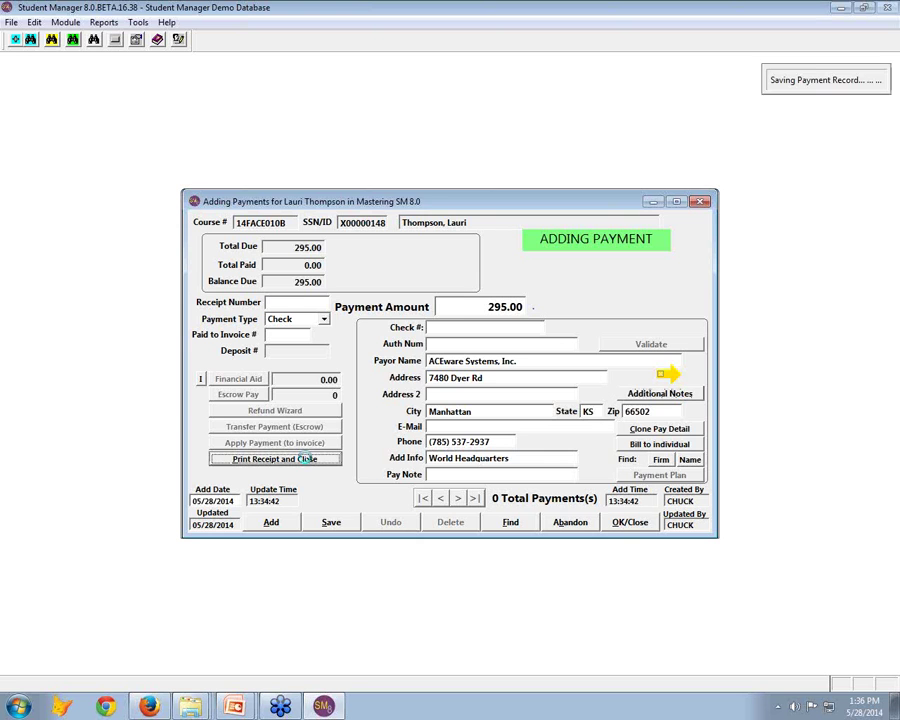
pyautogui.click(485, 508)
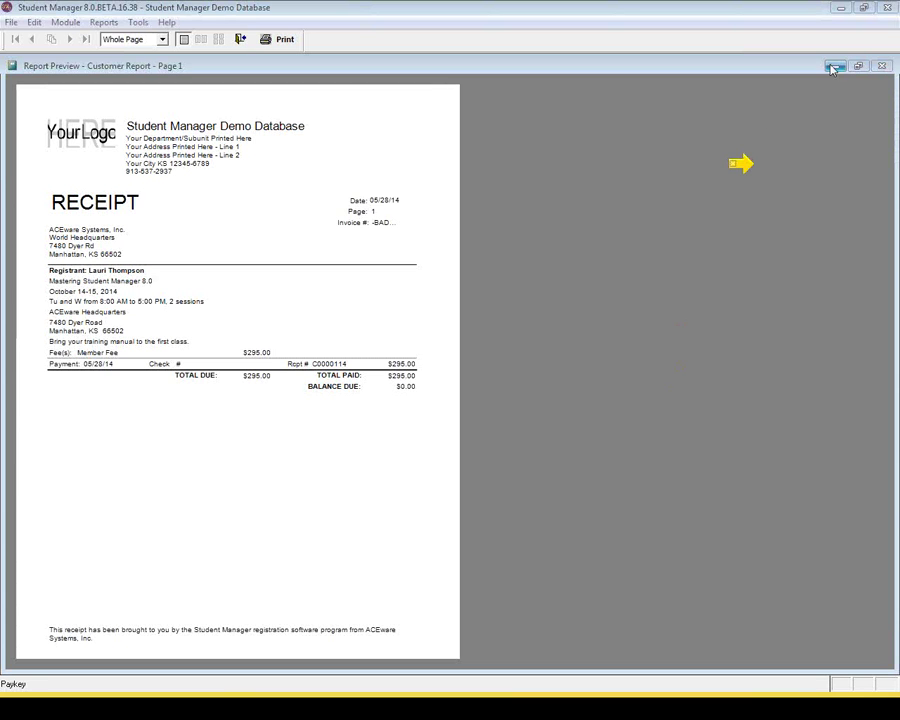
pyautogui.click(388, 396)
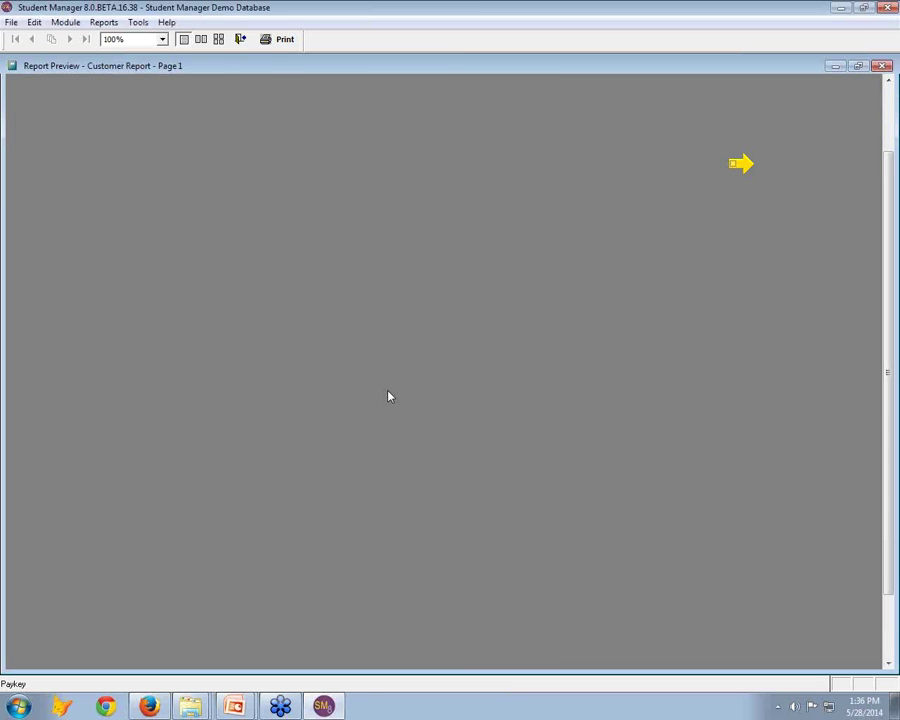
pyautogui.click(240, 39)
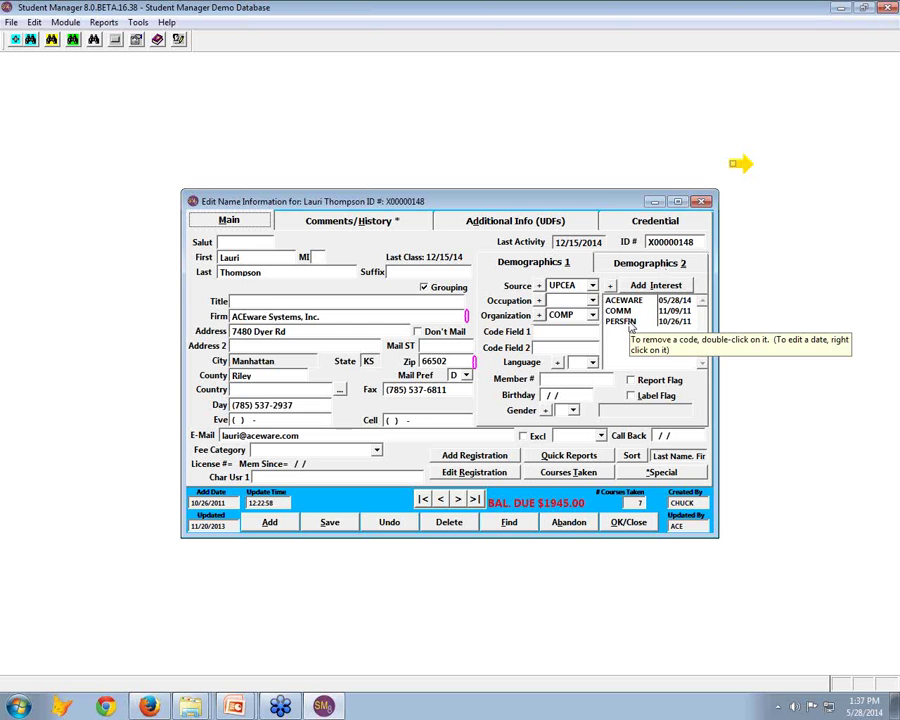
pyautogui.click(476, 473)
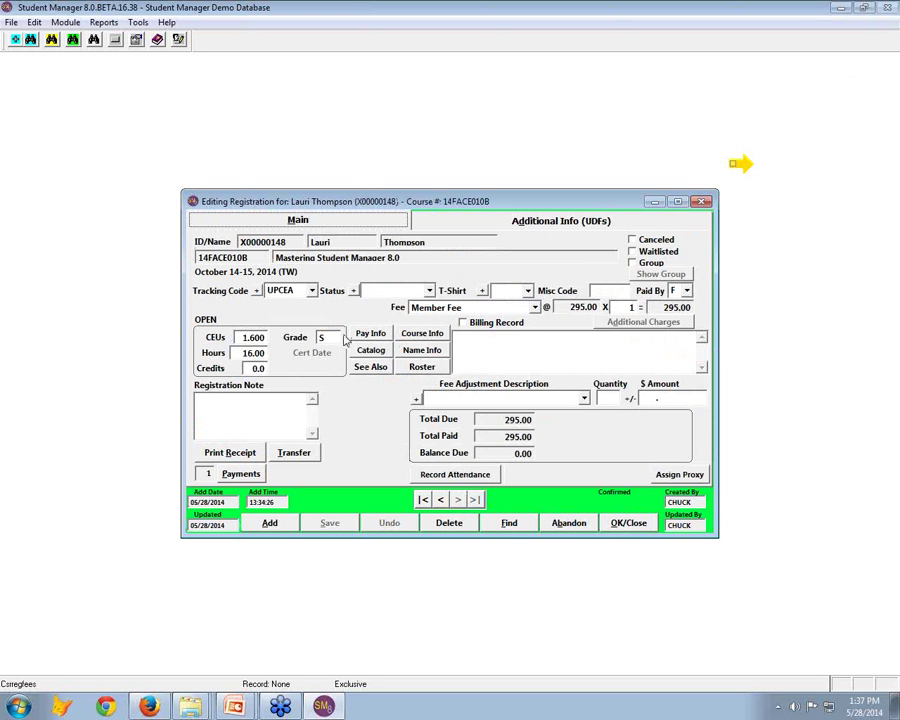
pyautogui.click(422, 334)
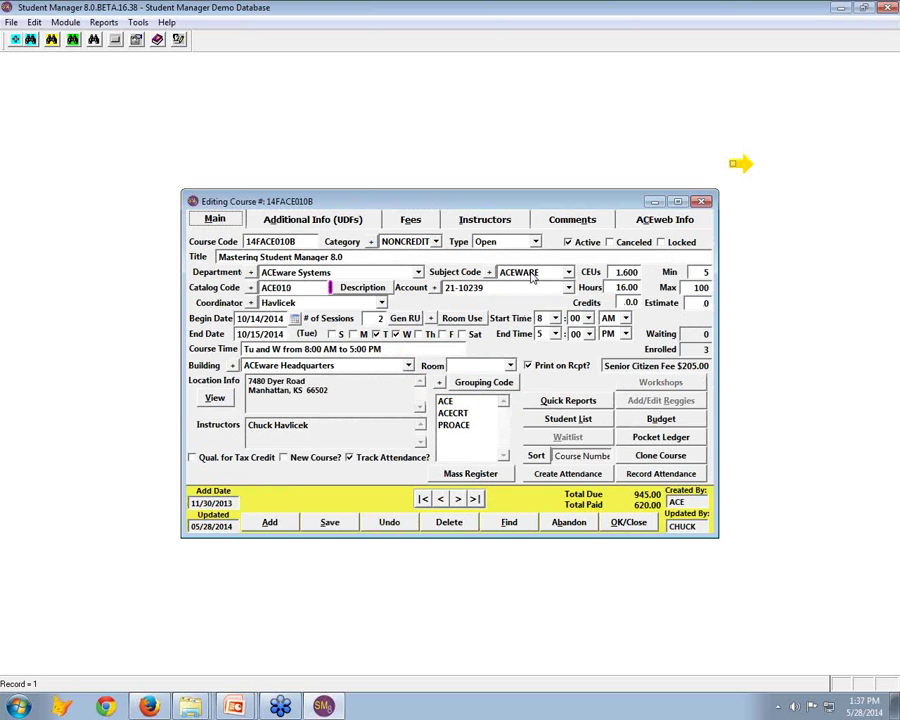
pyautogui.click(569, 522)
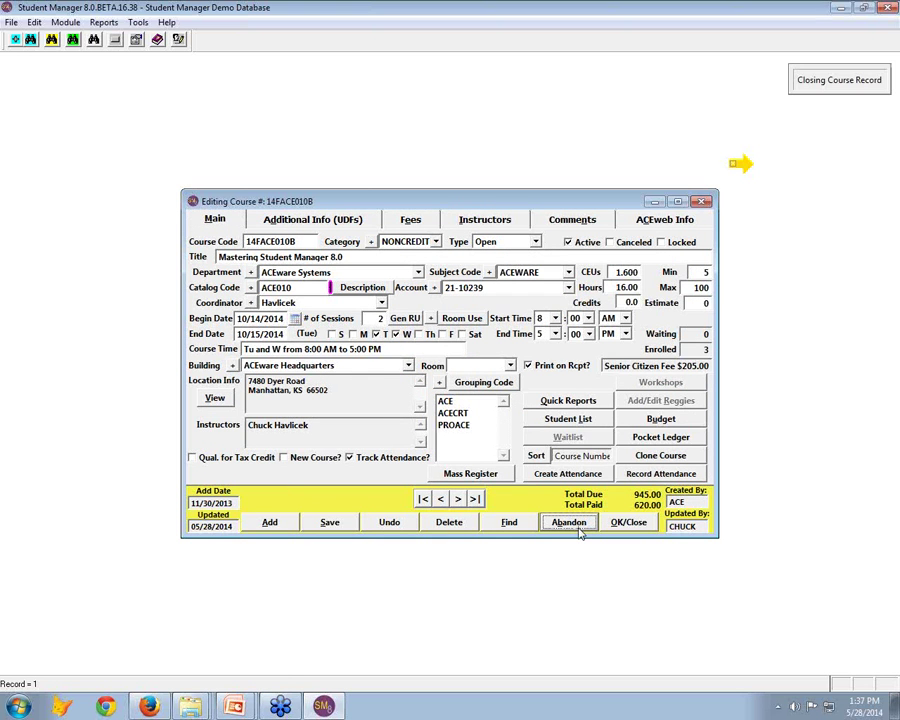
pyautogui.click(569, 523)
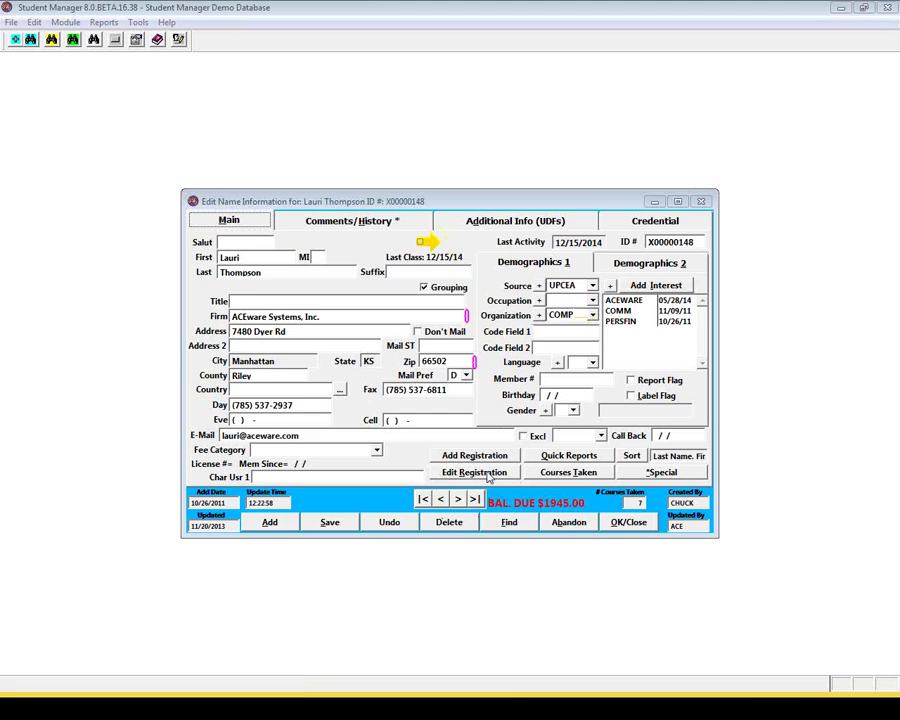
# Reopen the 14FACE010B registration and preview the Confirmation Letter from Additional Reports, then close it
pyautogui.click(488, 477)
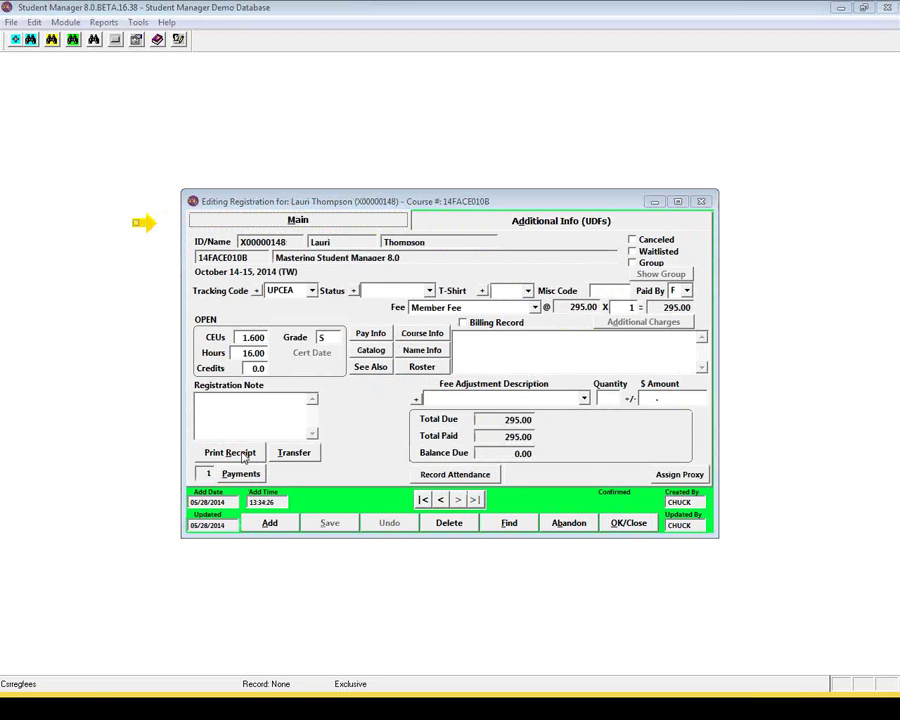
pyautogui.click(241, 455)
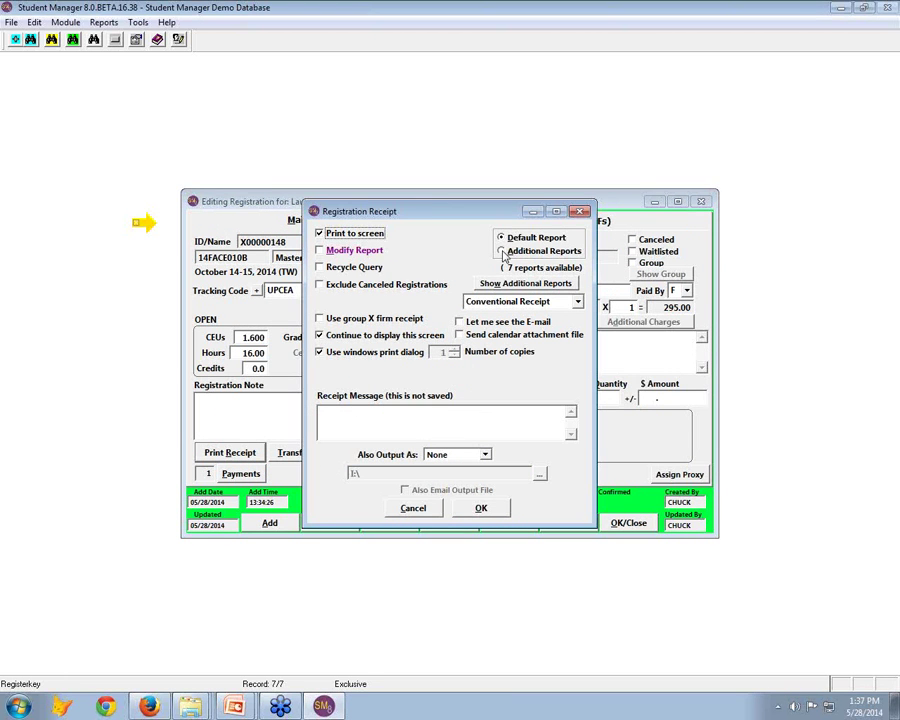
pyautogui.click(577, 301)
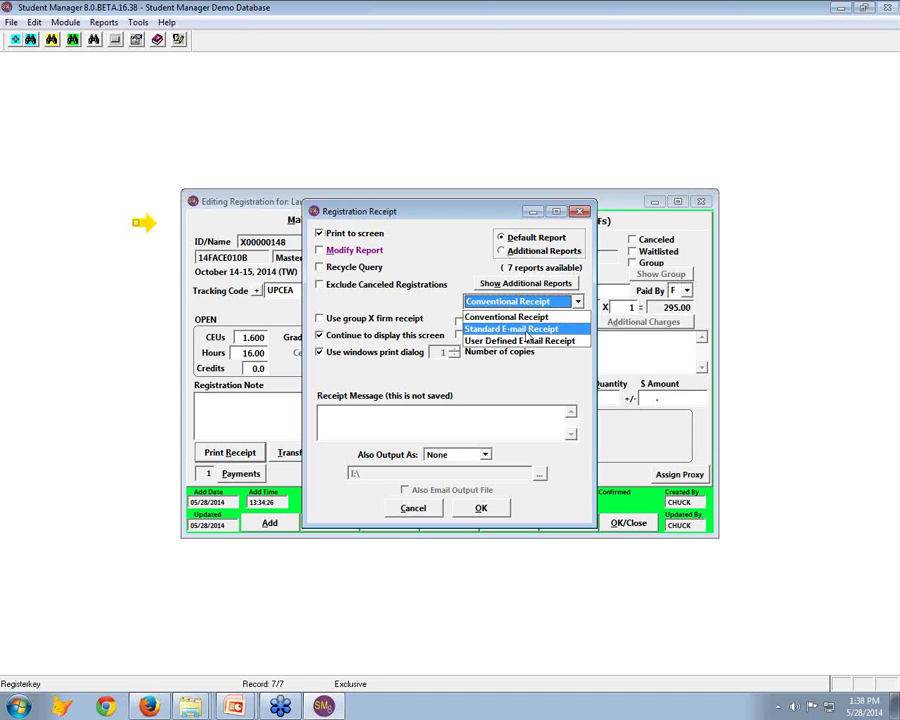
pyautogui.click(506, 316)
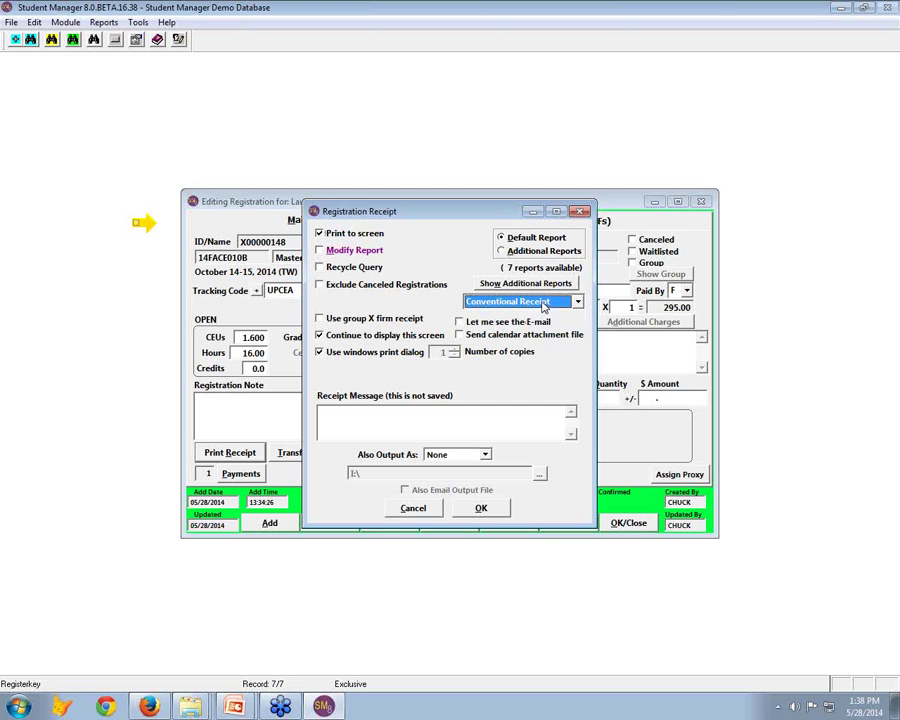
pyautogui.click(502, 251)
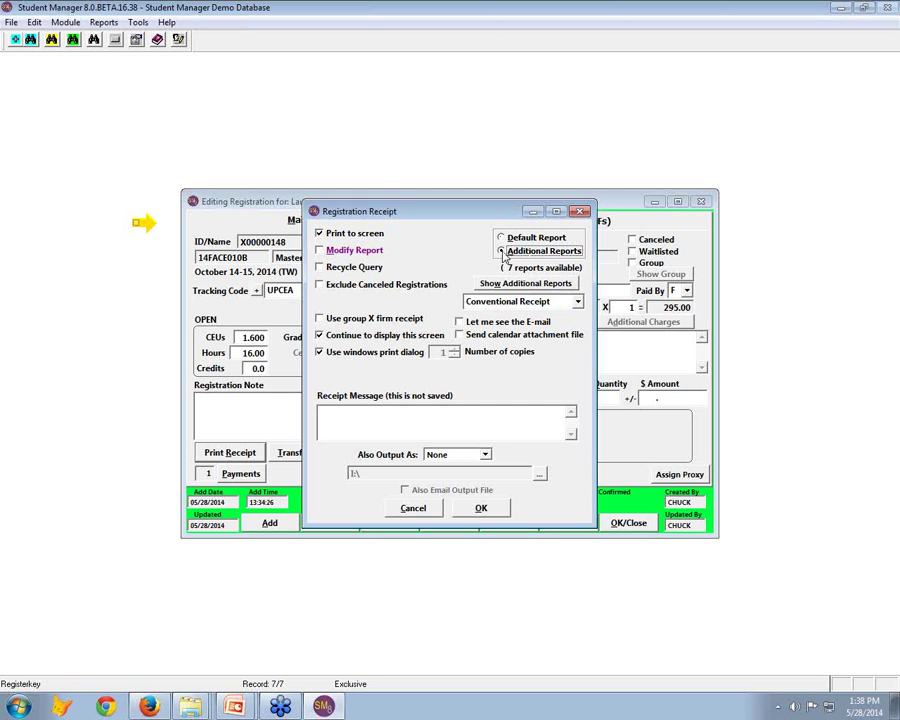
pyautogui.click(495, 509)
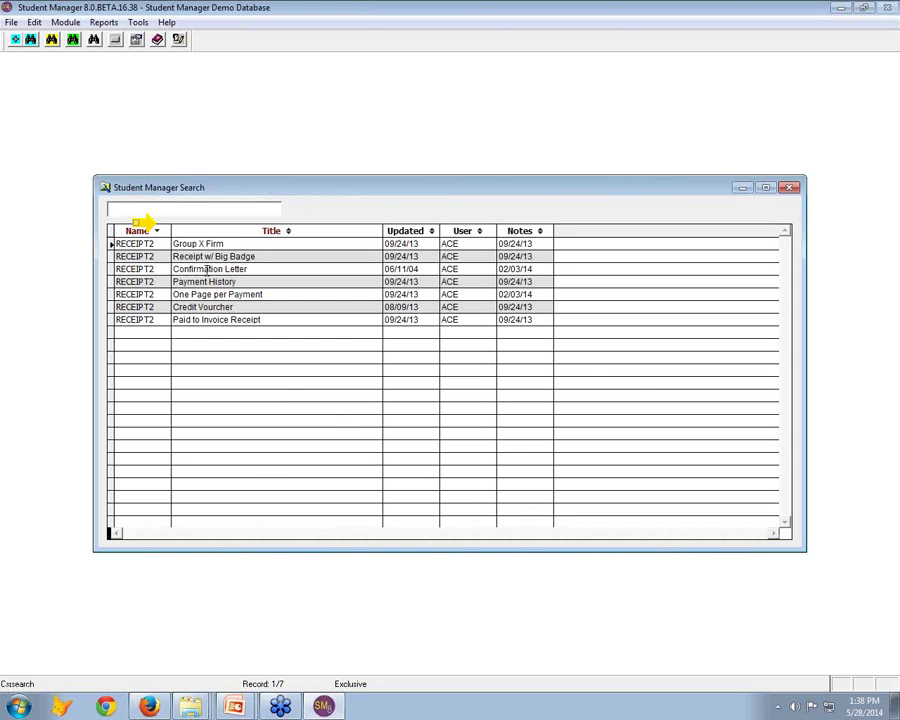
pyautogui.doubleClick(208, 268)
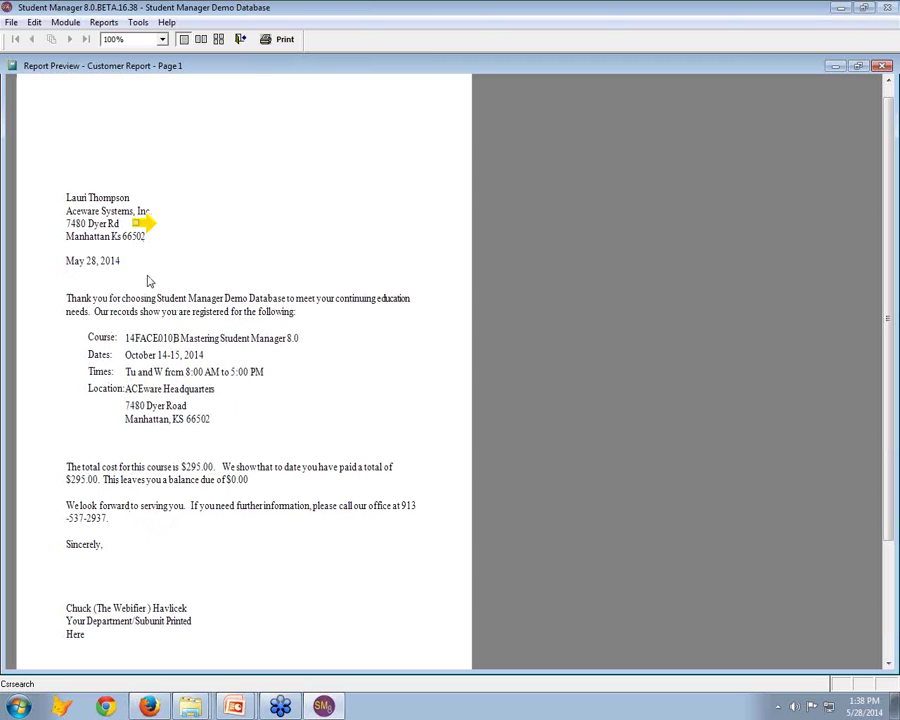
pyautogui.click(237, 38)
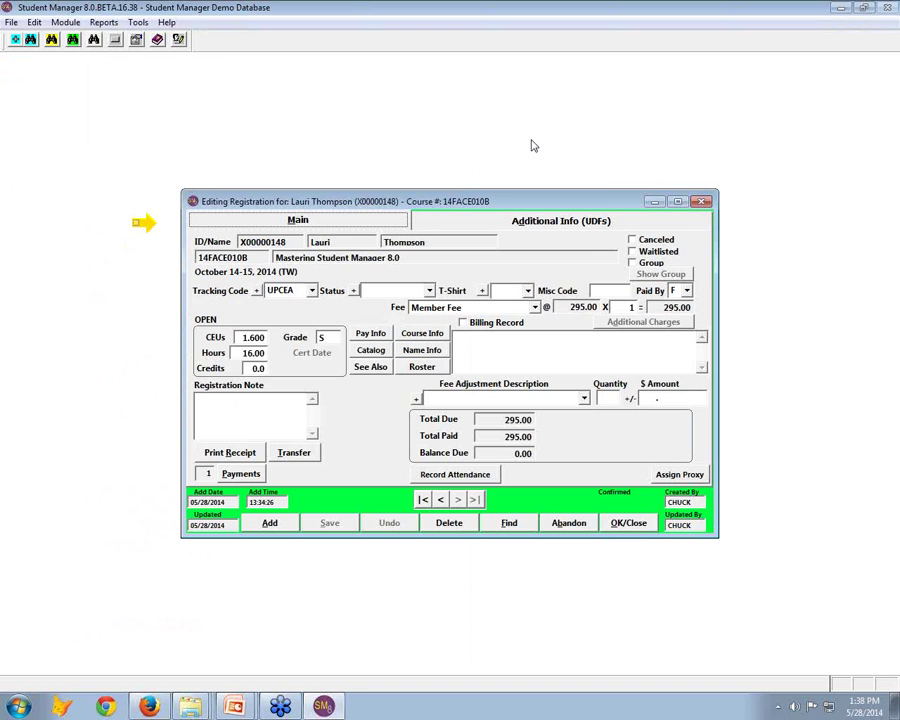
# Preview and close the Receipt w/ Big Badge report, then switch to the PowerPoint slide show
pyautogui.click(232, 453)
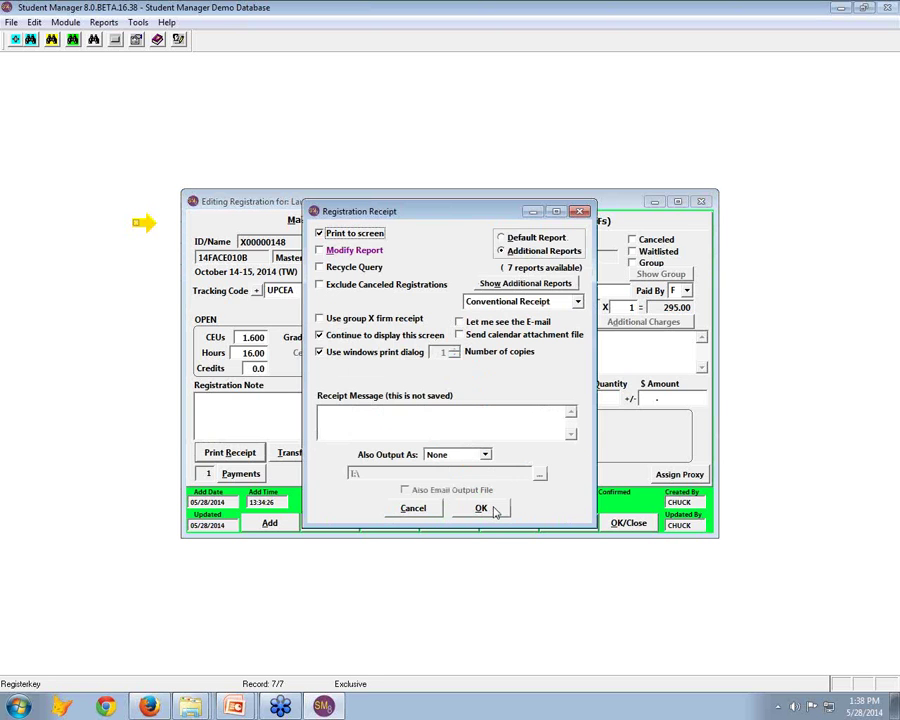
pyautogui.click(484, 509)
pyautogui.click(155, 257)
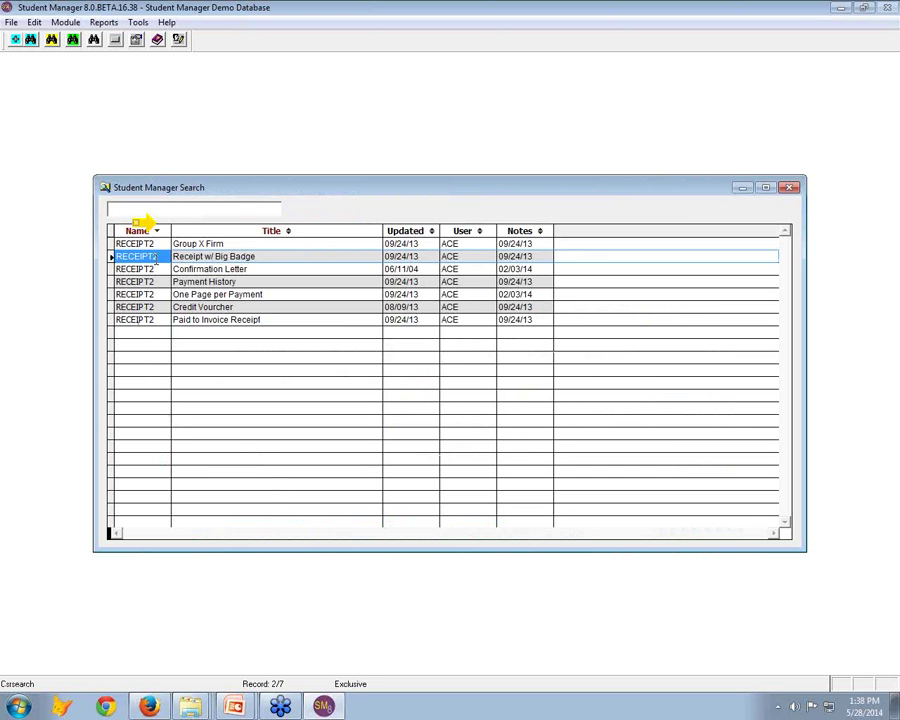
pyautogui.doubleClick(152, 257)
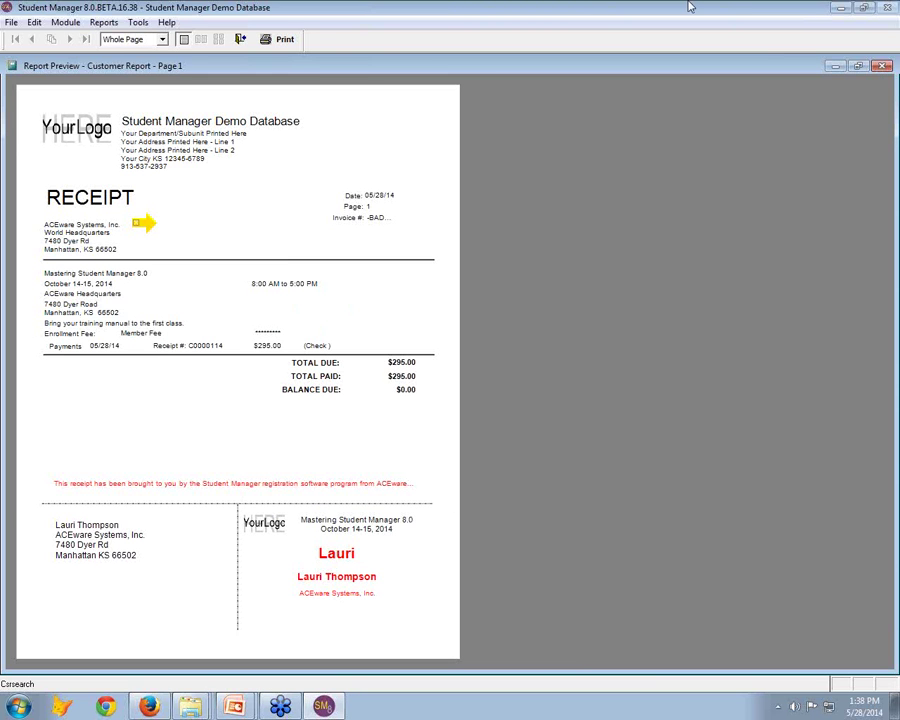
pyautogui.click(240, 40)
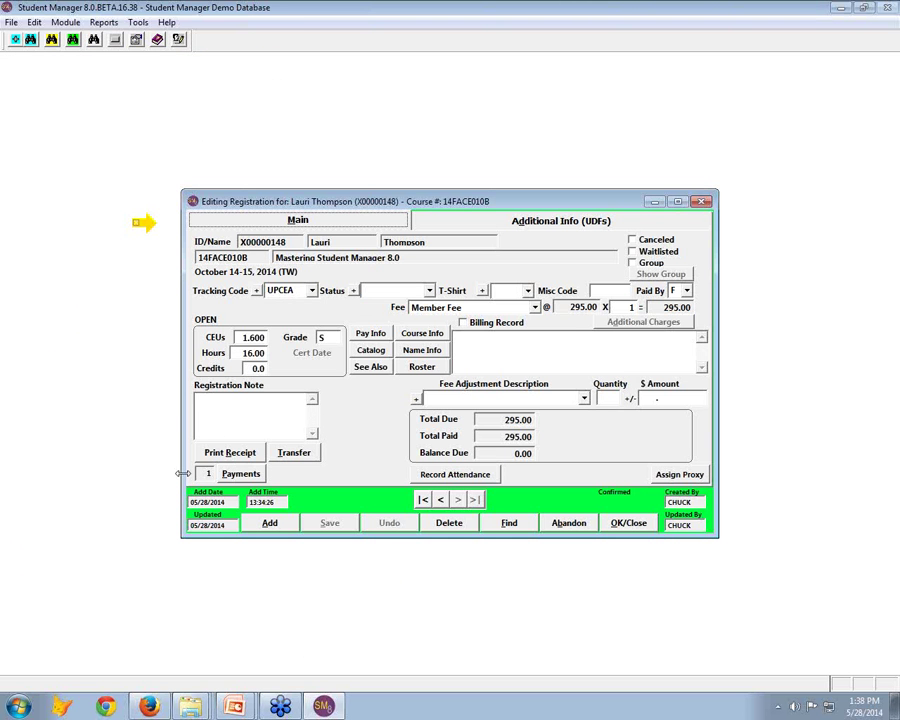
pyautogui.moveTo(232, 706)
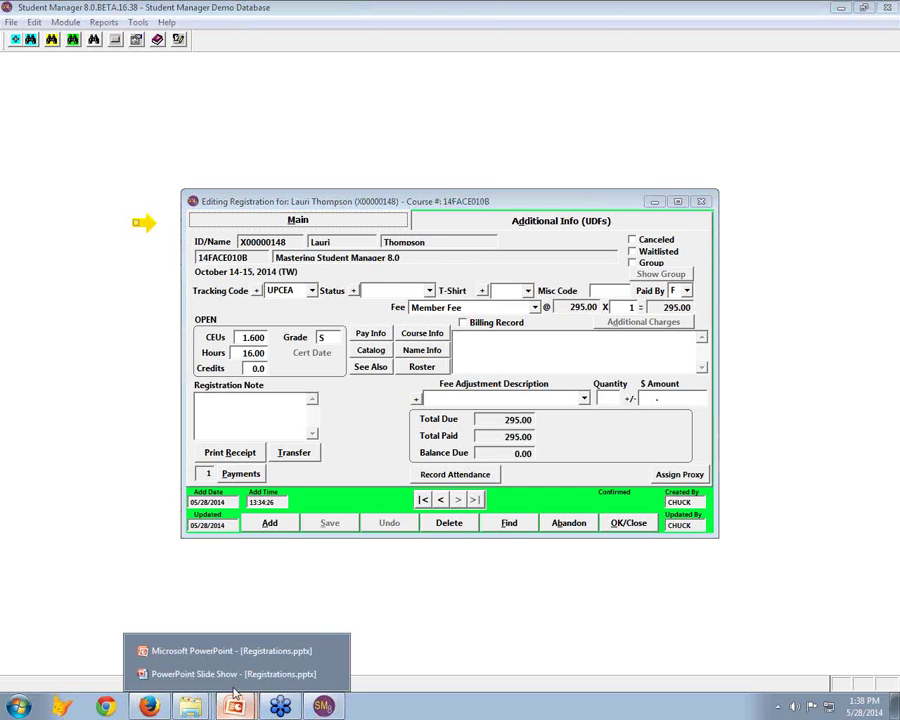
pyautogui.click(230, 676)
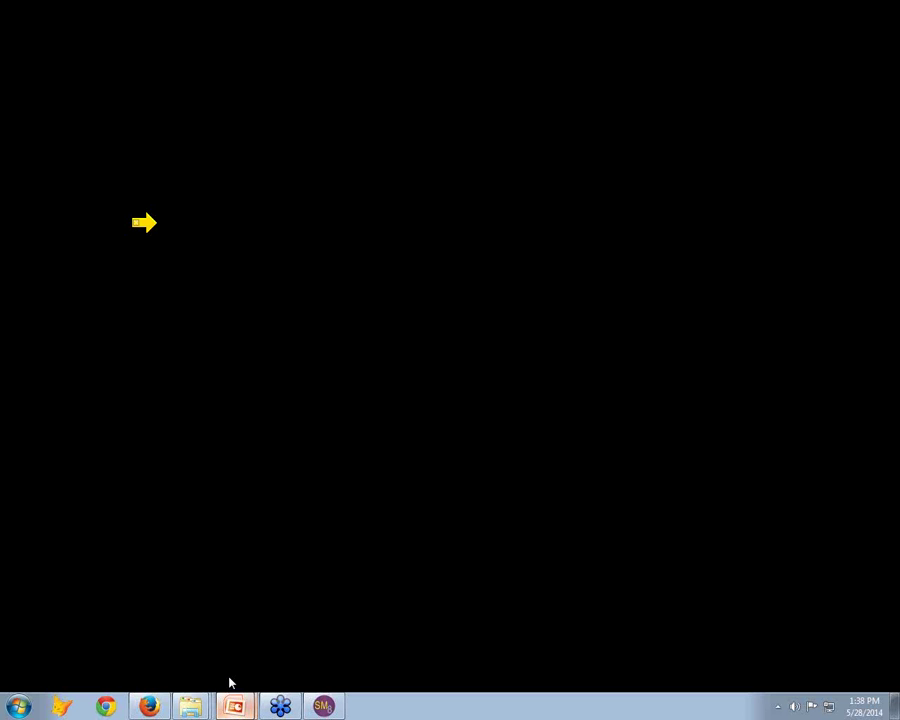
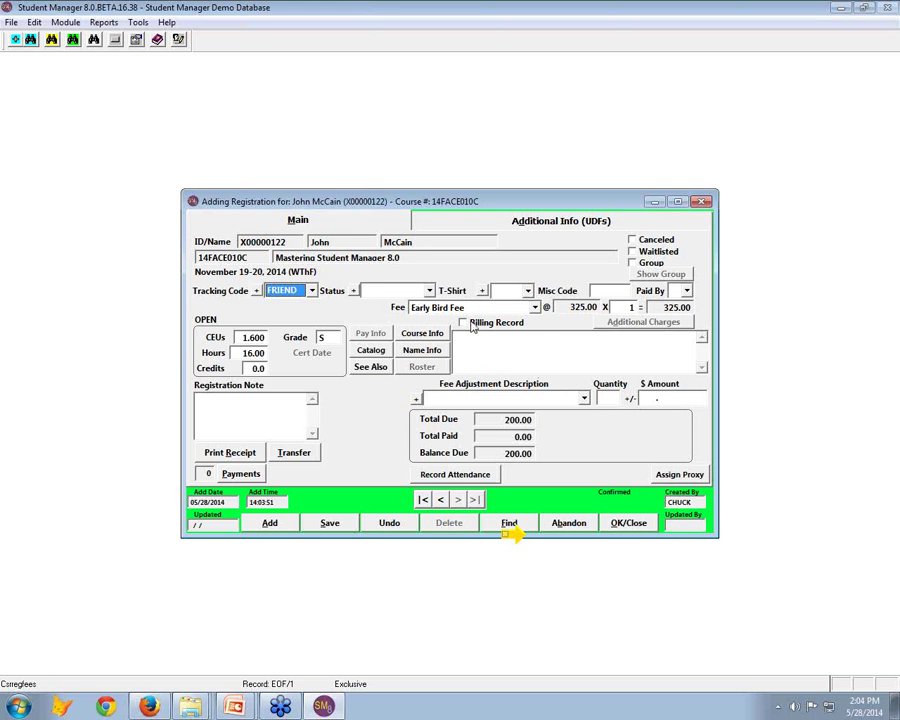
# Return to the 13FACE010A registration, remove it from its current group, and show its payments
pyautogui.moveTo(468, 326)
pyautogui.click(440, 500)
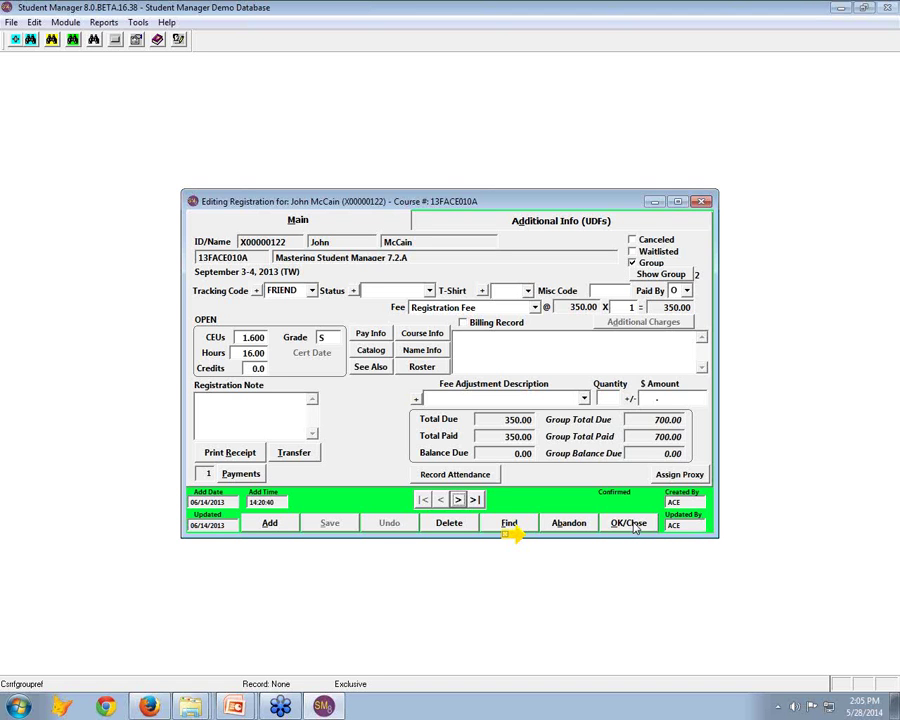
pyautogui.click(645, 275)
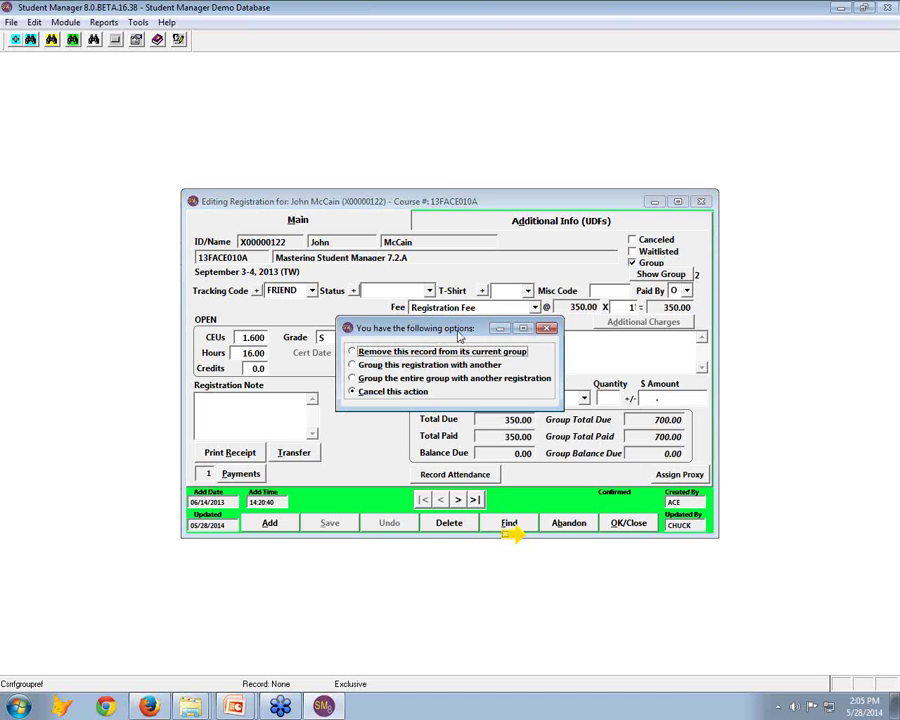
pyautogui.click(413, 352)
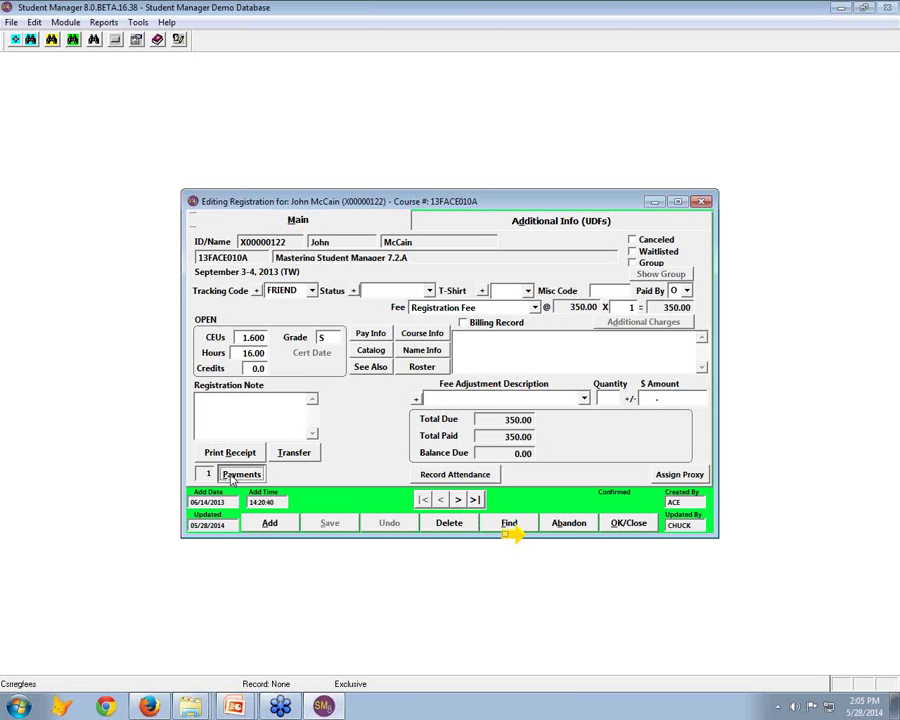
pyautogui.click(234, 477)
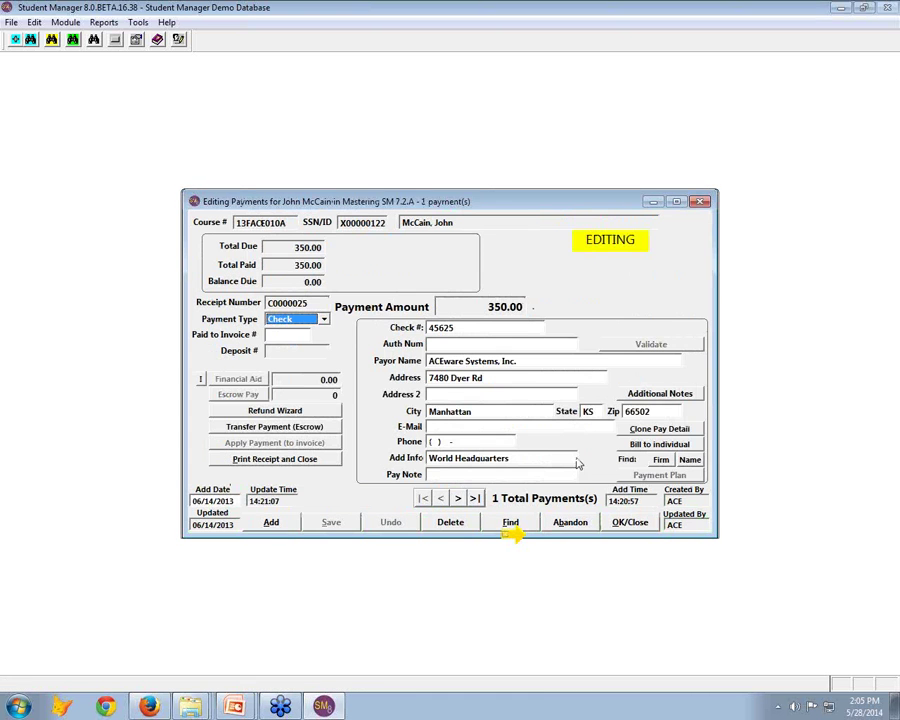
# Refund only the current 350.00 payment to the payer as a Cancellation-Full Refund, ignoring the error
pyautogui.click(280, 413)
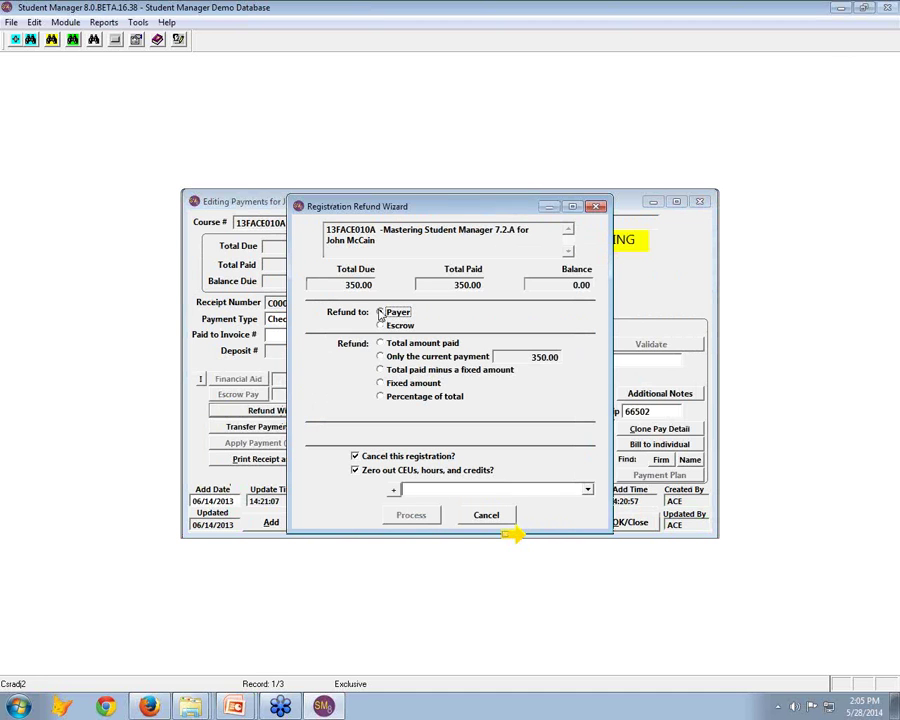
pyautogui.click(380, 313)
pyautogui.click(392, 358)
pyautogui.click(587, 489)
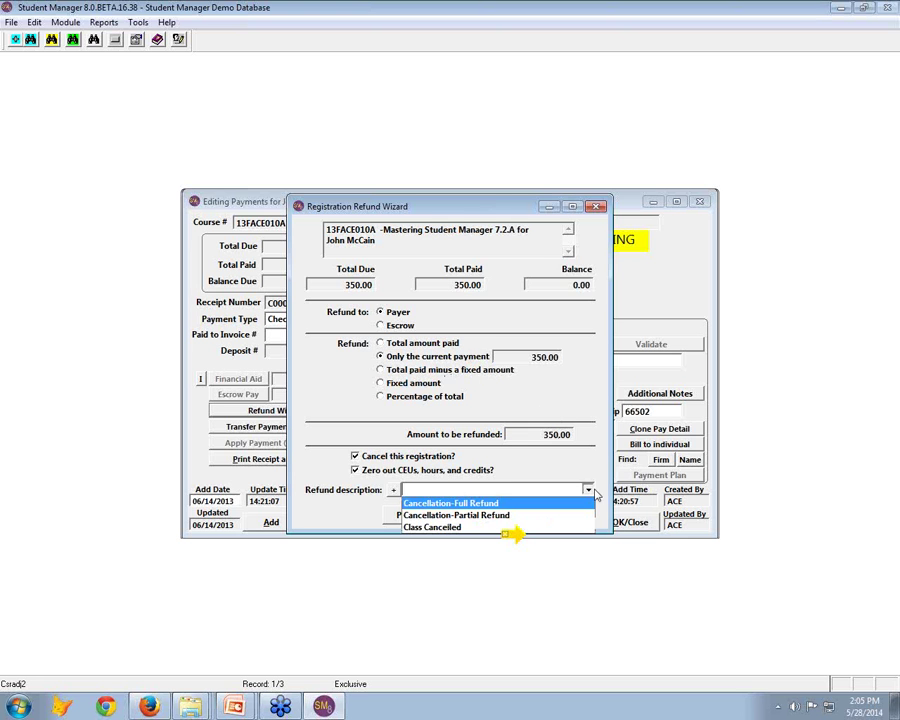
pyautogui.click(495, 503)
pyautogui.click(371, 515)
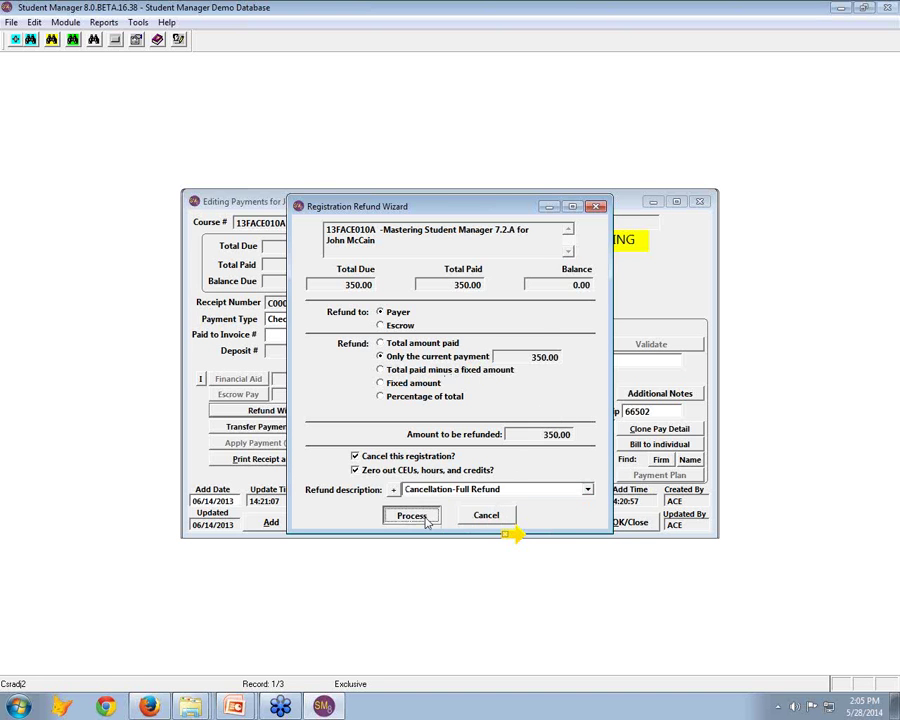
pyautogui.click(330, 501)
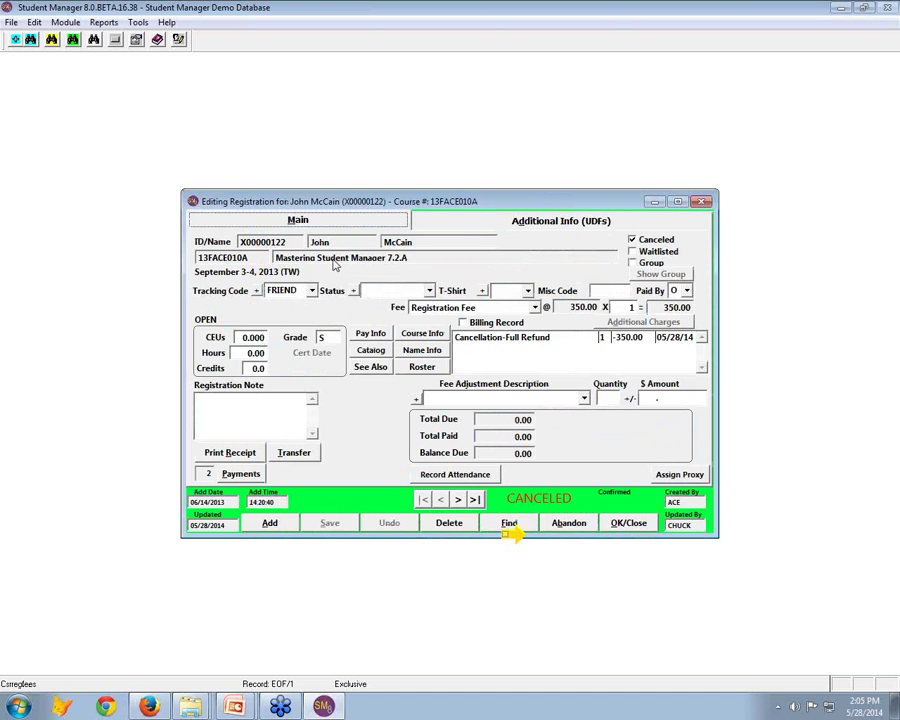
pyautogui.click(239, 476)
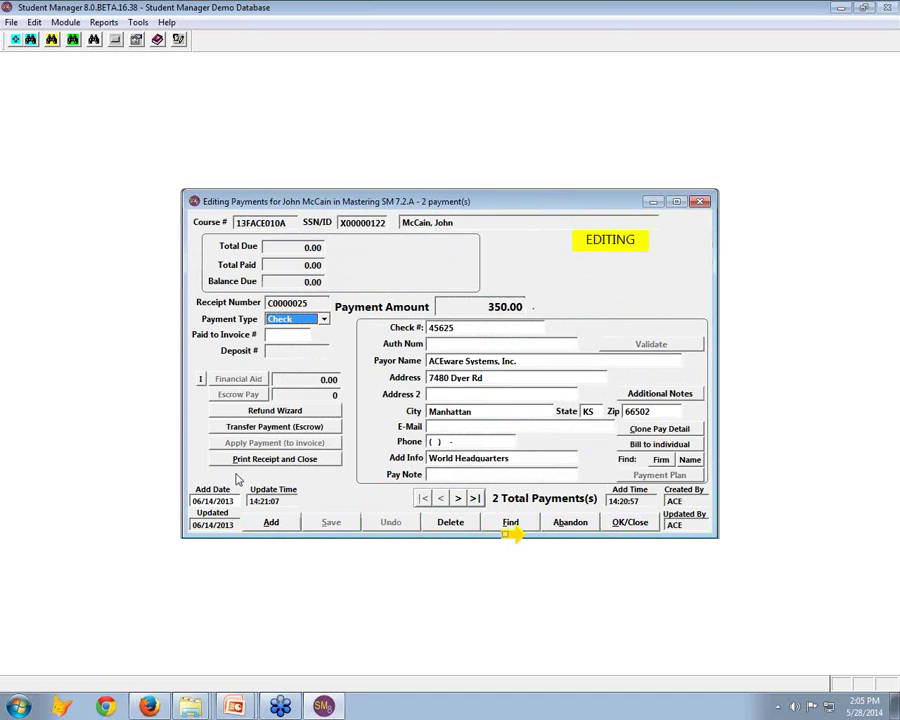
pyautogui.click(630, 522)
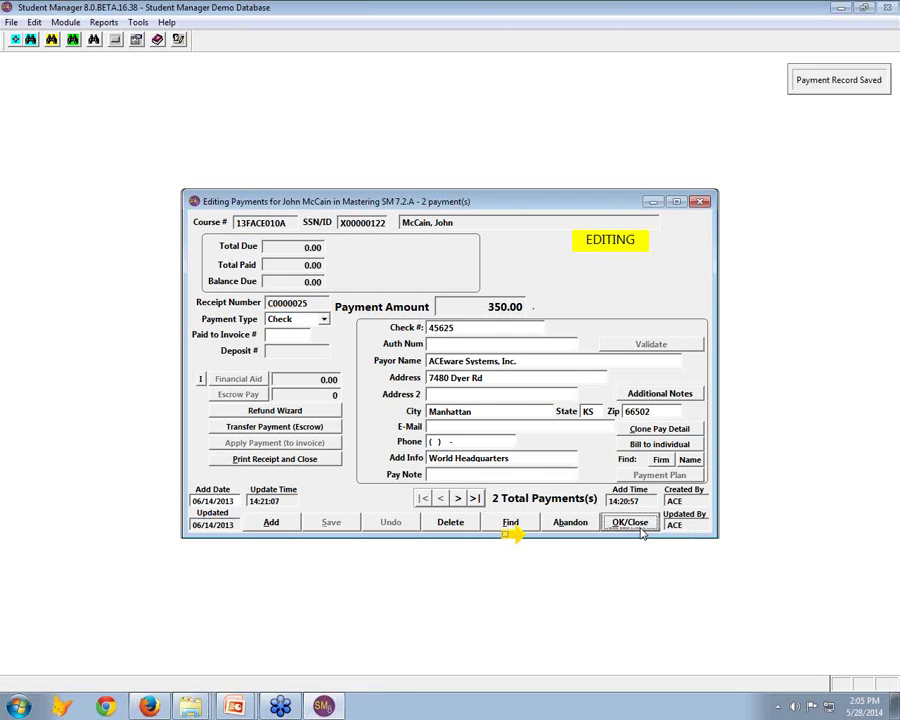
pyautogui.click(370, 336)
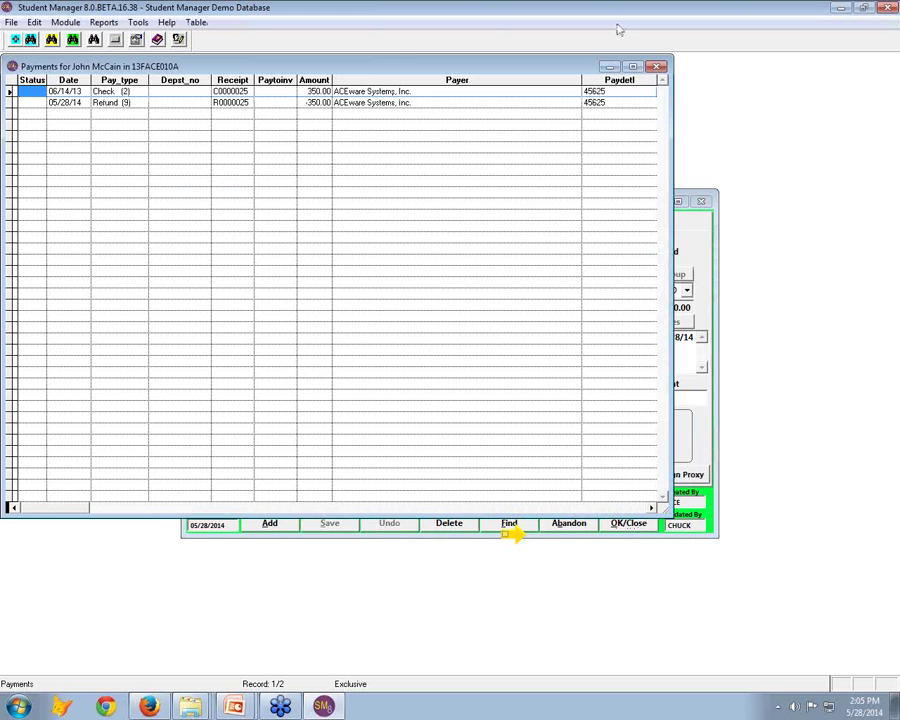
pyautogui.click(610, 67)
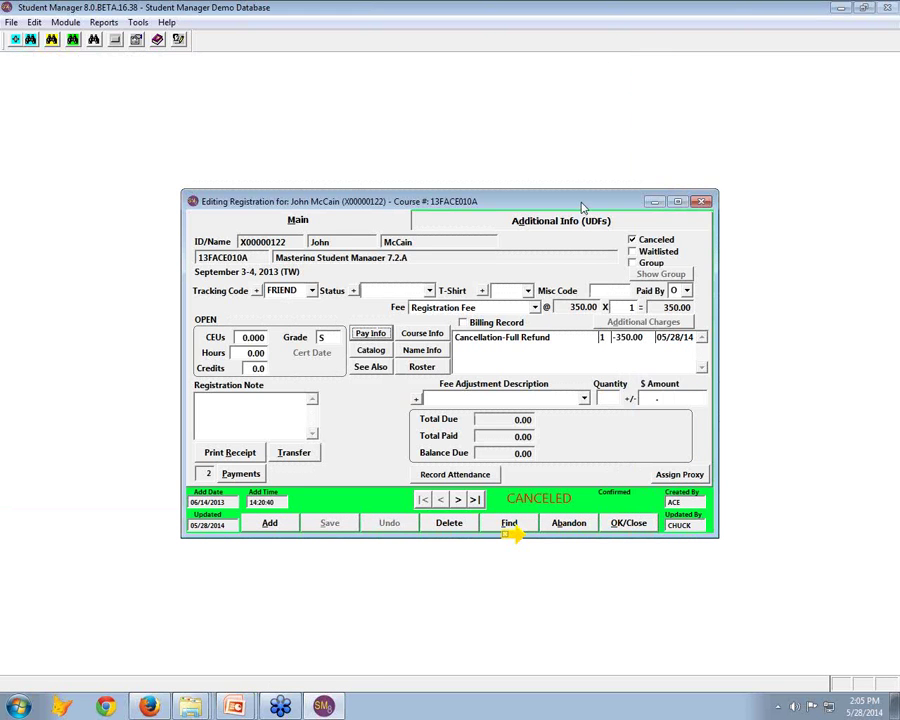
pyautogui.moveTo(583, 206)
pyautogui.mouseDown()
pyautogui.moveTo(507, 194)
pyautogui.moveTo(585, 203)
pyautogui.mouseUp()
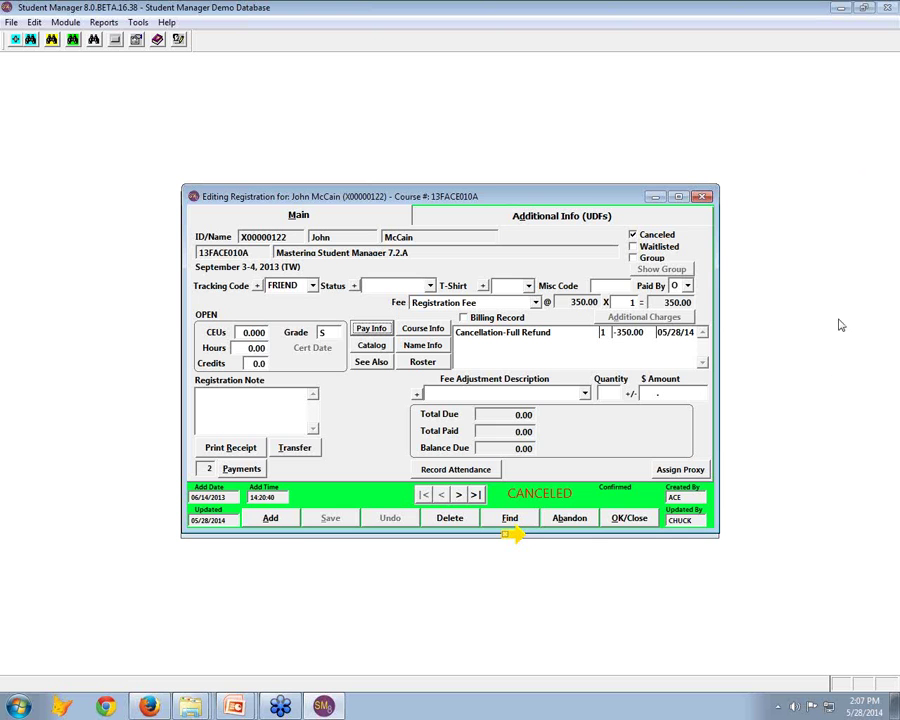
# In Firefox, open SM Online Help from the Customers menu on aceware.com
pyautogui.click(148, 706)
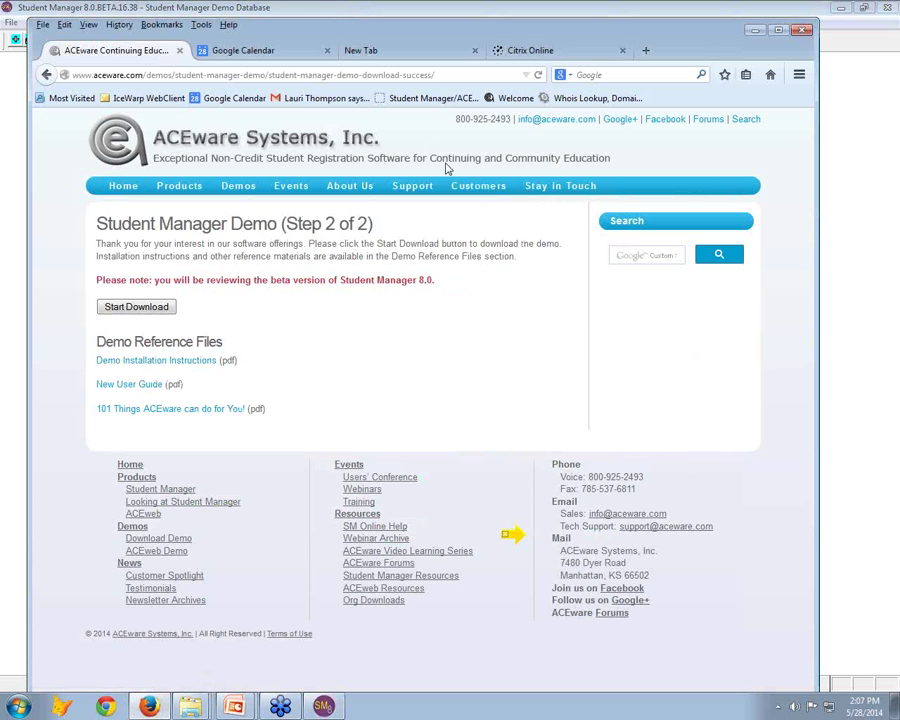
pyautogui.moveTo(476, 190)
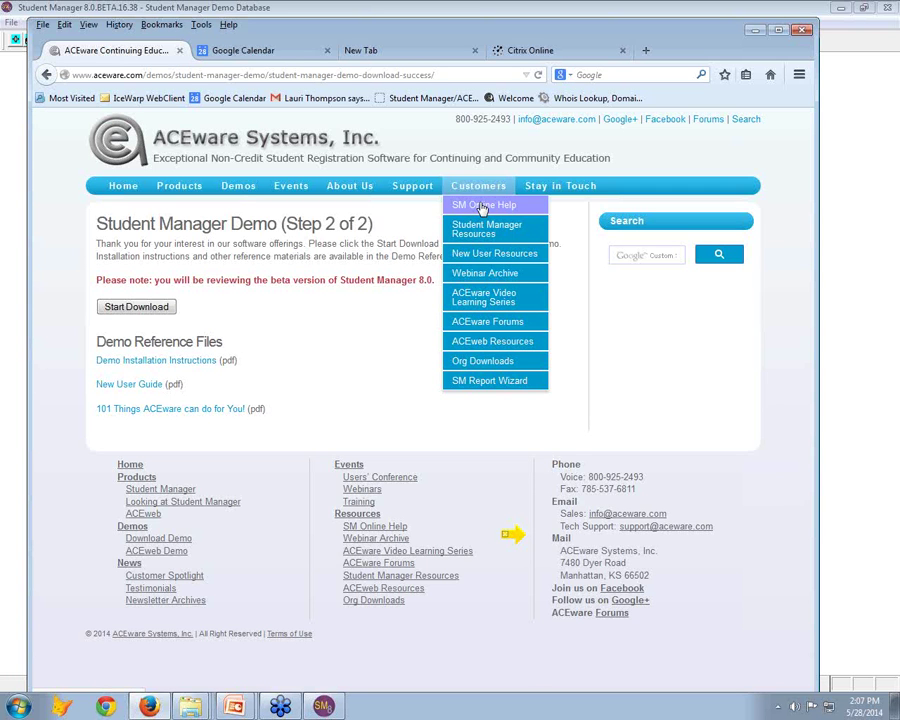
pyautogui.click(483, 206)
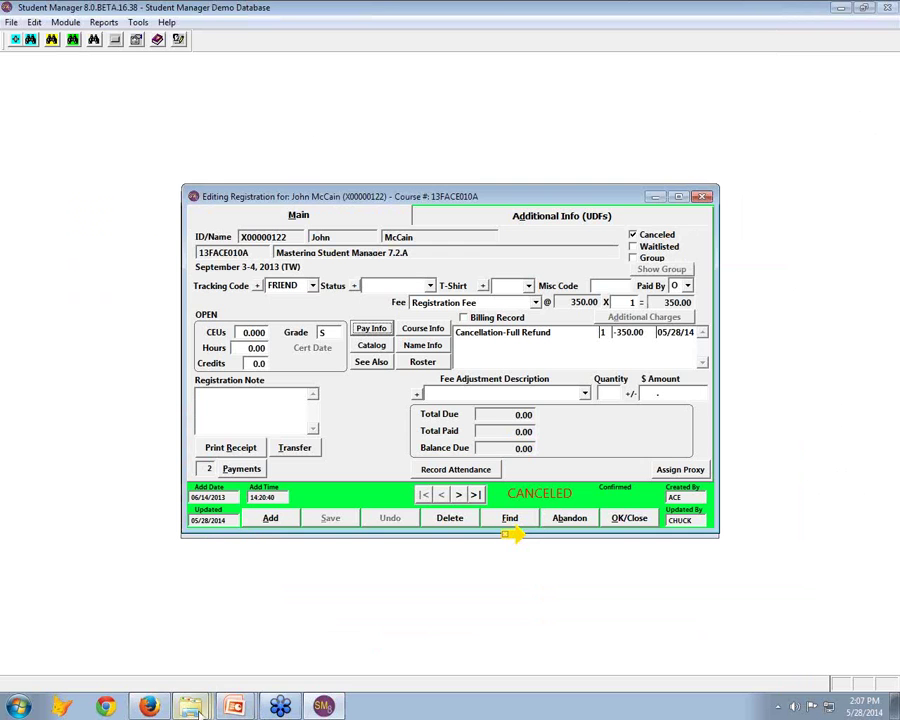
# Return to the Registrations.pptx slide show and advance to the 'Find US Online!' slide
pyautogui.moveTo(250, 706)
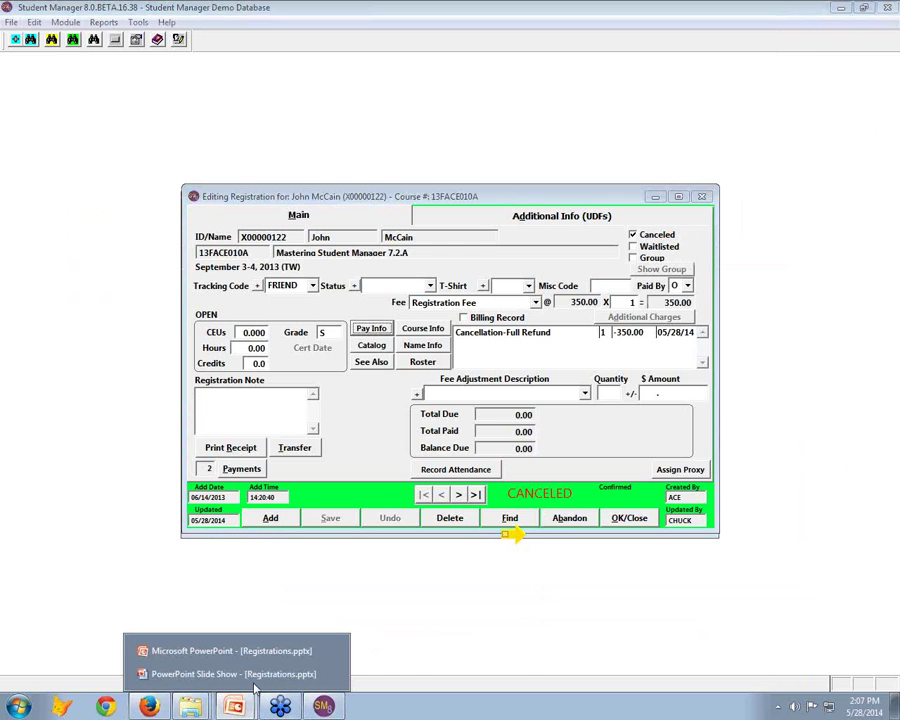
pyautogui.click(256, 674)
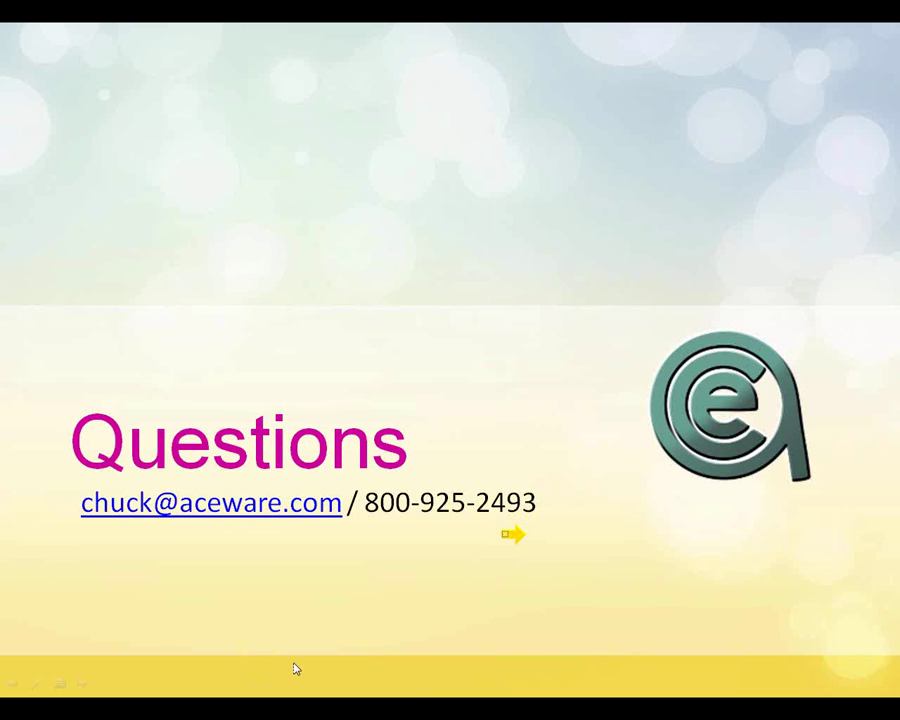
pyautogui.click(486, 631)
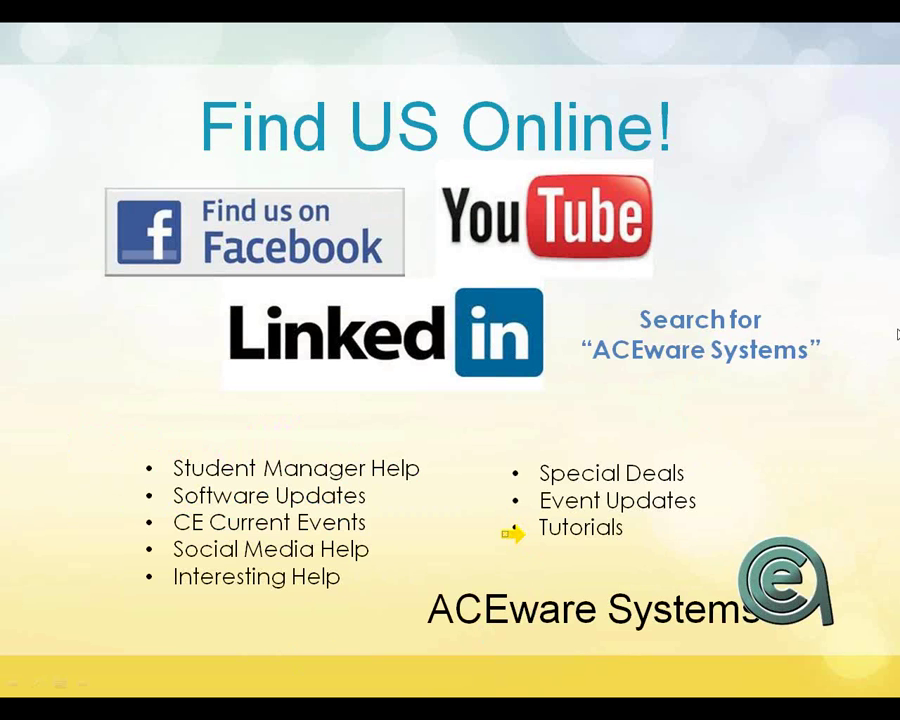